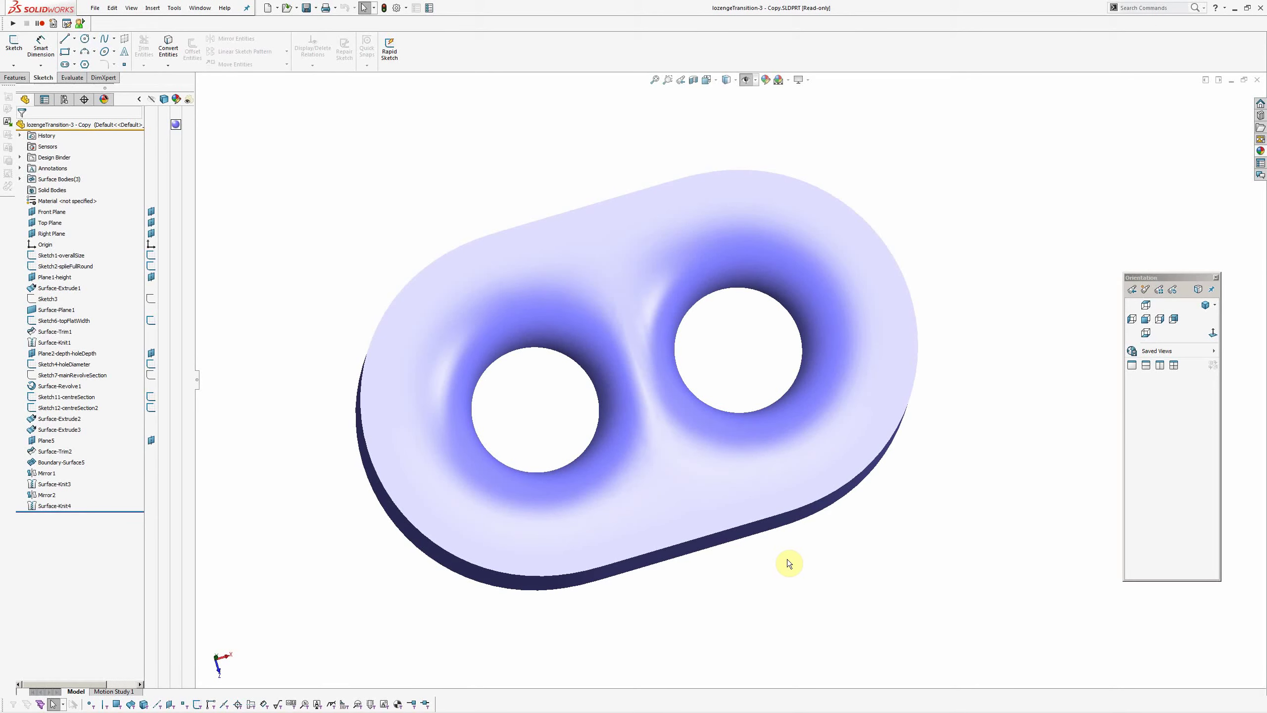
Examine the blended top face around the two holes of the lozenge part from several angles.
mouse_move(793, 573)
middle_mouse_down()
mouse_move(786, 565)
mouse_move(804, 575)
mouse_move(784, 574)
mouse_move(789, 587)
mouse_move(793, 552)
mouse_move(803, 552)
mouse_move(788, 573)
middle_mouse_up()
key("Escape")
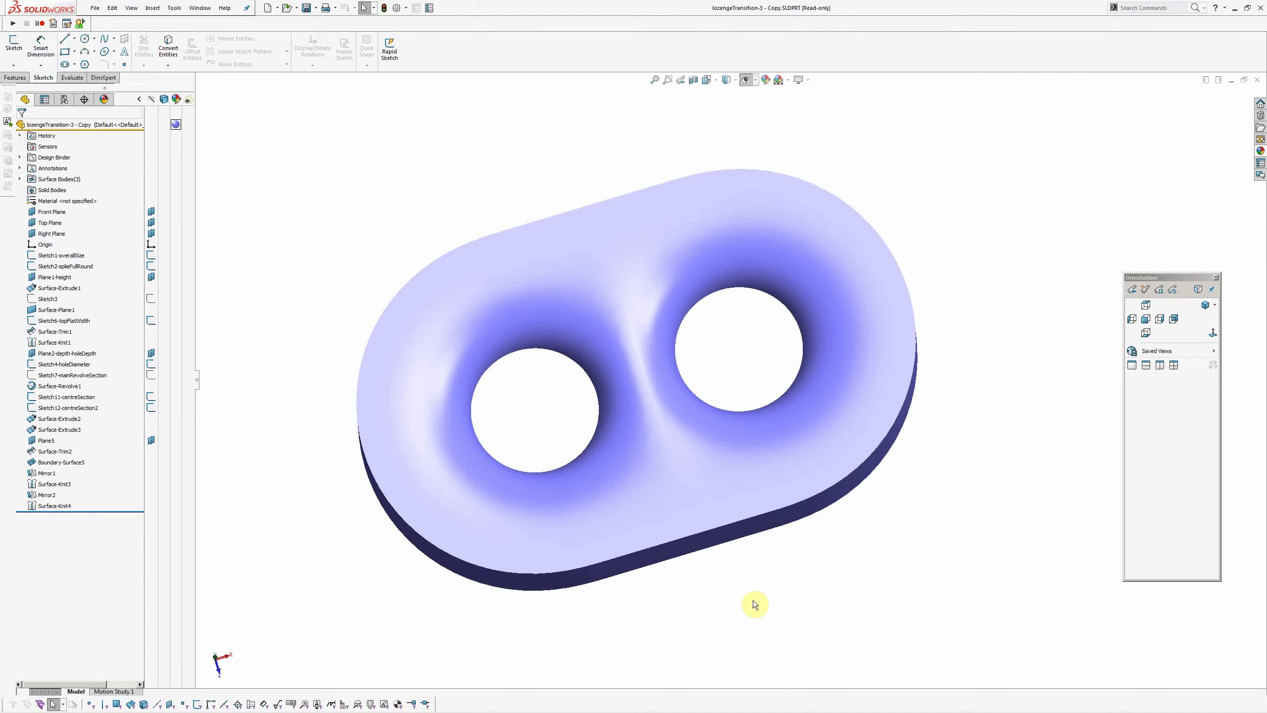
mouse_move(758, 546)
middle_mouse_down()
mouse_move(739, 594)
mouse_move(769, 583)
mouse_move(777, 535)
mouse_move(764, 532)
mouse_move(767, 548)
middle_mouse_up()
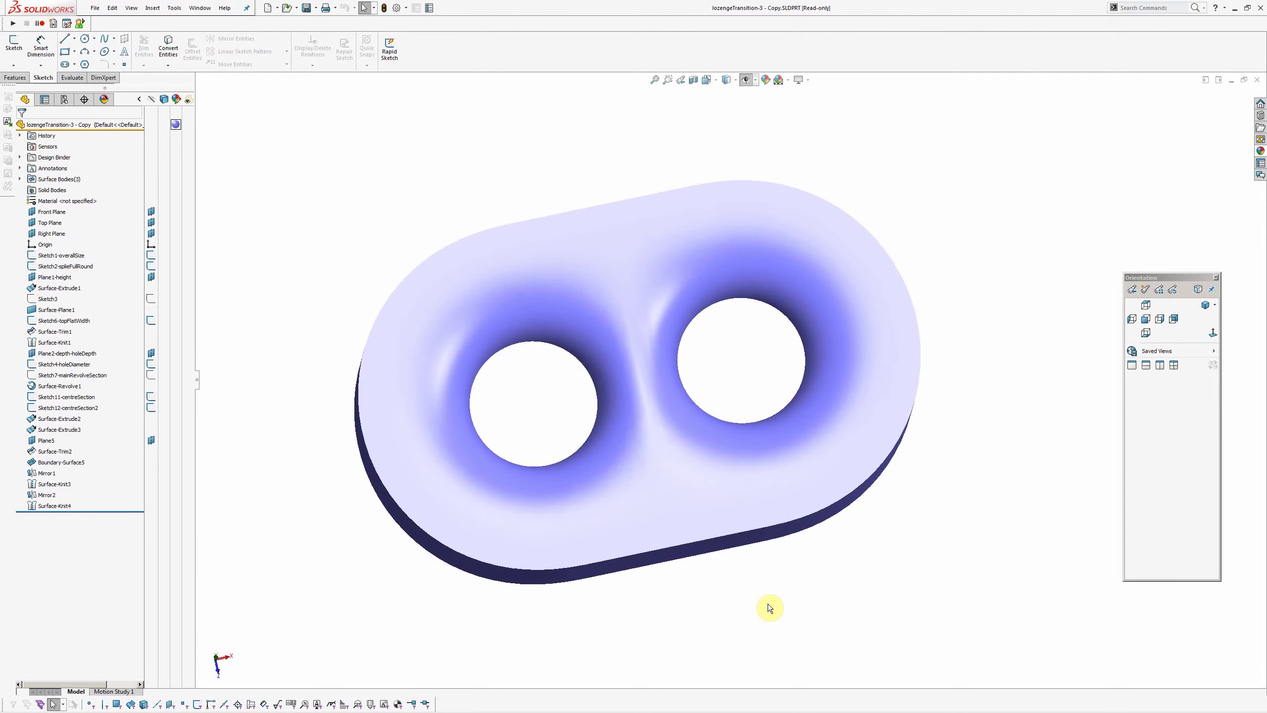
middle_click_drag(766, 597, 697, 395)
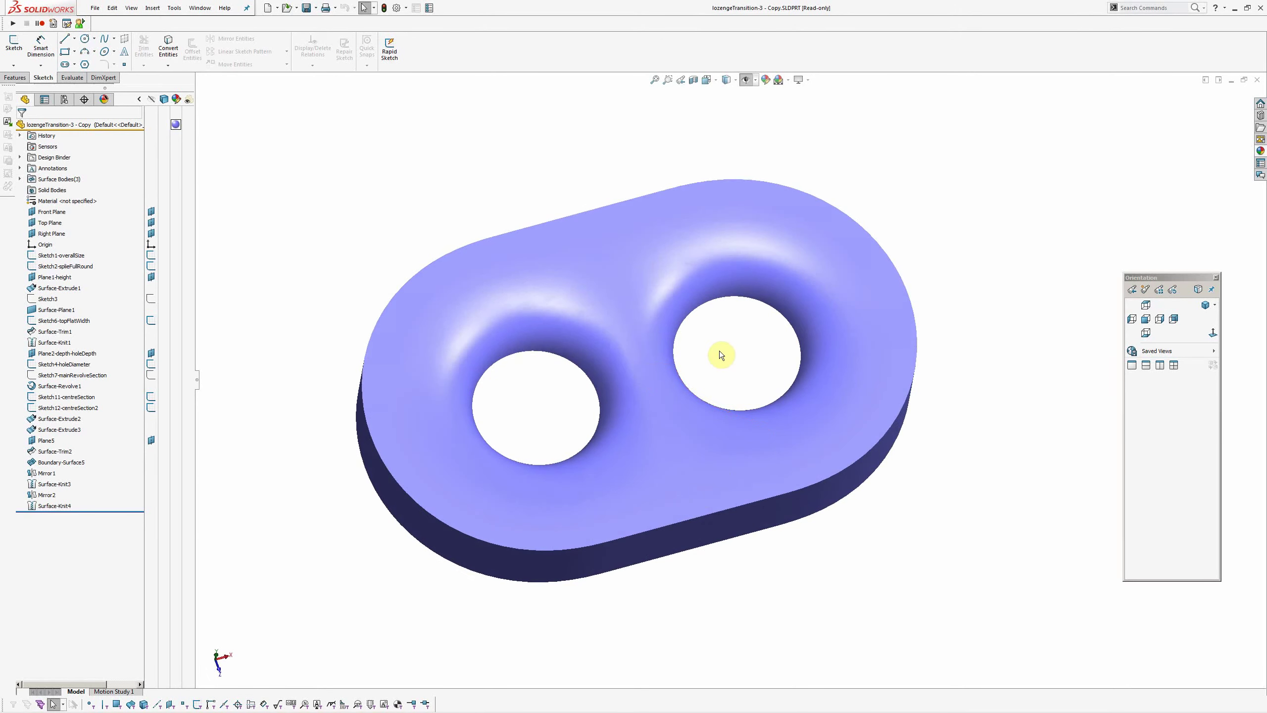
middle_click_drag(720, 354, 761, 470)
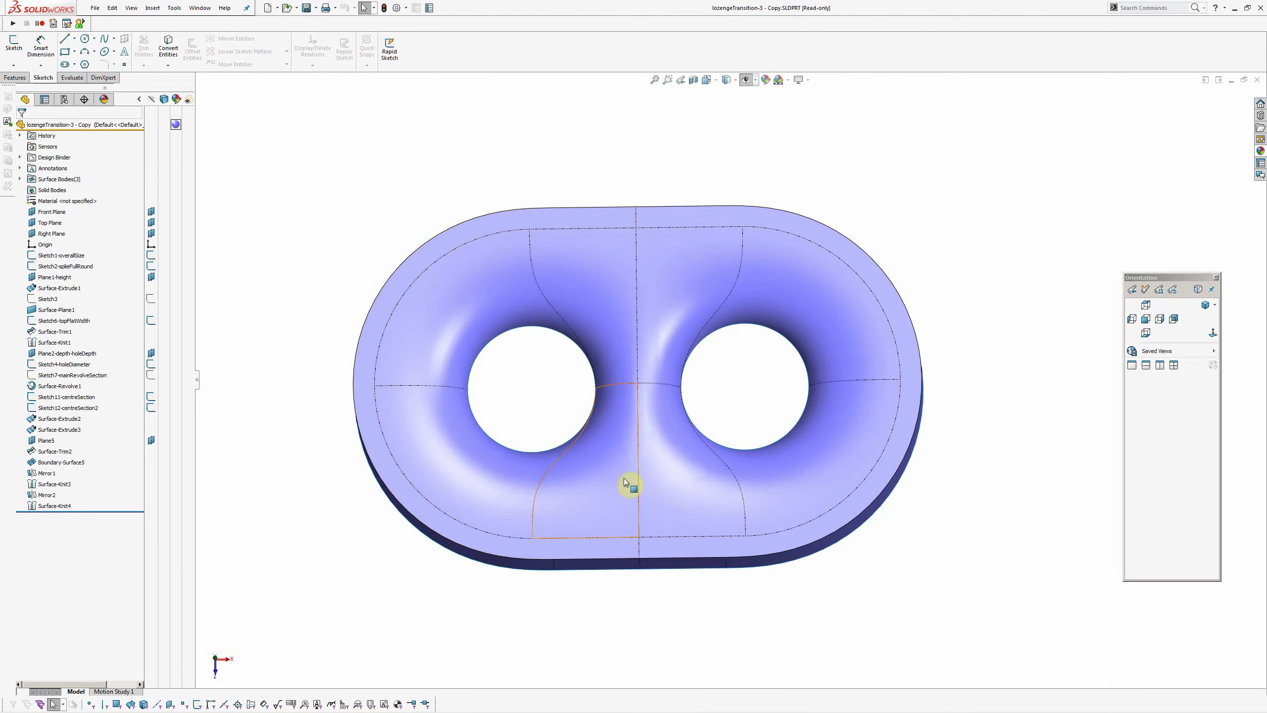
middle_click_drag(553, 335, 572, 283)
Highlight the surface patches between the two holes, clear the selection and examine how they blend into the surrounding surfaces.
left_click(557, 293)
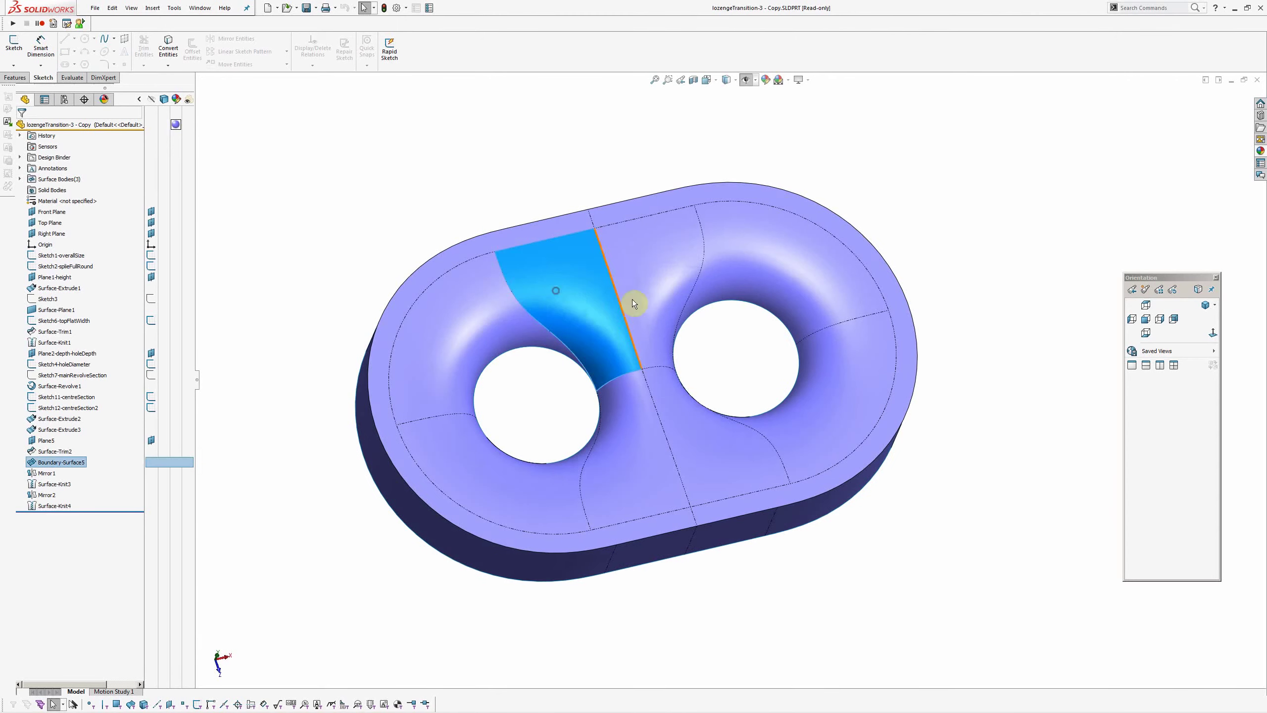
left_click(640, 292, "ctrl")
left_click(687, 441, "ctrl")
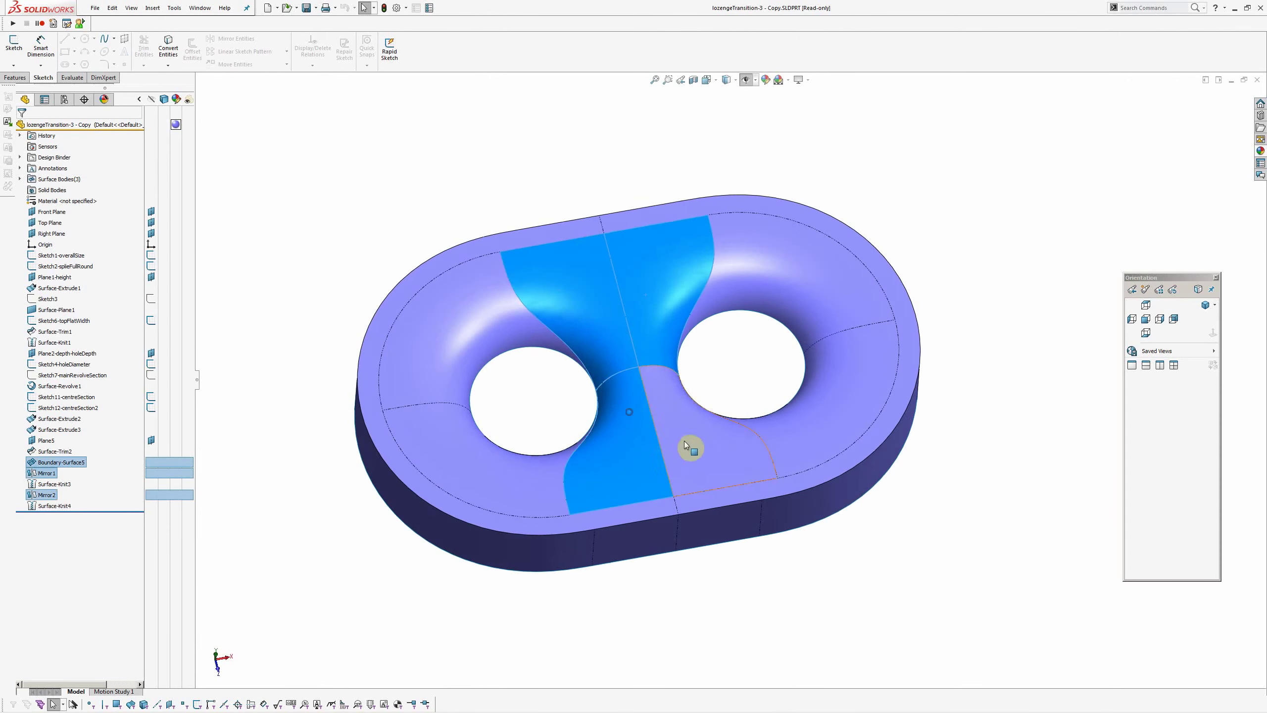
mouse_move(687, 442)
middle_mouse_down()
mouse_move(727, 410)
mouse_move(670, 449)
middle_mouse_up()
left_click(543, 416)
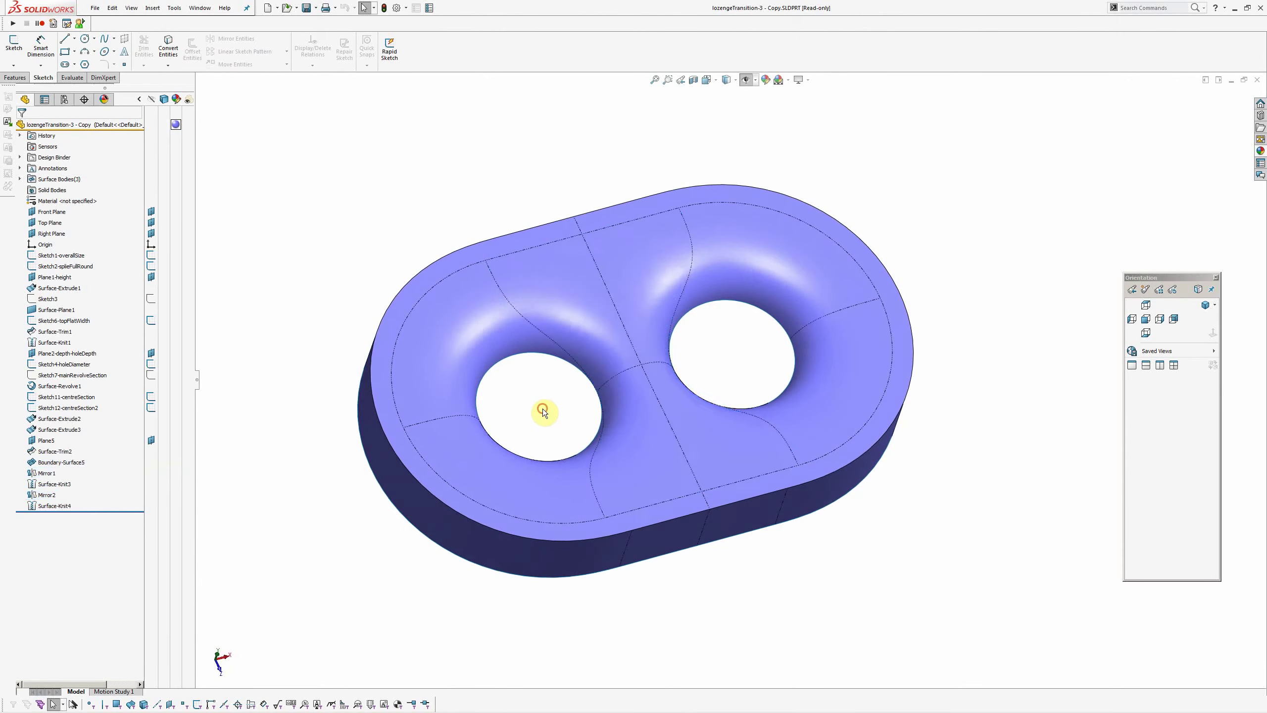
middle_click_drag(543, 416, 588, 468)
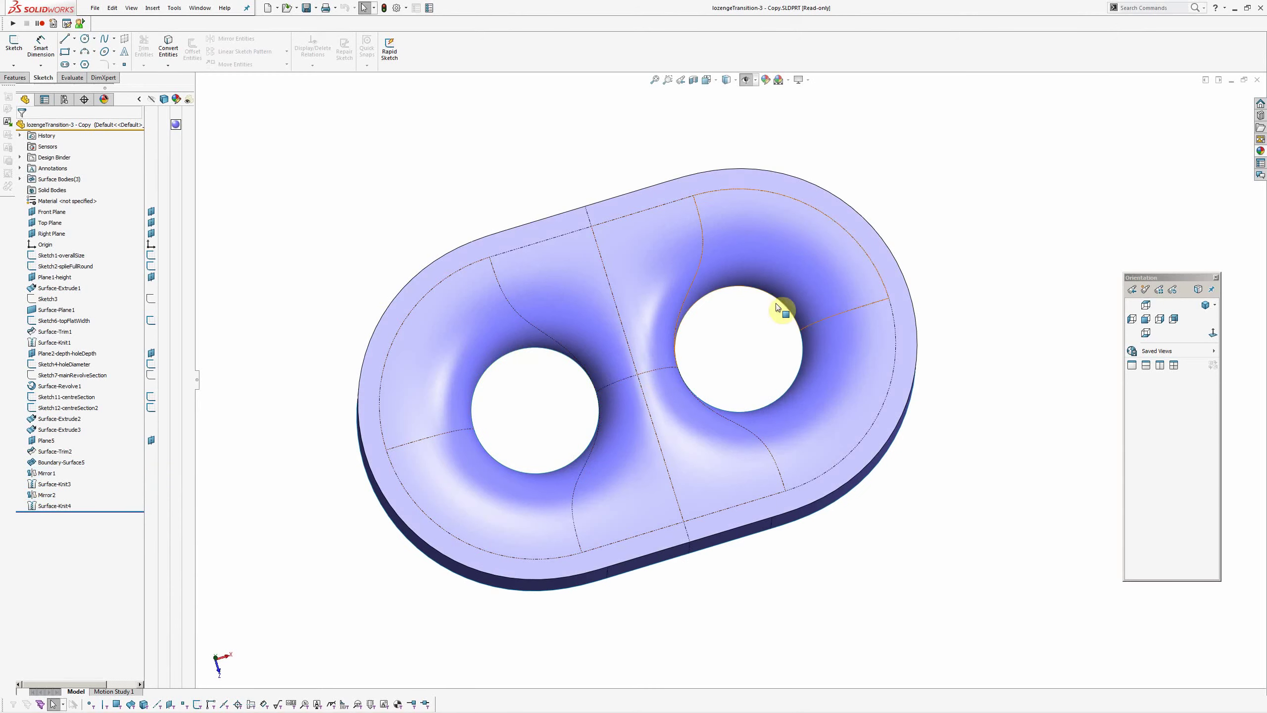
mouse_move(641, 375)
middle_mouse_down()
mouse_move(620, 346)
mouse_move(624, 387)
middle_mouse_up()
middle_click_drag(624, 387, 631, 404, "ctrl")
left_click(558, 417)
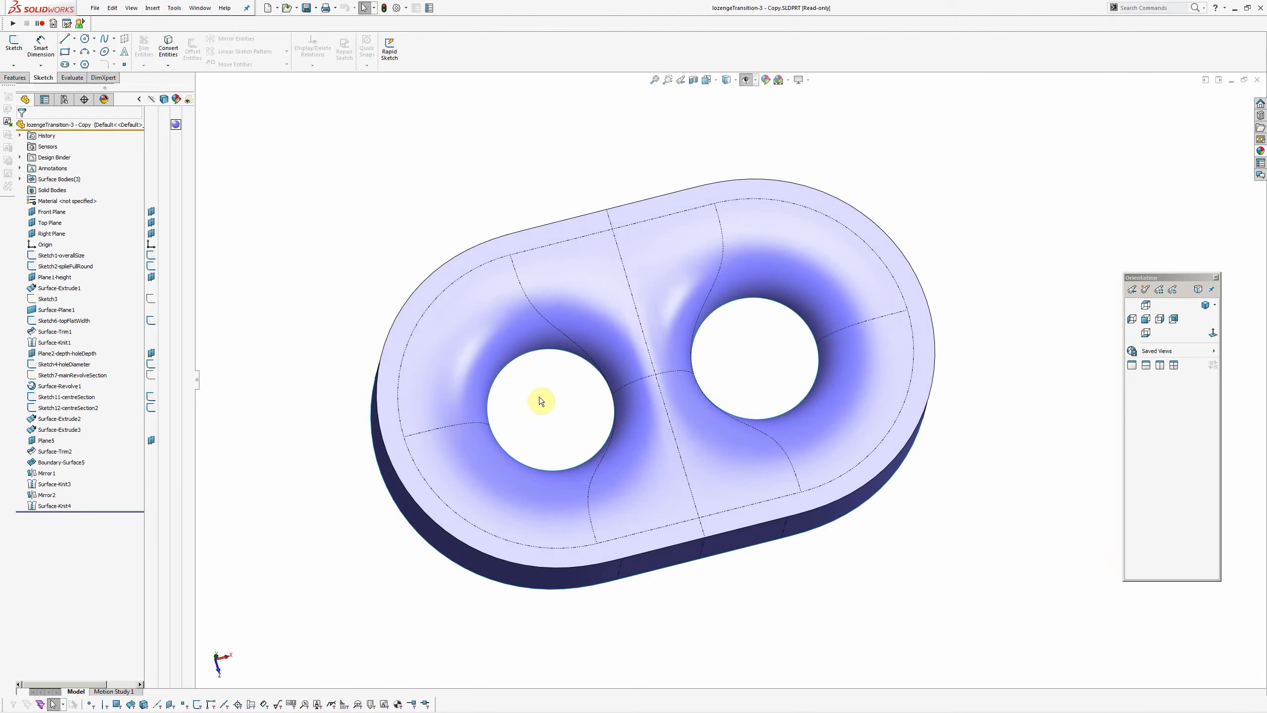
middle_click_drag(546, 402, 541, 378, "ctrl")
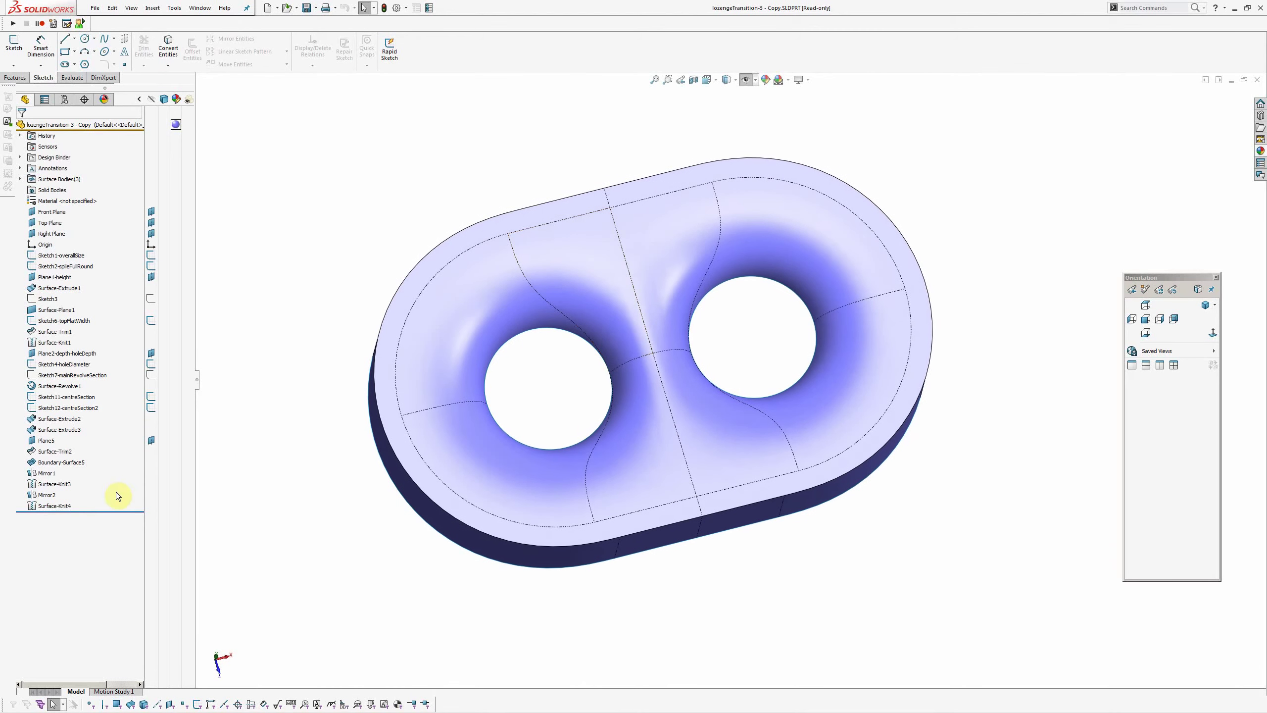
Roll the feature history back to just after Sketch1-overallSize and show that sketch's dimensions.
left_click_drag(114, 514, 105, 259)
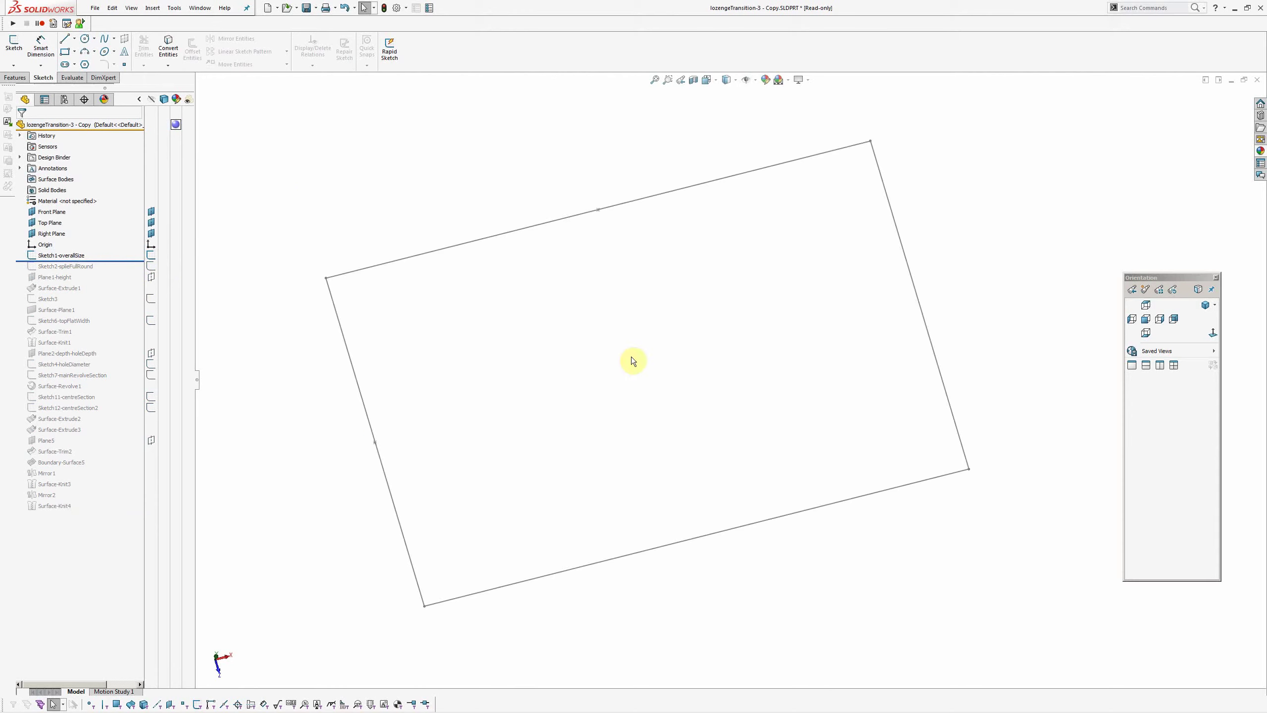
middle_click_drag(628, 343, 630, 376)
double_click(60, 255)
mouse_move(643, 276)
middle_mouse_down()
mouse_move(645, 316)
mouse_move(631, 334)
mouse_move(639, 323)
mouse_move(650, 333)
middle_mouse_up()
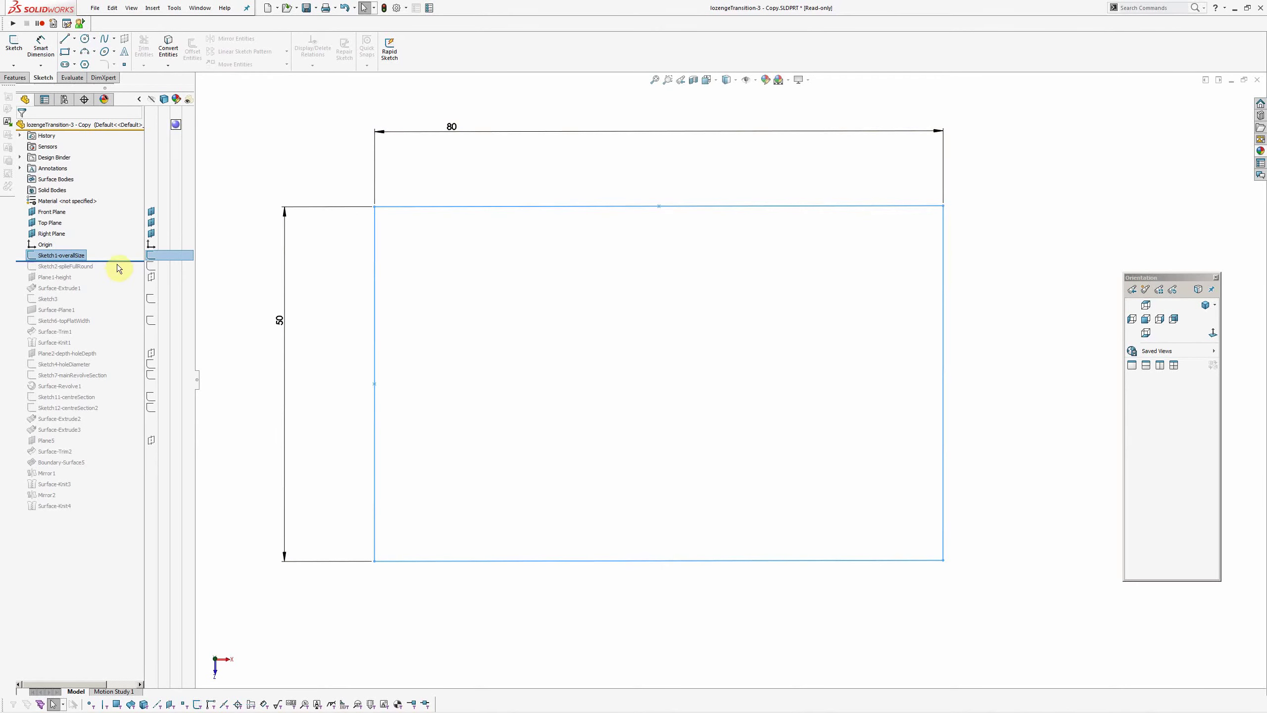
Roll the history forward to include Sketch2-splieFullRound and open that sketch for editing in the Top view.
left_click_drag(119, 261, 120, 275)
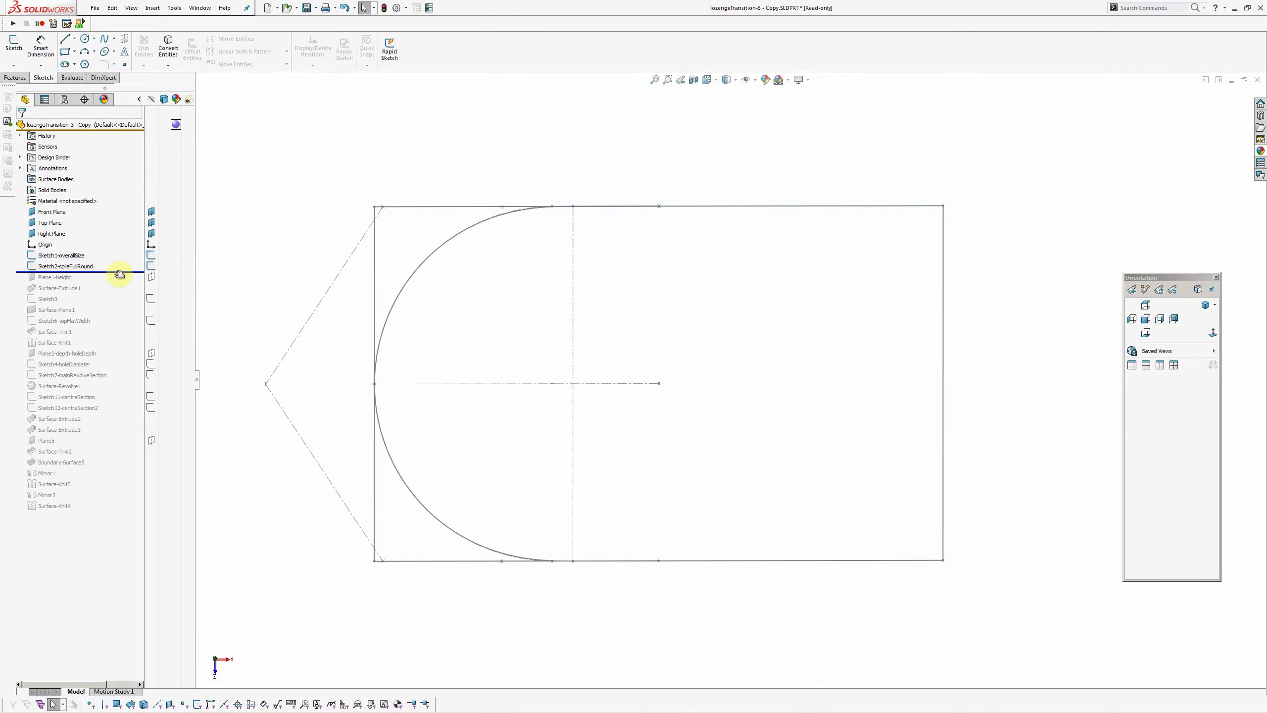
left_click(81, 268)
left_click(86, 238)
right_click_drag(272, 190, 320, 235)
left_click(1213, 334)
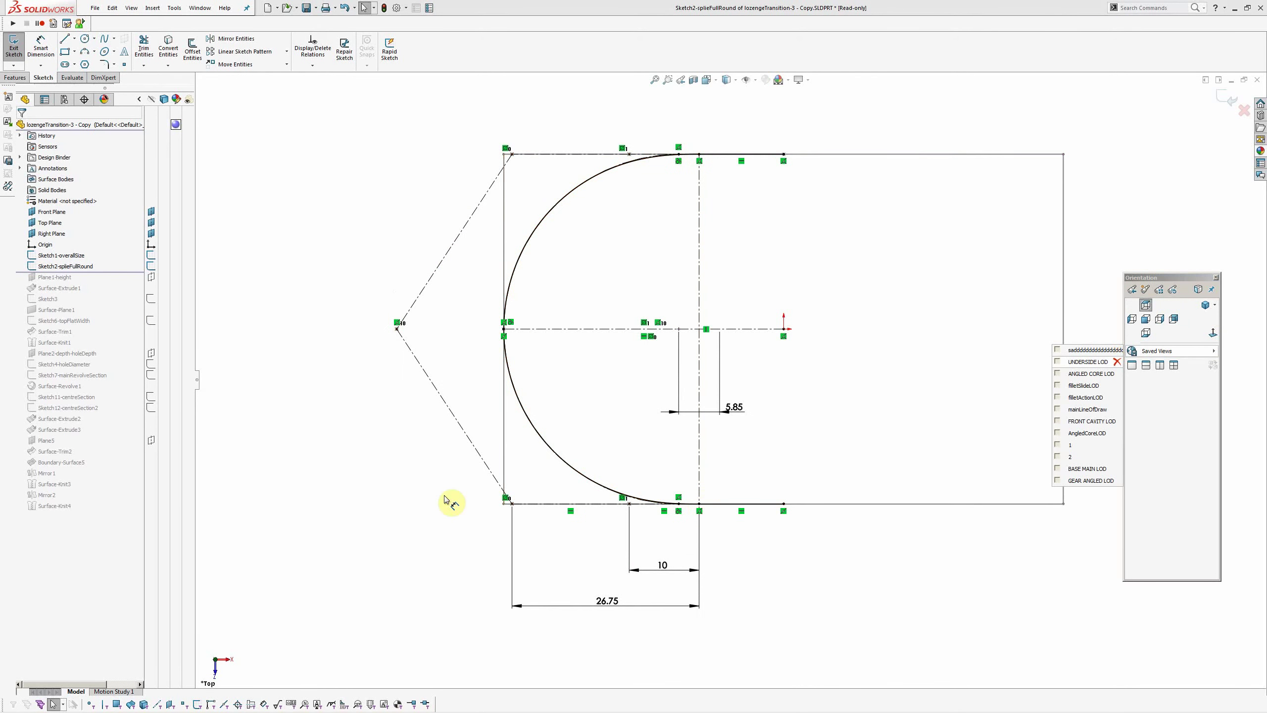
Inspect the style spline that forms the rounded end, including its relations, curve type and degree.
scroll(608, 518, "down", 3)
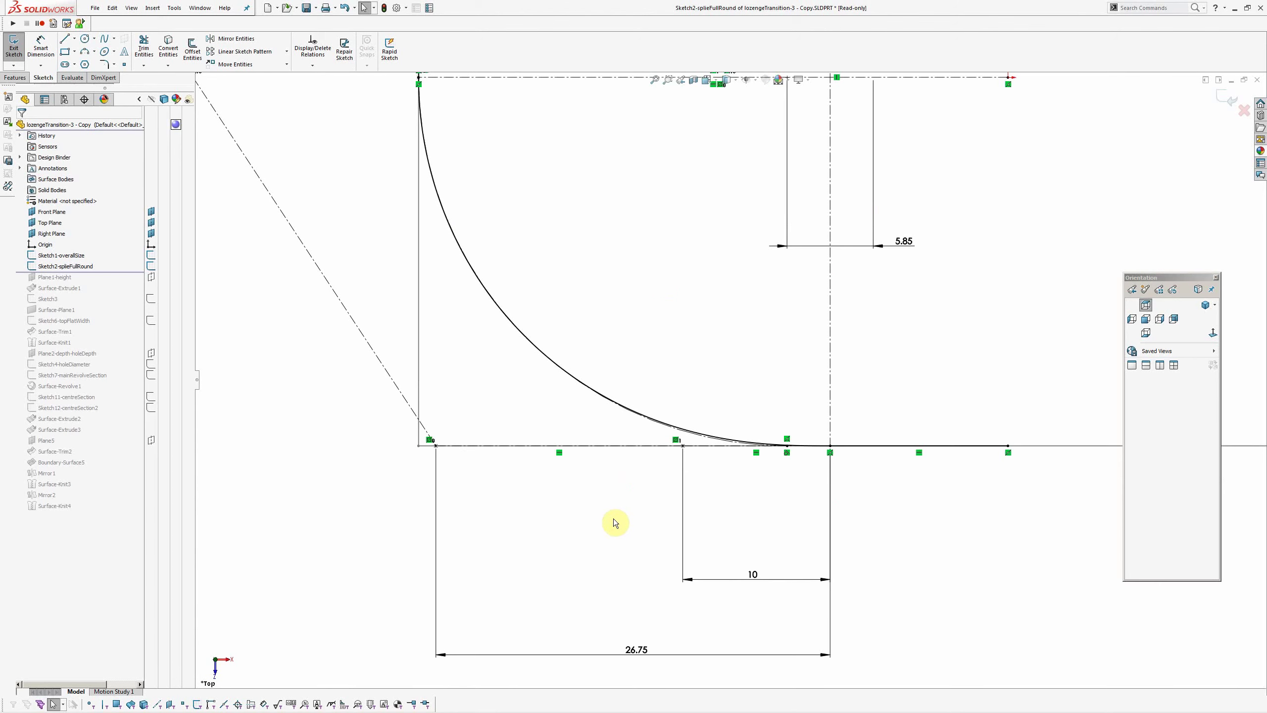
scroll(616, 522, "up", 1)
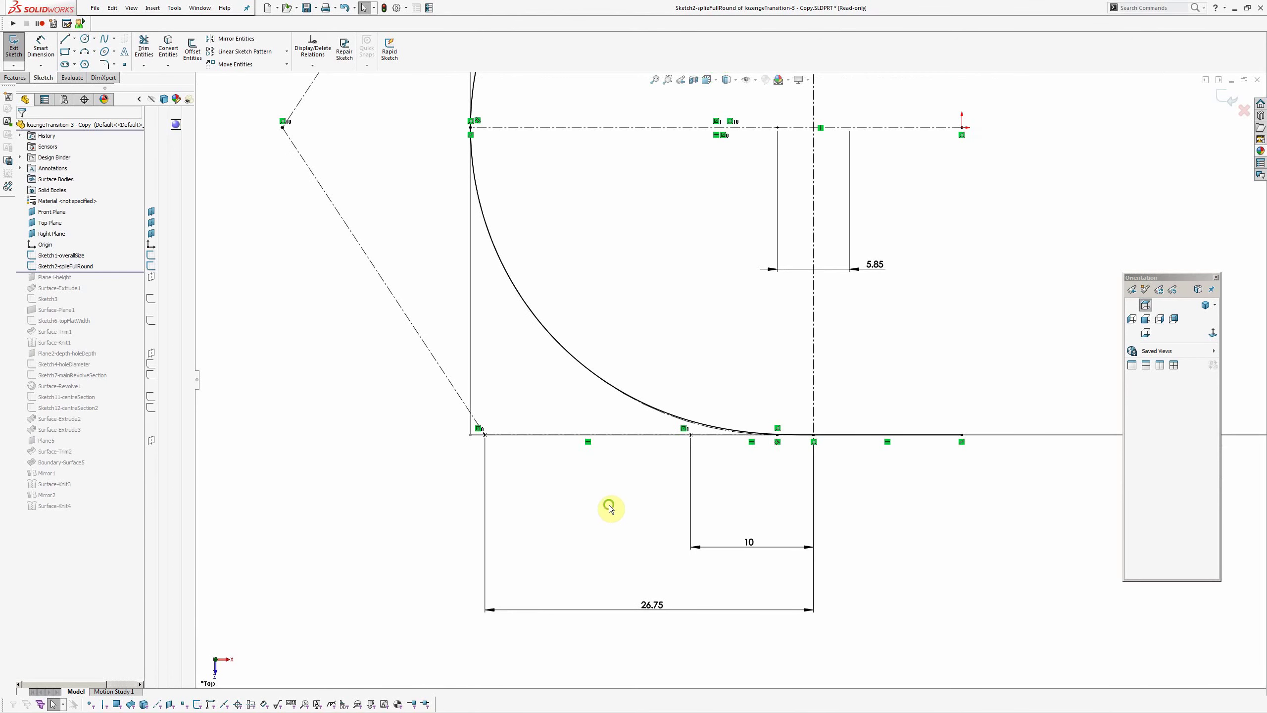
middle_click_drag(615, 530, 626, 540, "ctrl")
left_click(707, 479)
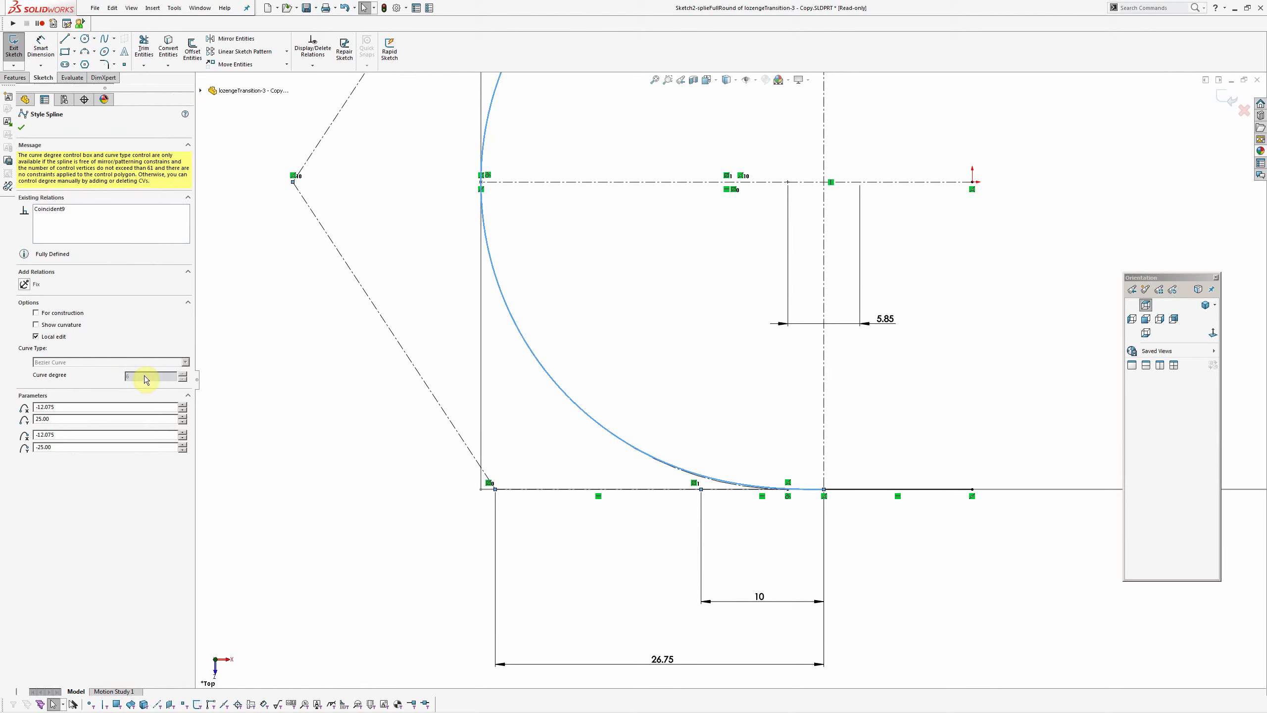
middle_click_drag(373, 483, 376, 515, "ctrl")
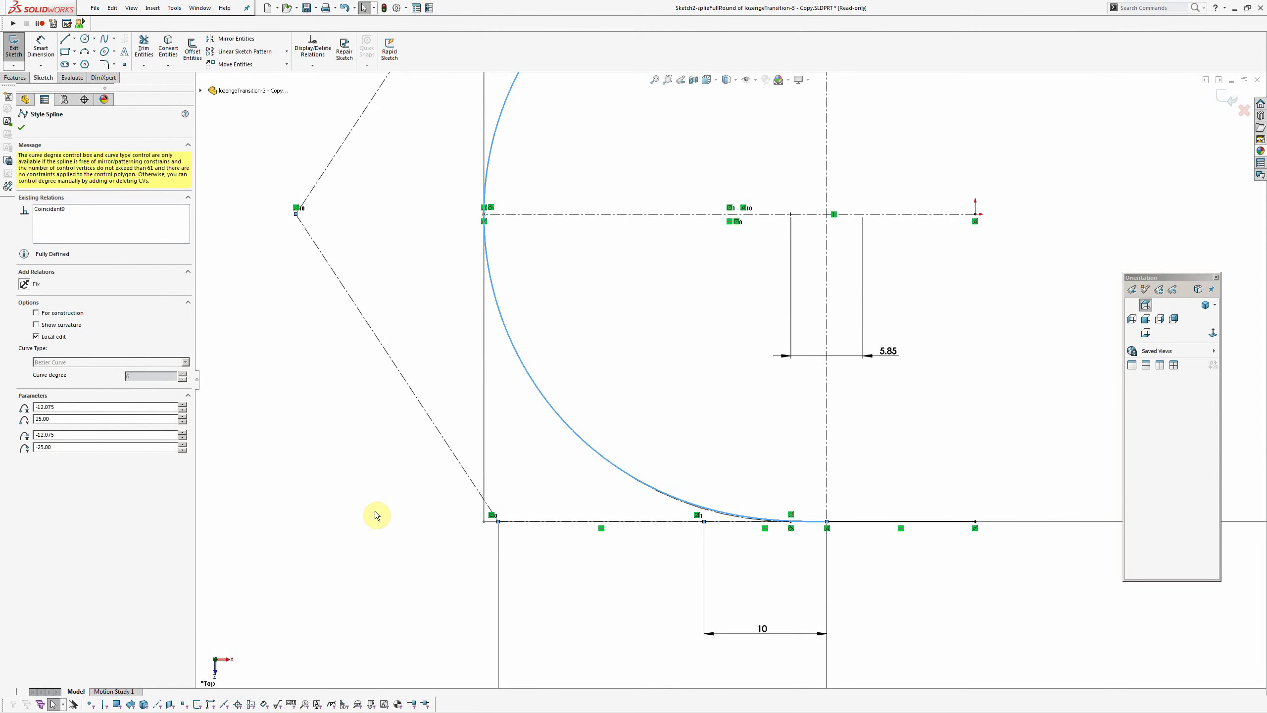
left_click(586, 584)
Compare the construction arc with the style spline near their lower tangent points and look at the available spline types.
middle_click_drag(628, 441, 611, 460, "ctrl")
middle_click_drag(658, 367, 623, 446, "ctrl")
scroll(622, 446, "up", 1)
middle_click_drag(694, 562, 617, 489, "ctrl")
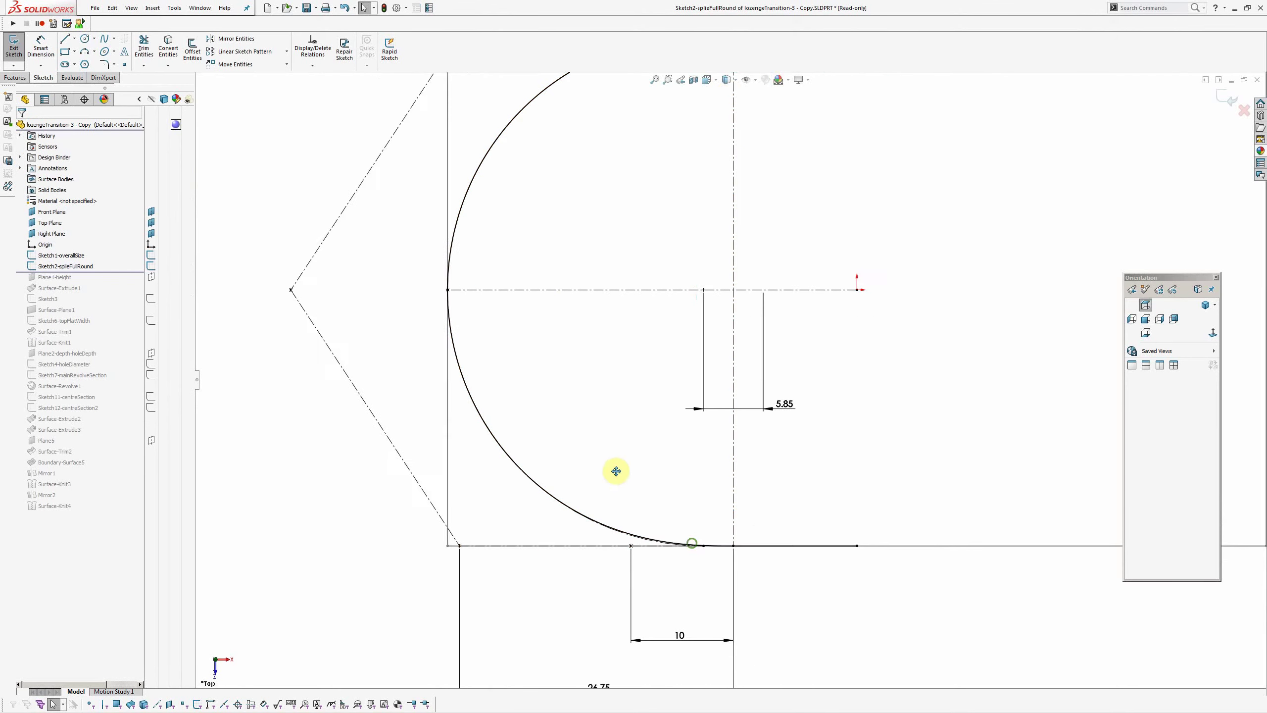
scroll(630, 509, "down", 9)
left_click(623, 355)
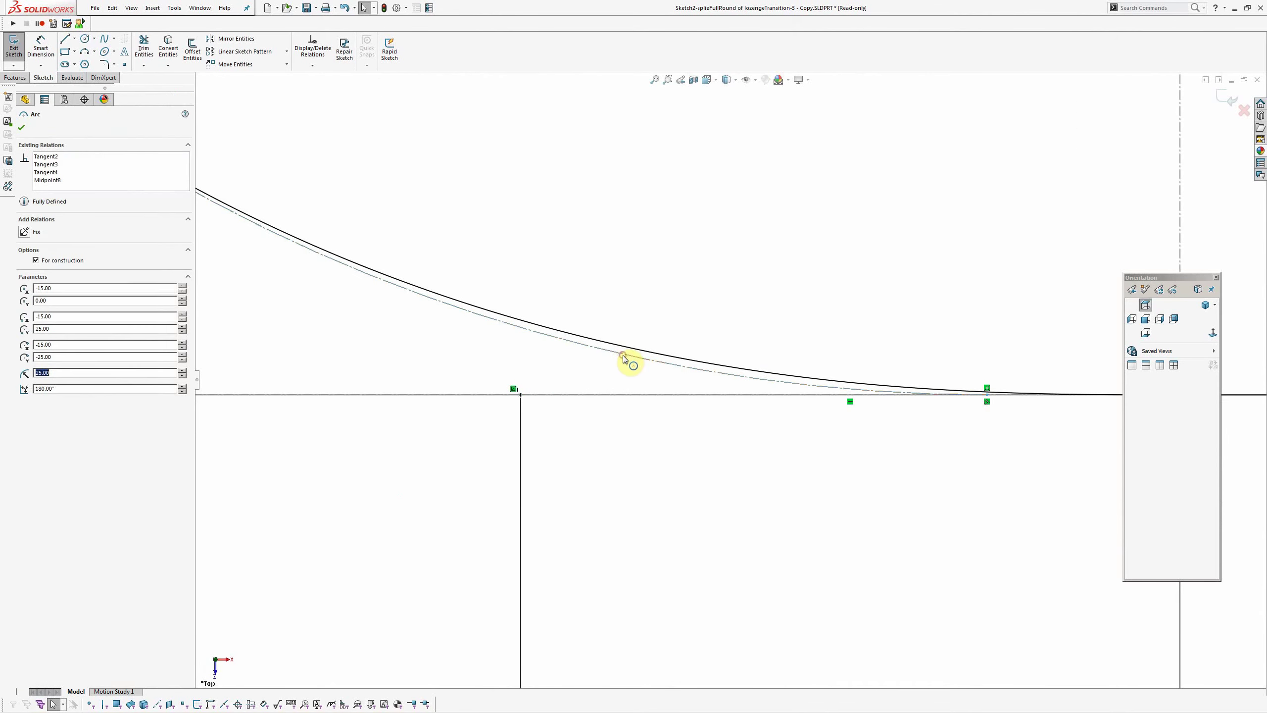
scroll(668, 491, "up", 3)
middle_click_drag(668, 490, 653, 549, "ctrl")
scroll(804, 481, "down", 4)
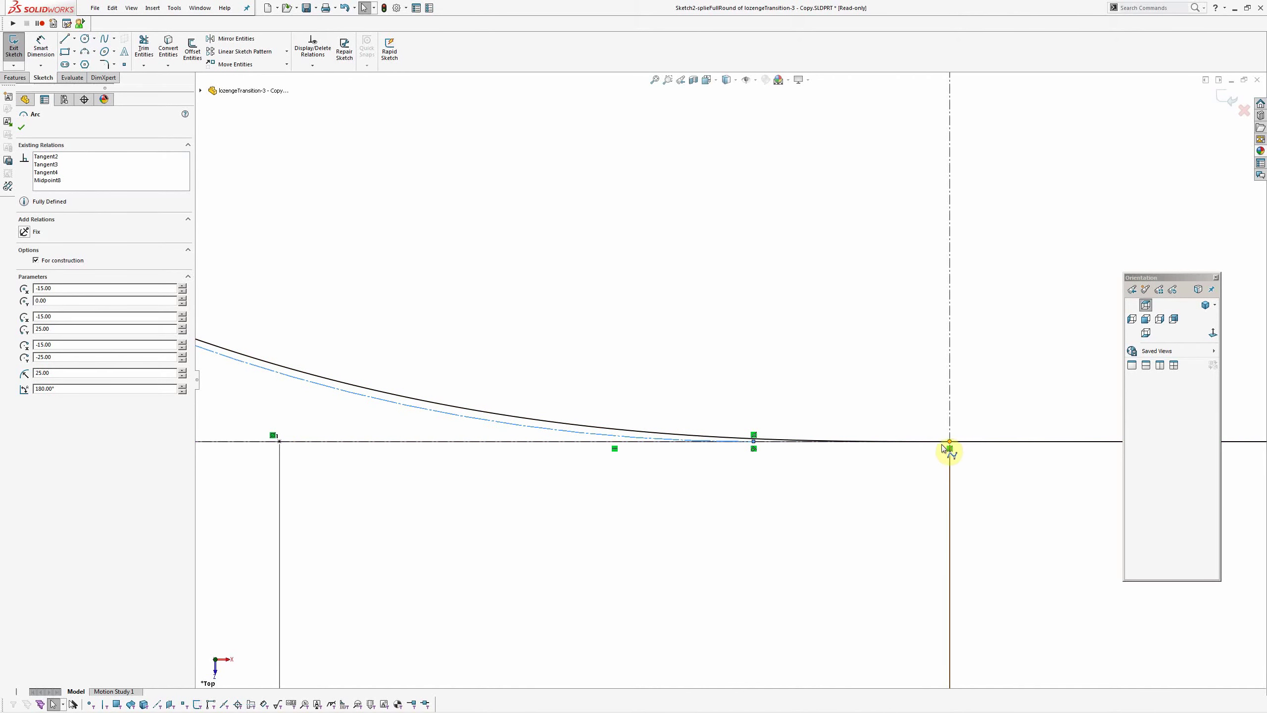
left_click(115, 40)
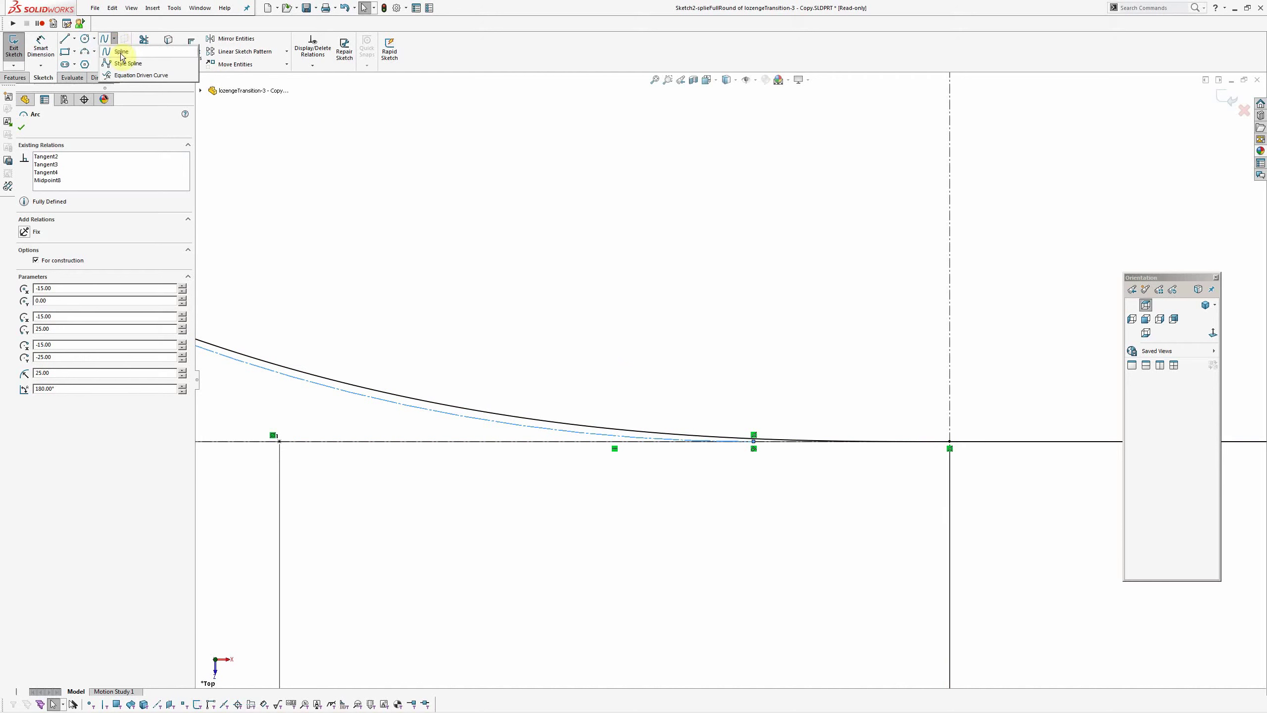
left_click(595, 230)
Examine the construction arc's centre, the vertical centreline and the 5.85 dimension that offsets the spline ends from the arc.
scroll(721, 348, "up", 6)
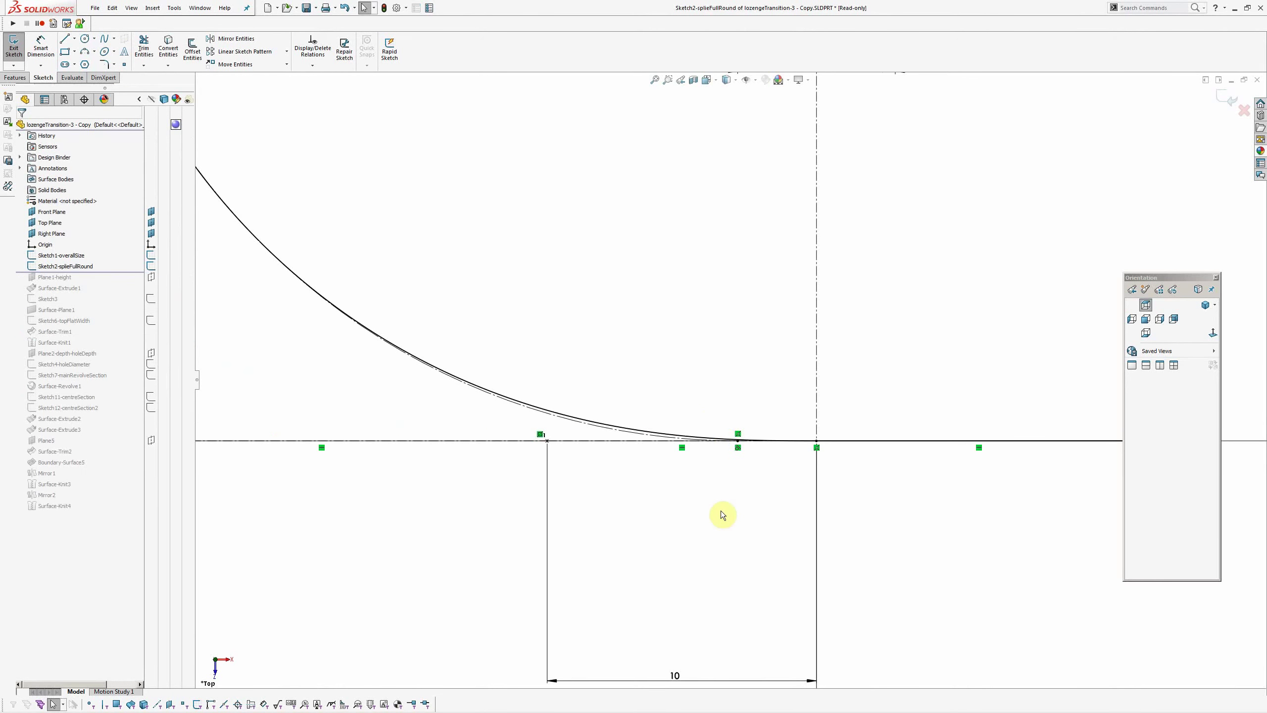
scroll(728, 523, "up", 5)
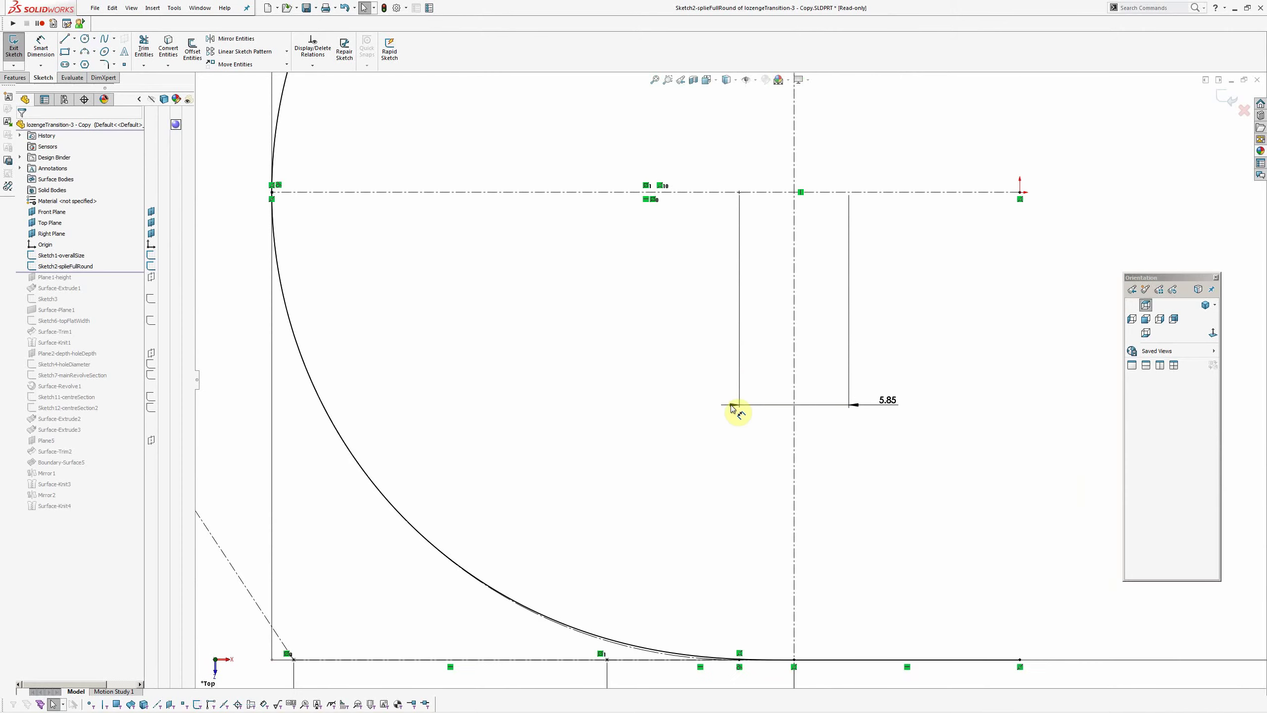
scroll(733, 408, "up", 5)
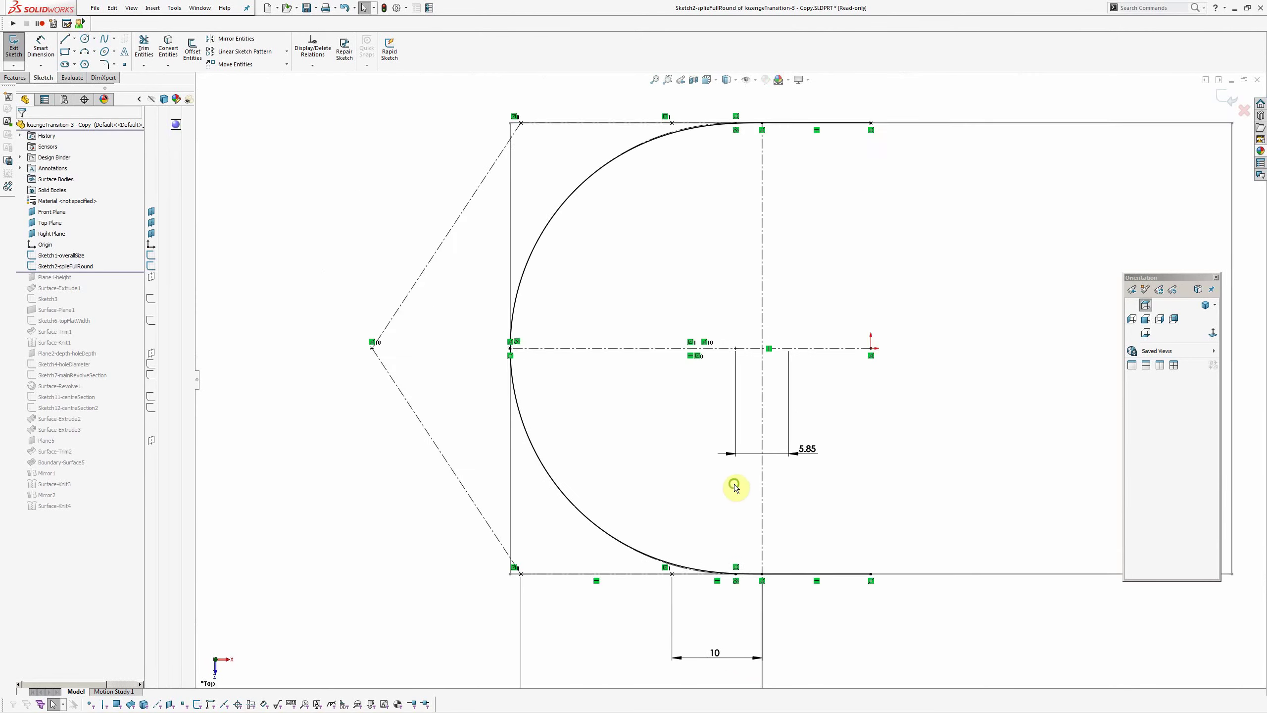
middle_click_drag(730, 440, 719, 364, "ctrl")
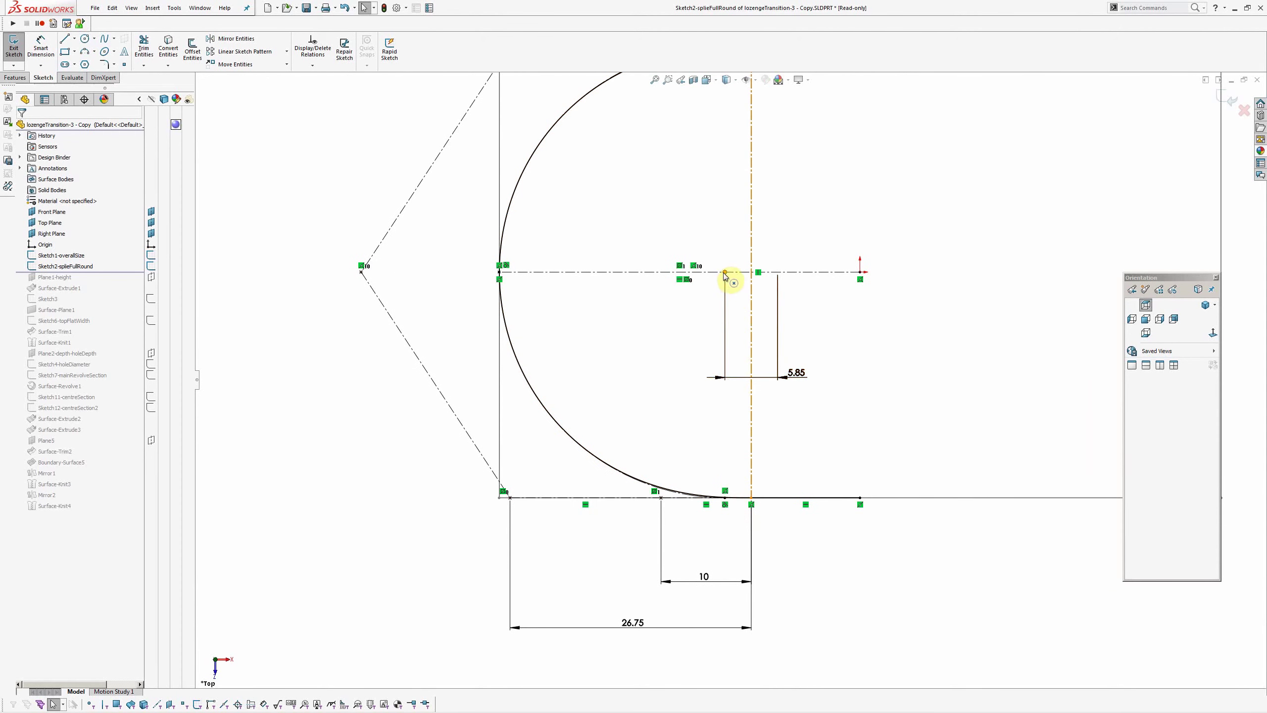
scroll(751, 279, "down", 5)
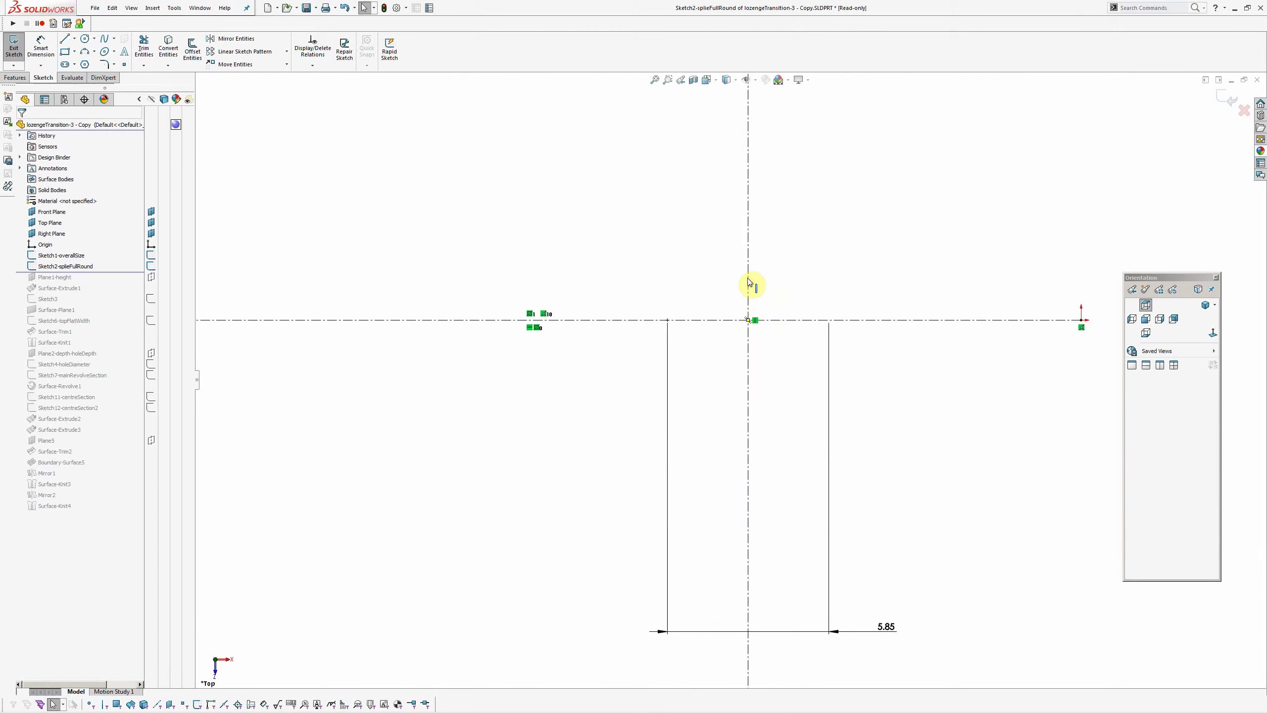
scroll(645, 331, "up", 3)
scroll(665, 331, "down", 5)
left_click(669, 412)
scroll(674, 480, "up", 3)
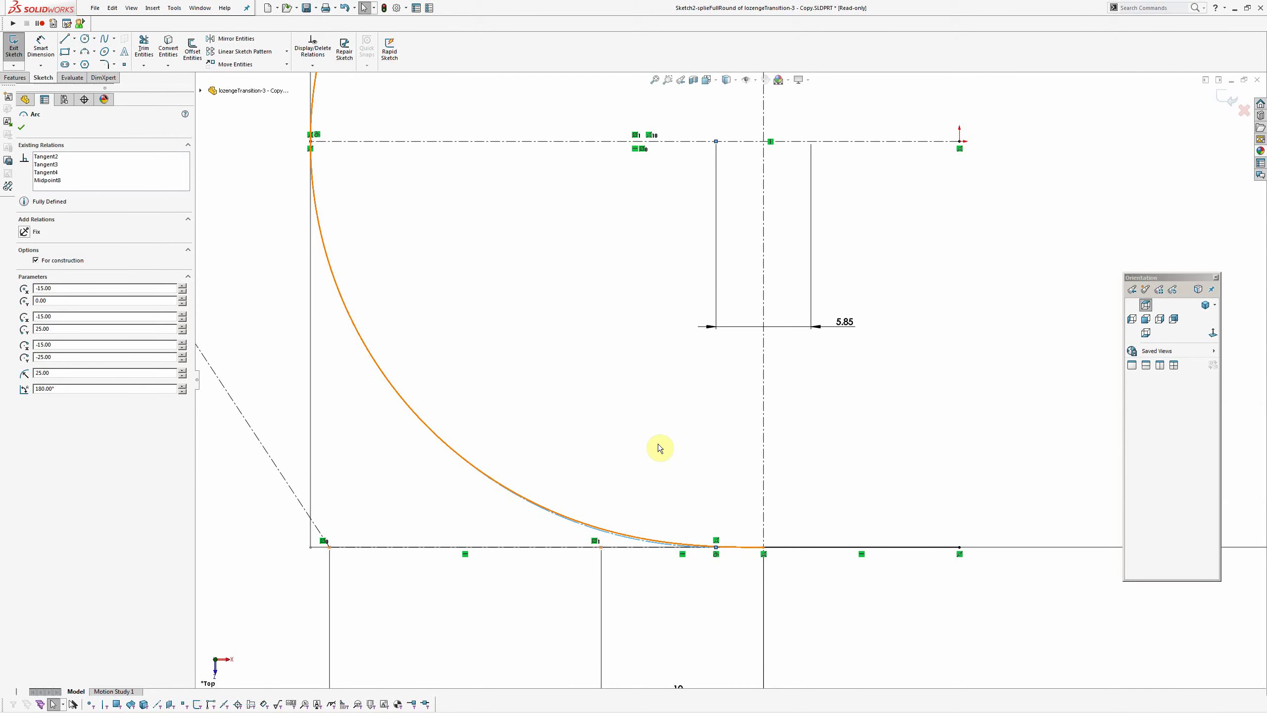
left_click(659, 448)
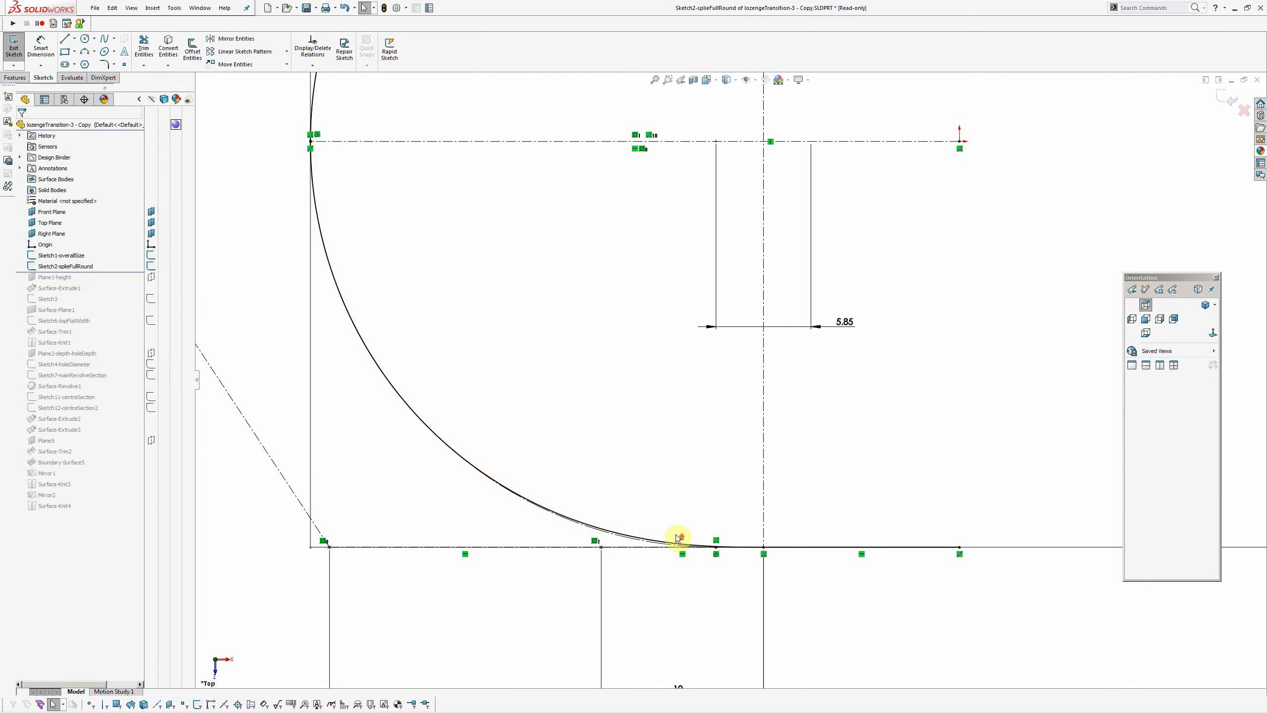
scroll(679, 537, "up", 2)
mouse_move(647, 427)
middle_mouse_down("ctrl")
mouse_move(640, 546)
mouse_move(614, 544)
middle_mouse_up("ctrl")
scroll(636, 517, "up", 1)
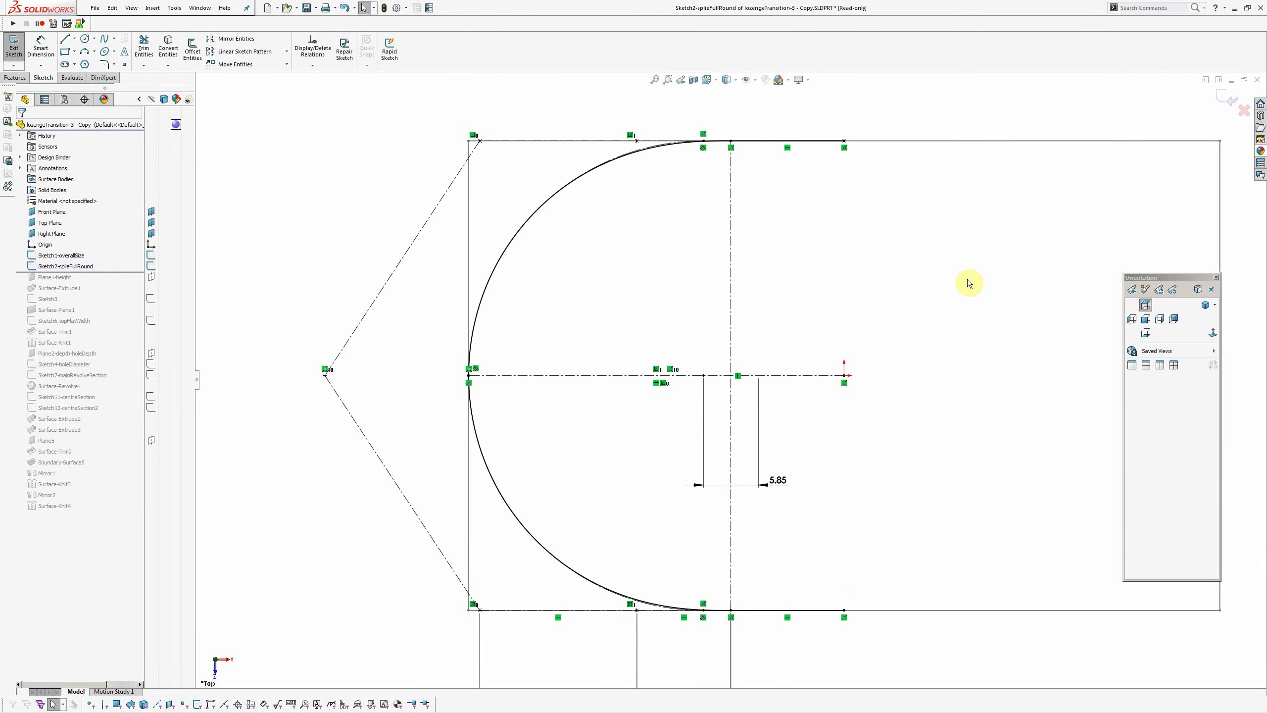
Show the curvature comb on the style spline to check how its curvature runs out at the straight lines.
left_click(601, 166)
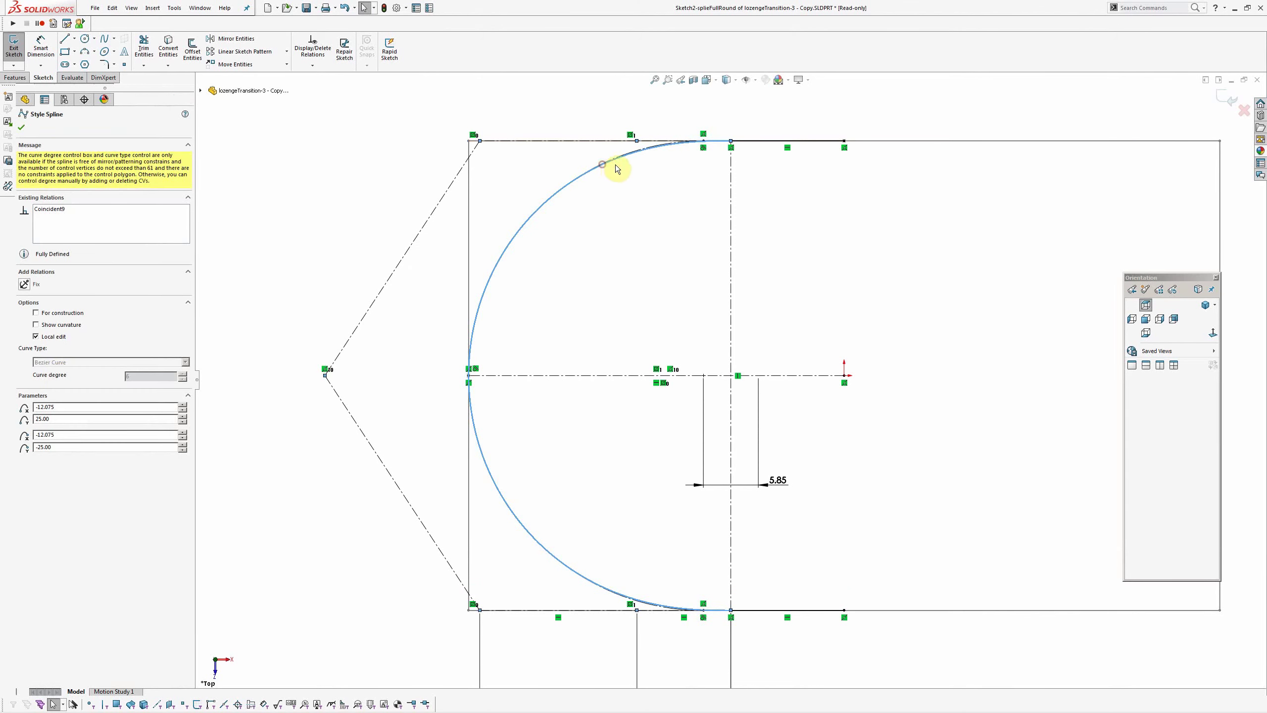
left_click(55, 329)
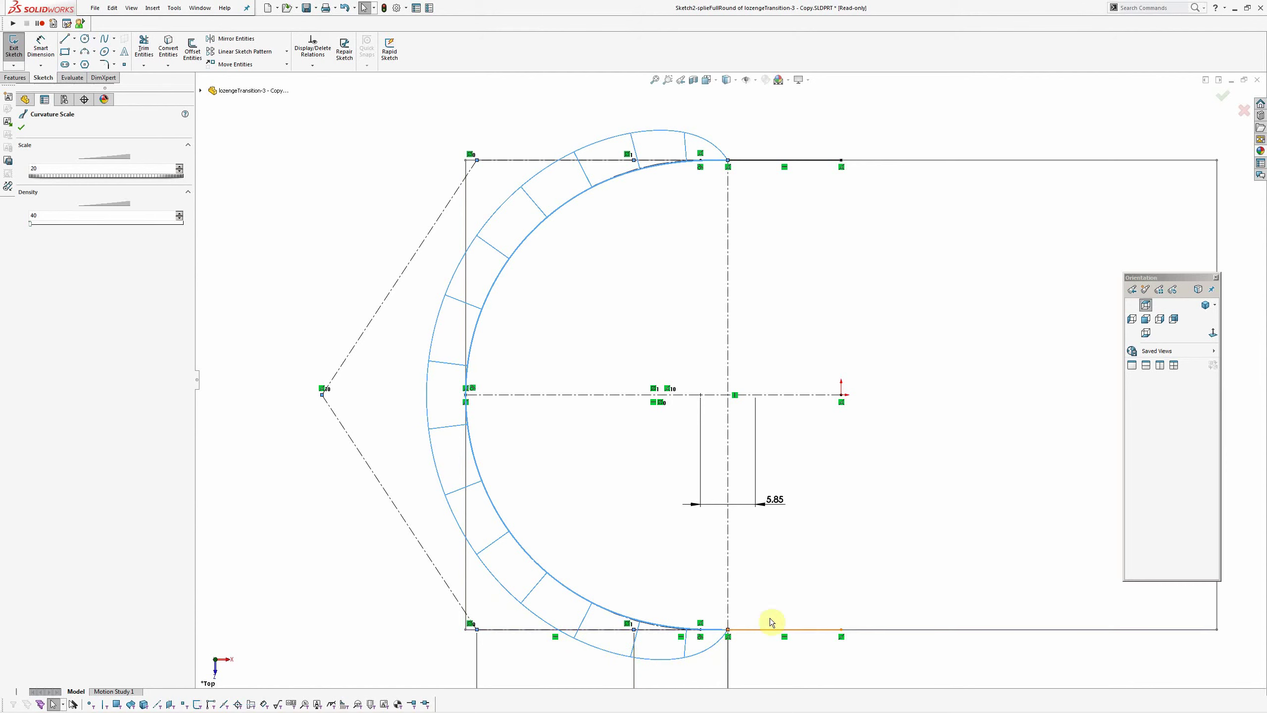
left_click(642, 278)
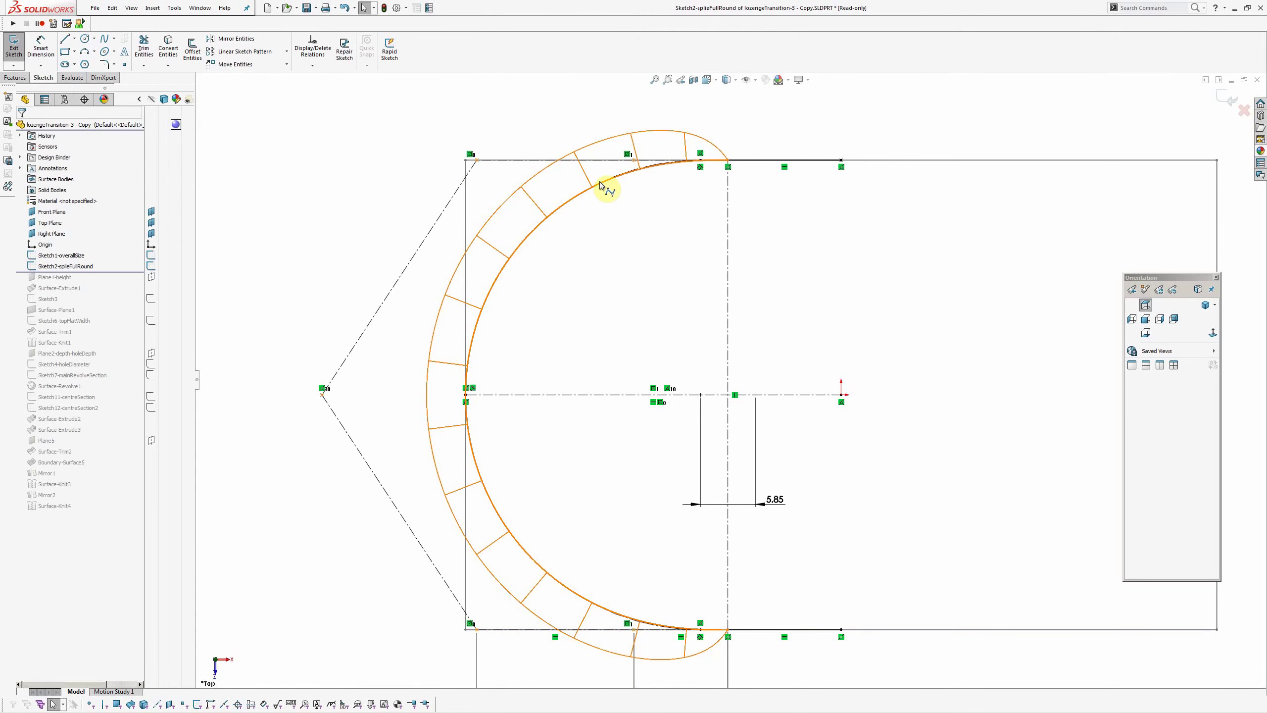
left_click(601, 188)
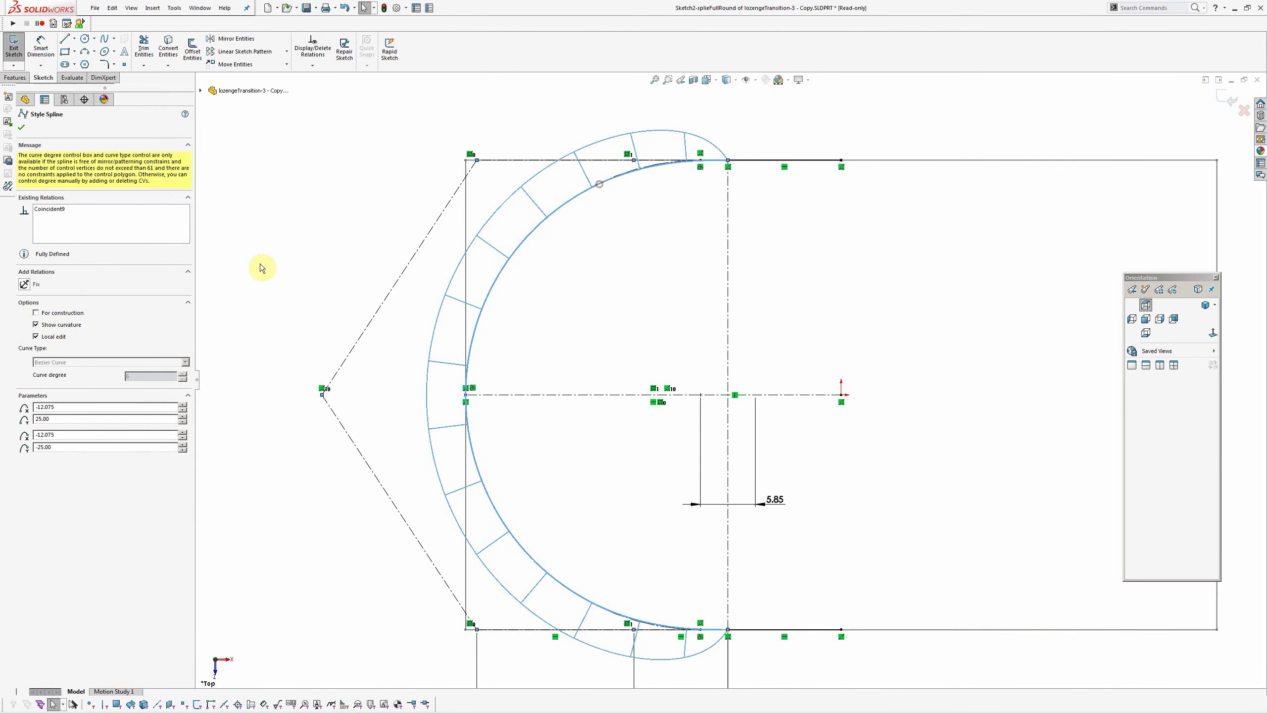
Exit the sketch and roll the history forward to include Plane1-height, with the planes seen at an angle.
left_click(1224, 92)
left_click_drag(111, 276, 112, 282)
mouse_move(743, 424)
middle_mouse_down()
mouse_move(749, 170)
mouse_move(741, 348)
mouse_move(656, 334)
mouse_move(622, 404)
mouse_move(659, 402)
middle_mouse_up()
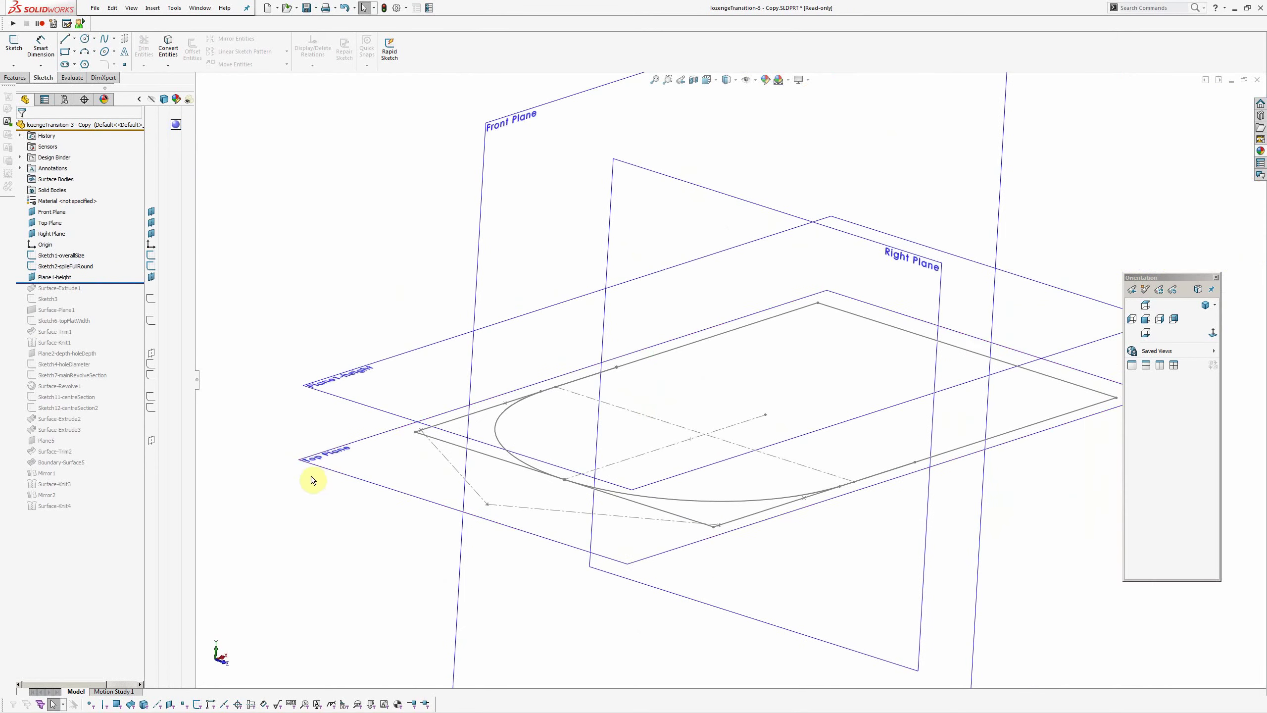
Examine Plane1-height and its position relative to the Top Plane and the base sketches.
middle_click_drag(282, 487, 319, 546)
left_click(302, 423)
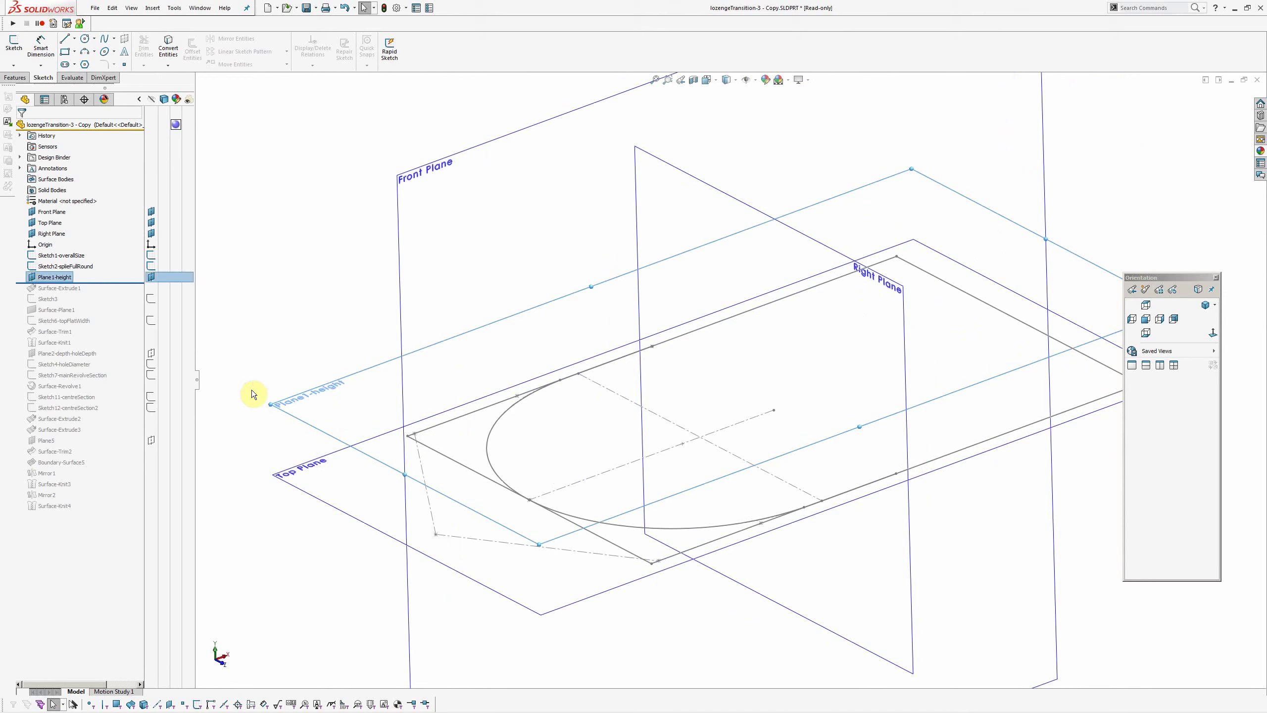
left_click(255, 349)
left_click(288, 418)
middle_click_drag(362, 442, 376, 420, "ctrl")
left_click(263, 298)
Roll the history forward to include Surface-Extrude1 and compare the extruded wall's height with Plane1-height.
left_click_drag(114, 284, 112, 293)
middle_click_drag(399, 502, 390, 532)
left_click(296, 407)
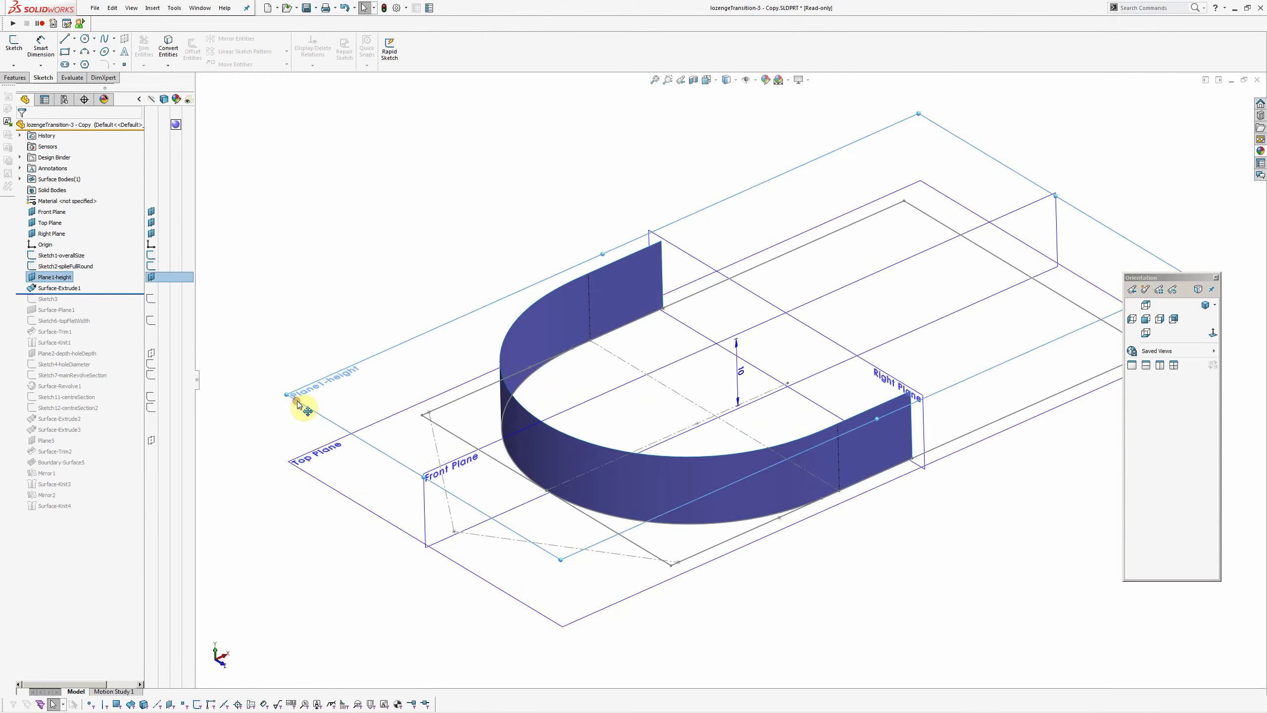
middle_click_drag(414, 464, 390, 484)
left_click(353, 541)
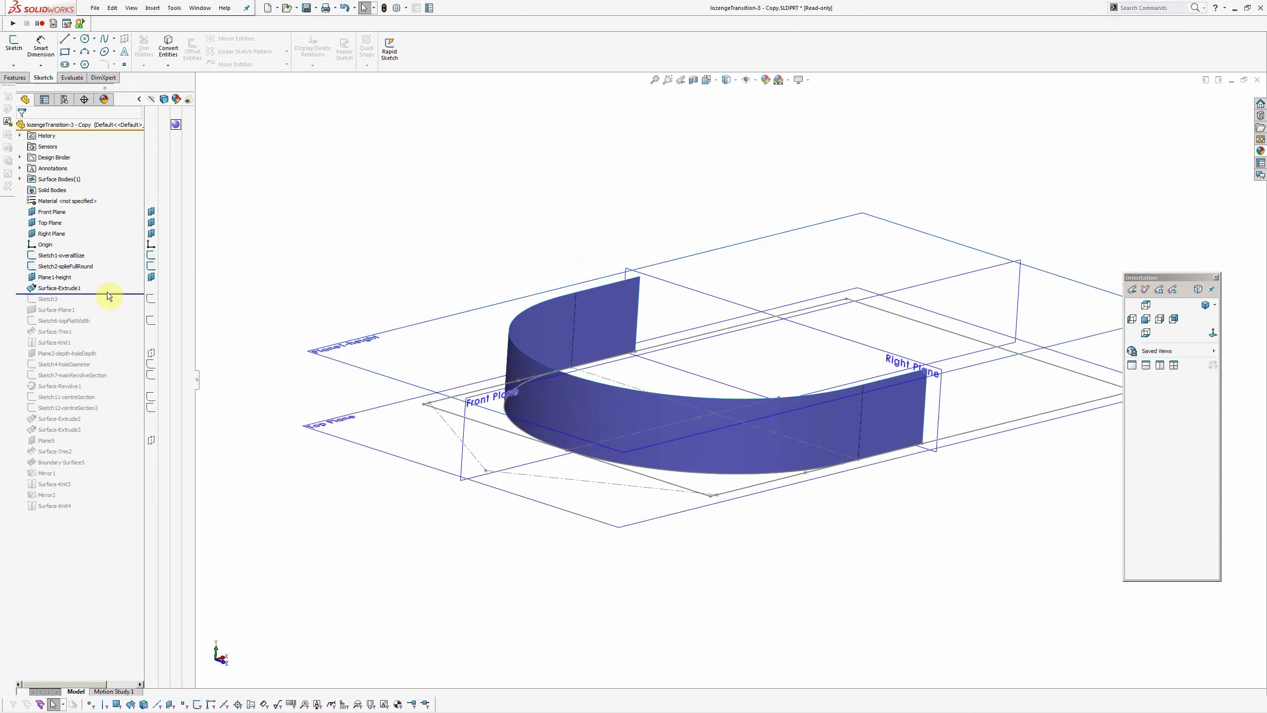
Roll the history forward through Sketch3 and Surface-Plane1, and hide the reference planes.
left_click_drag(111, 294, 113, 304)
middle_click_drag(265, 363, 174, 391)
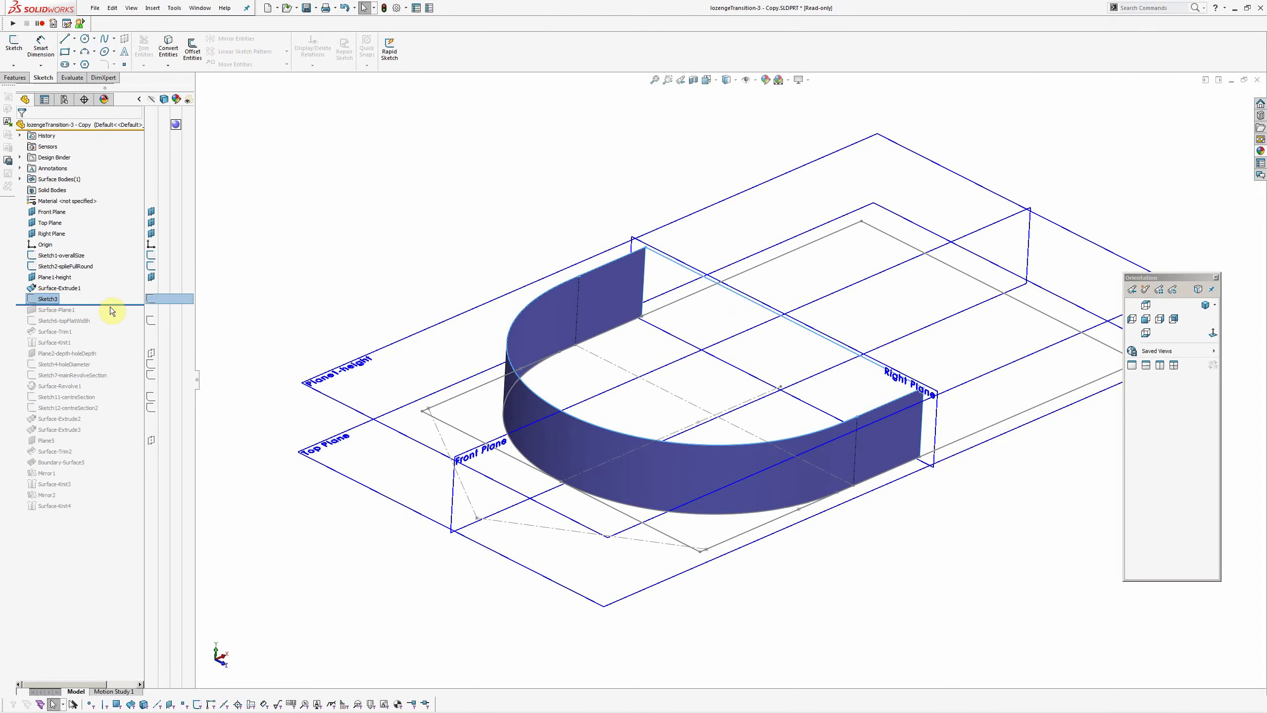
left_click_drag(116, 304, 114, 319)
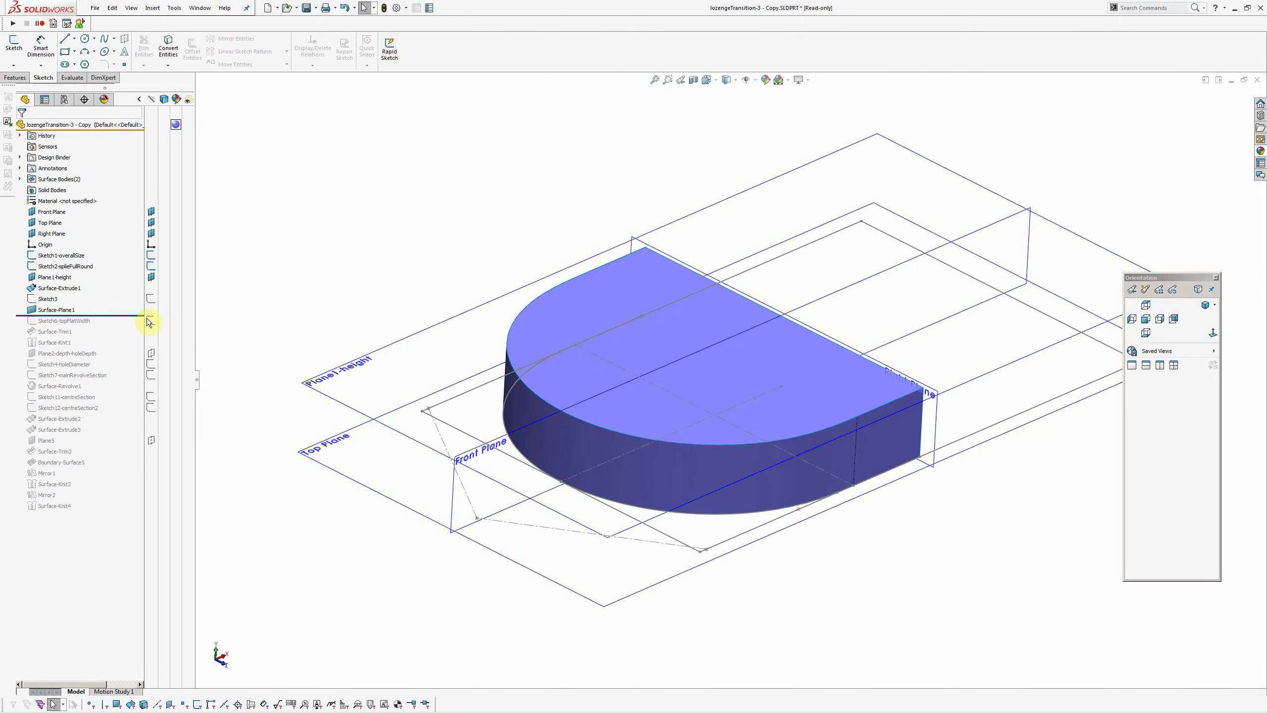
left_click(333, 252)
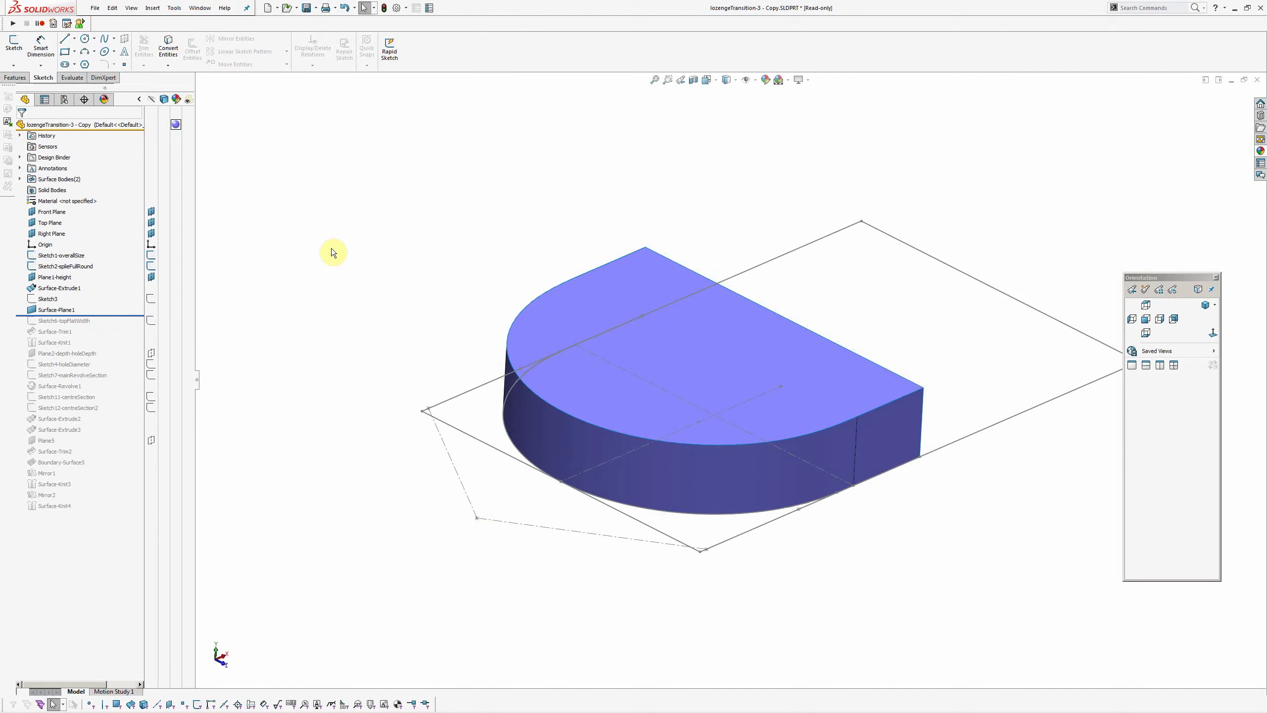
Roll the history forward to include Sketch6-topFlatWidth and examine its outline on the flat top surface.
left_click_drag(114, 315, 110, 328)
left_click(77, 320)
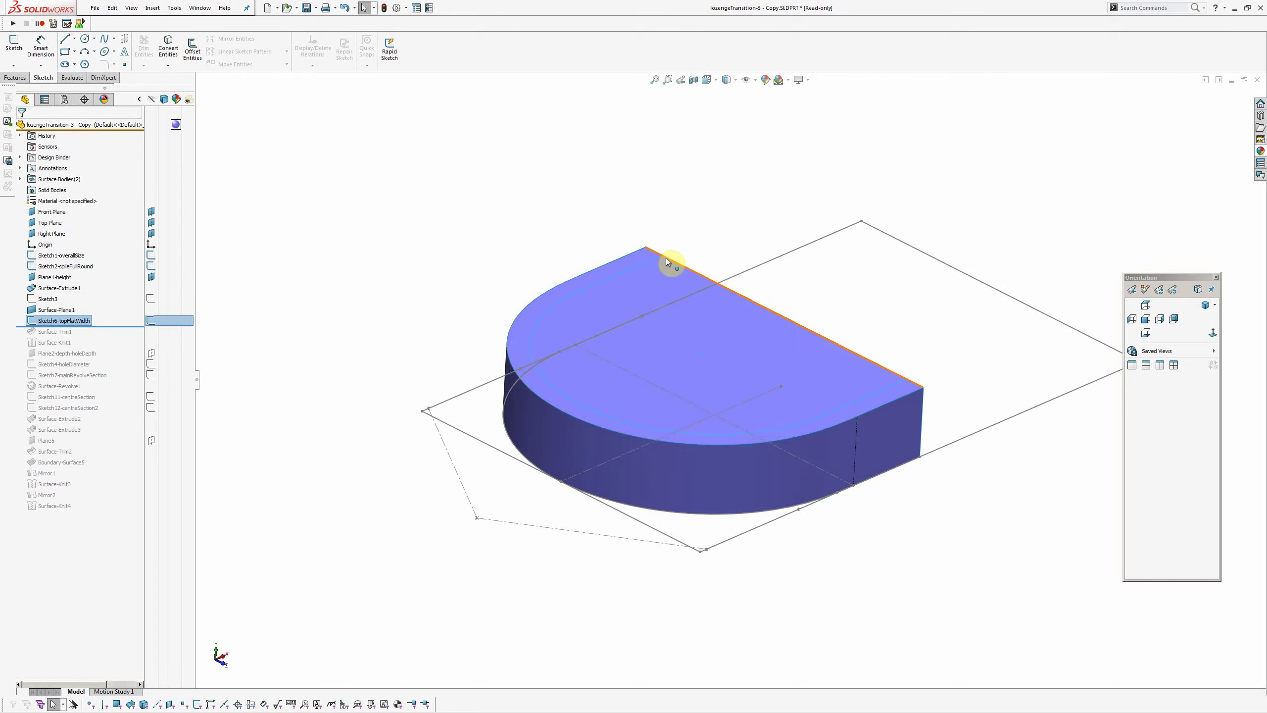
middle_click_drag(756, 341, 635, 324)
mouse_move(687, 378)
middle_mouse_down()
mouse_move(697, 456)
mouse_move(676, 453)
middle_mouse_up()
left_click(270, 239)
Open Sketch6-topFlatWidth for editing and view it square to the sketch plane.
left_click(78, 321)
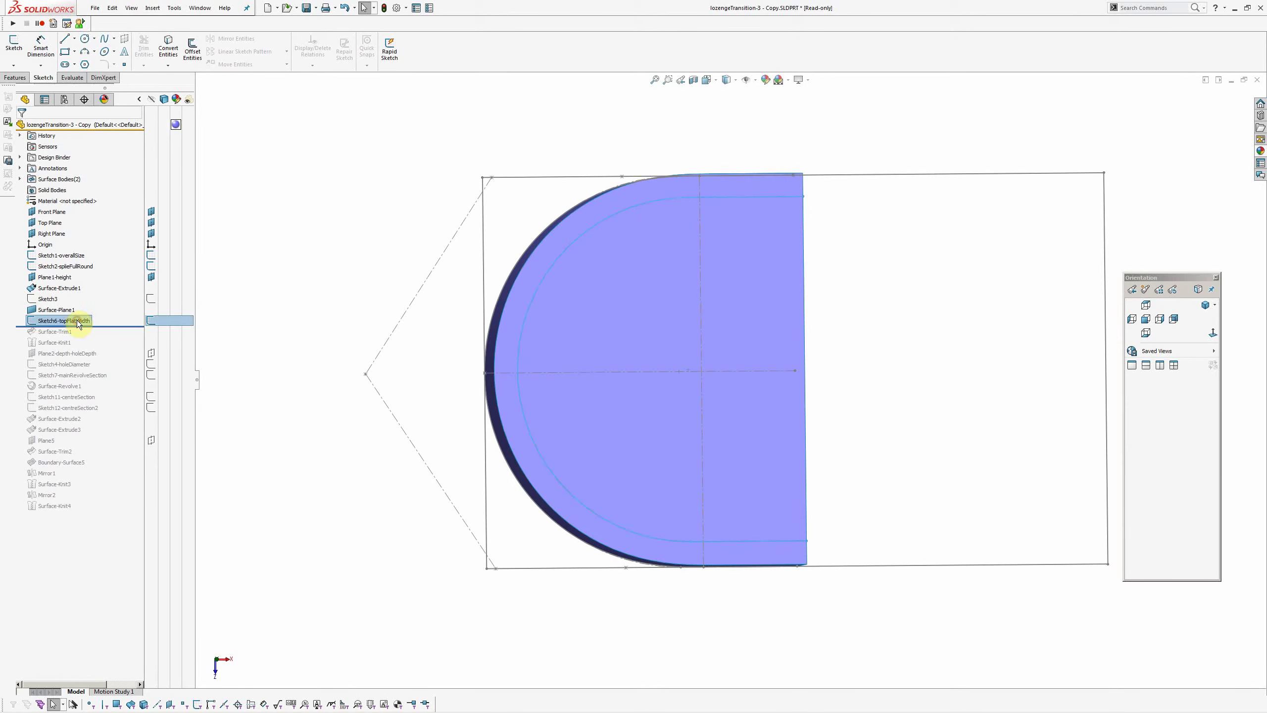
left_click(87, 293)
middle_click_drag(891, 321, 874, 309, "ctrl")
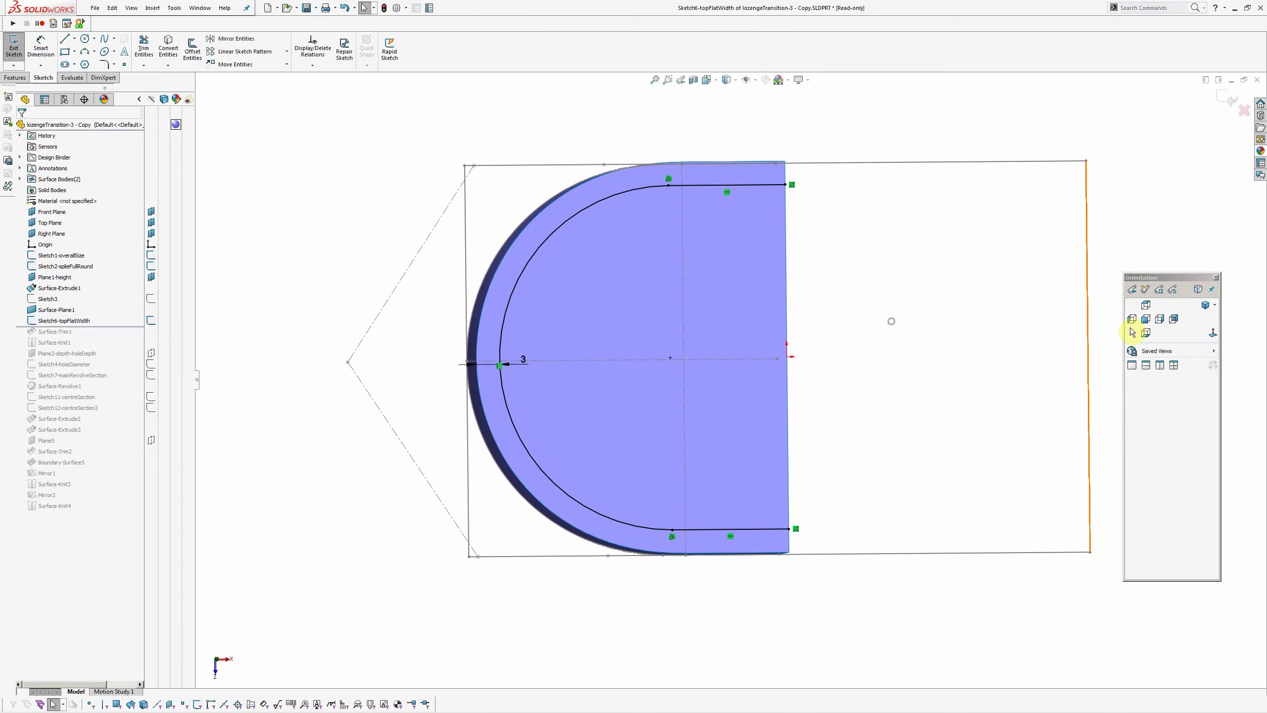
left_click(1211, 334)
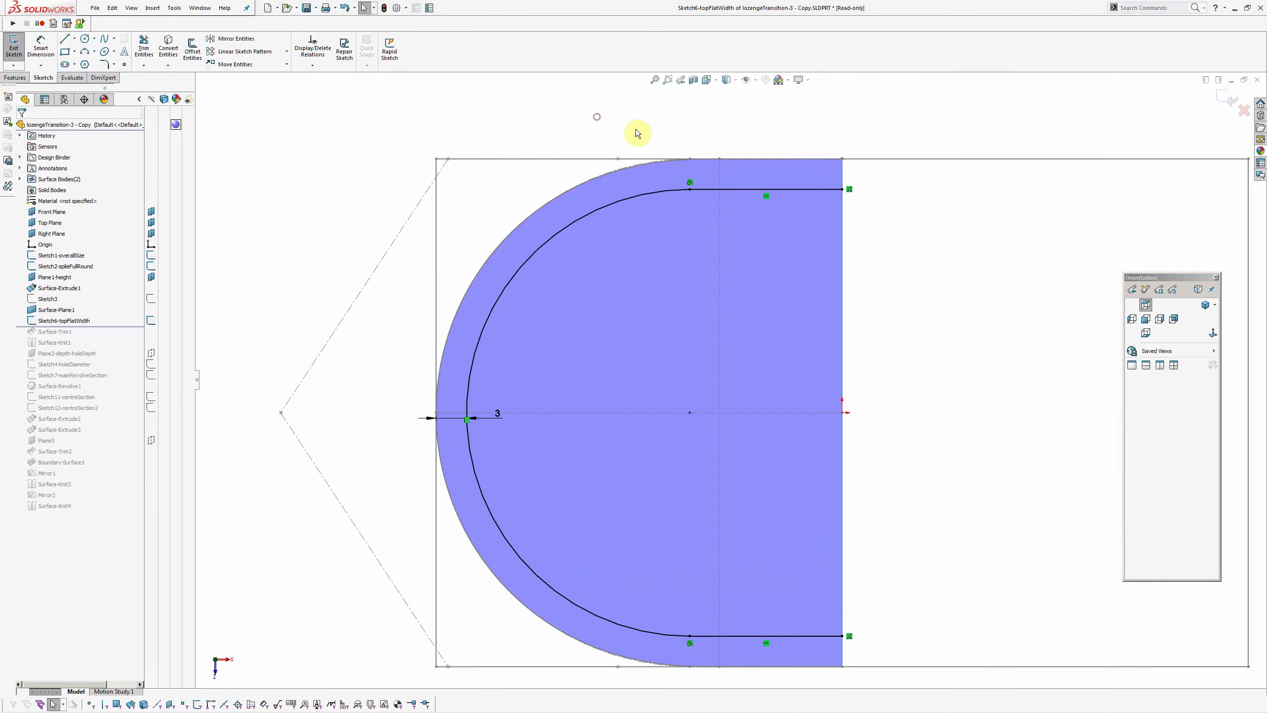
Examine the inner outline against the surface edge and check the relations of its arc.
scroll(671, 143, "down", 5)
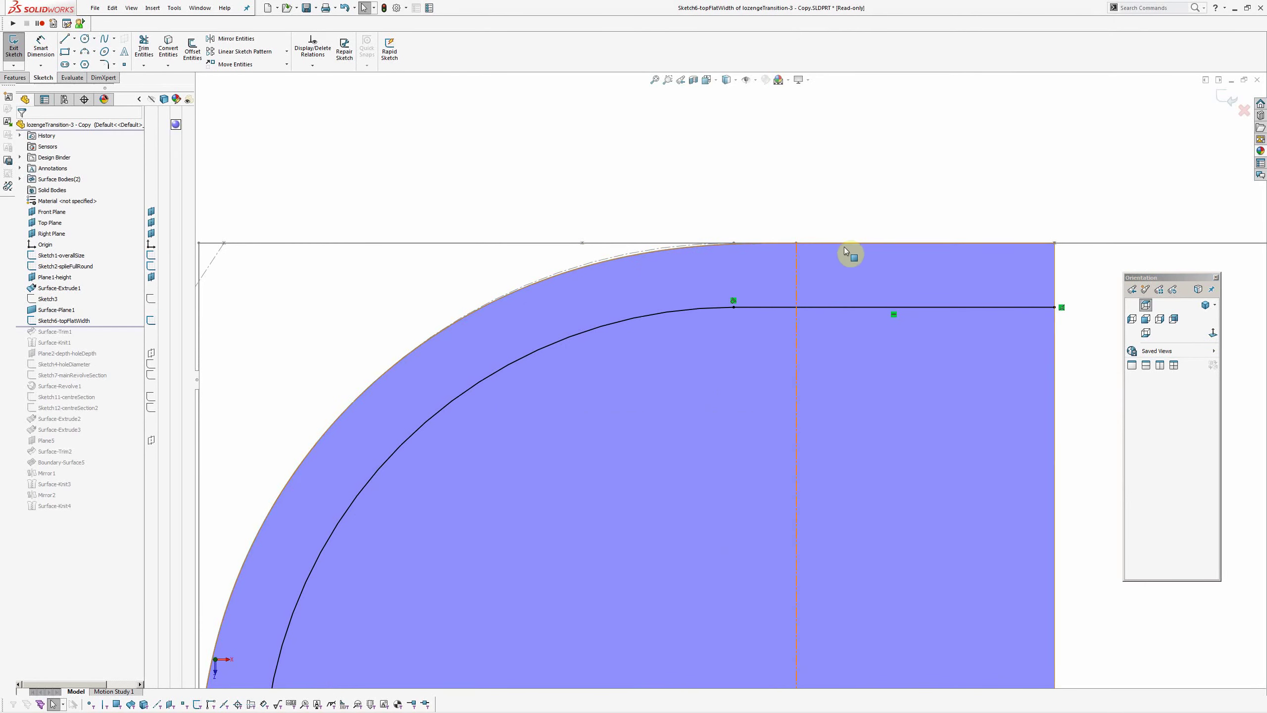
scroll(531, 303, "up", 5)
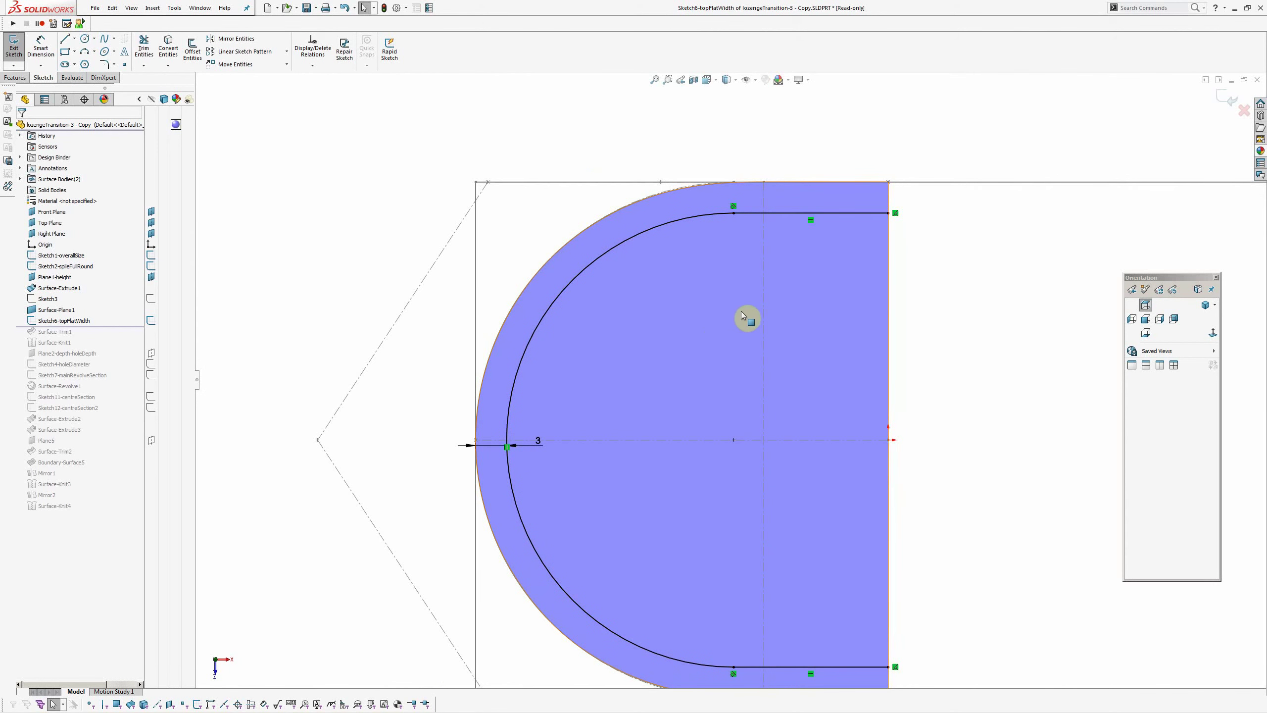
left_click(687, 218)
scroll(710, 429, "up", 1)
middle_click_drag(815, 516, 780, 509, "ctrl")
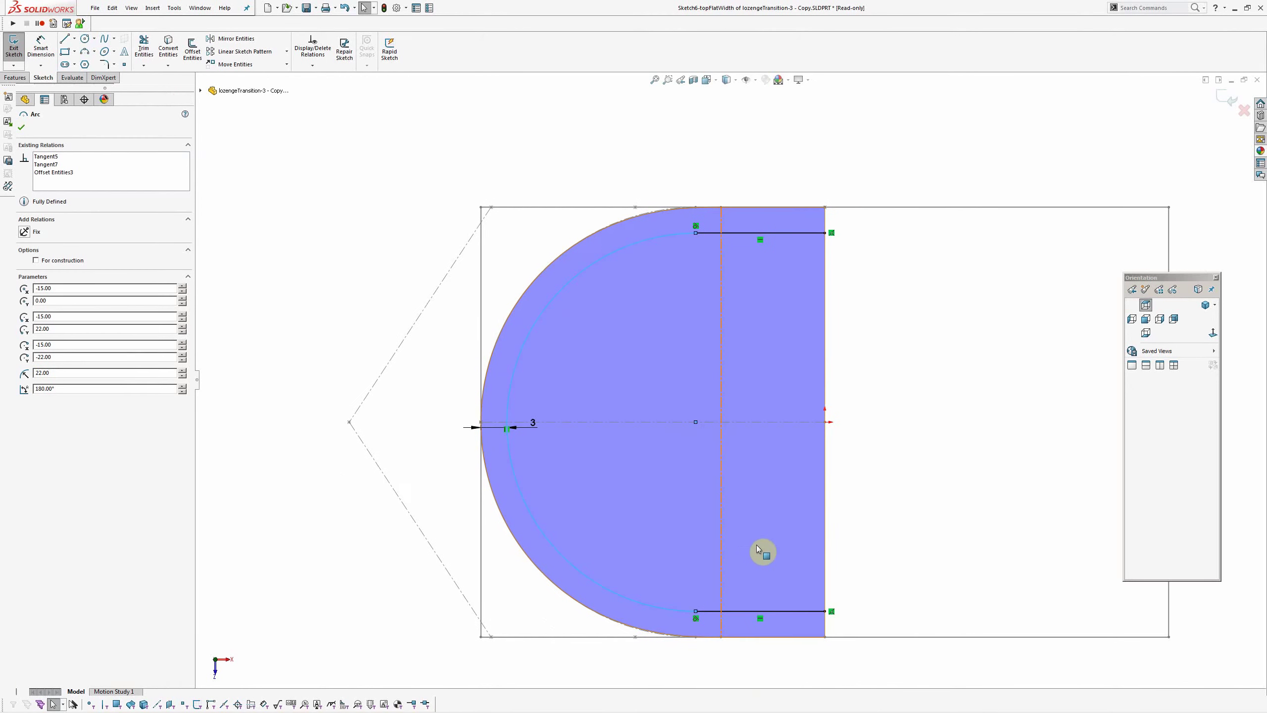
Compare the inner arc with the construction arc of the full-round sketch near their upper tangent points.
scroll(691, 257, "down", 5)
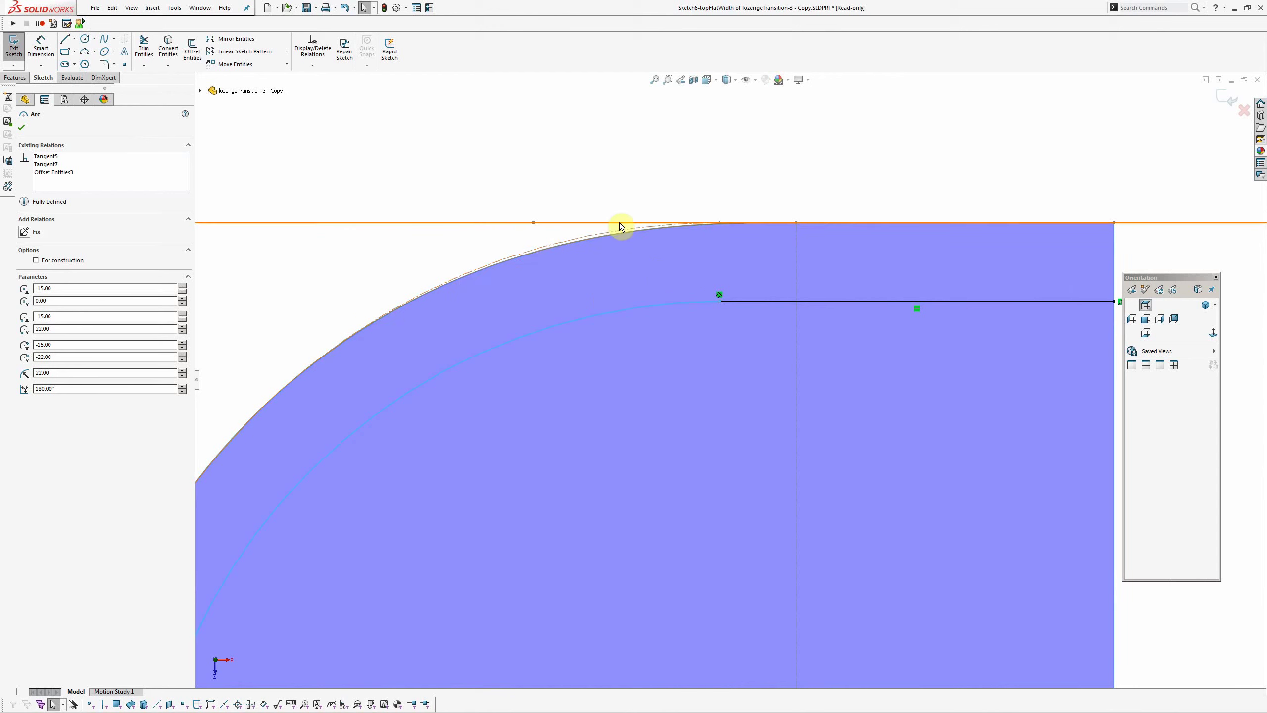
left_click(605, 233)
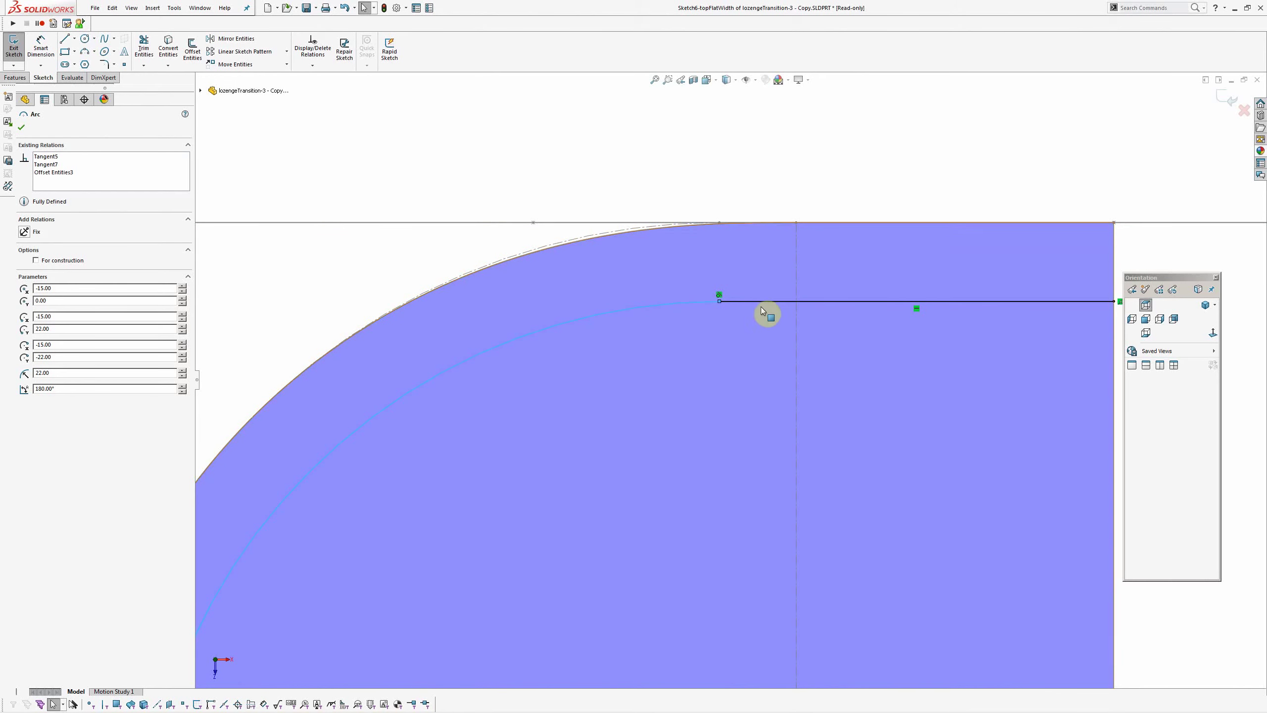
left_click(590, 233)
left_click(606, 311, "ctrl")
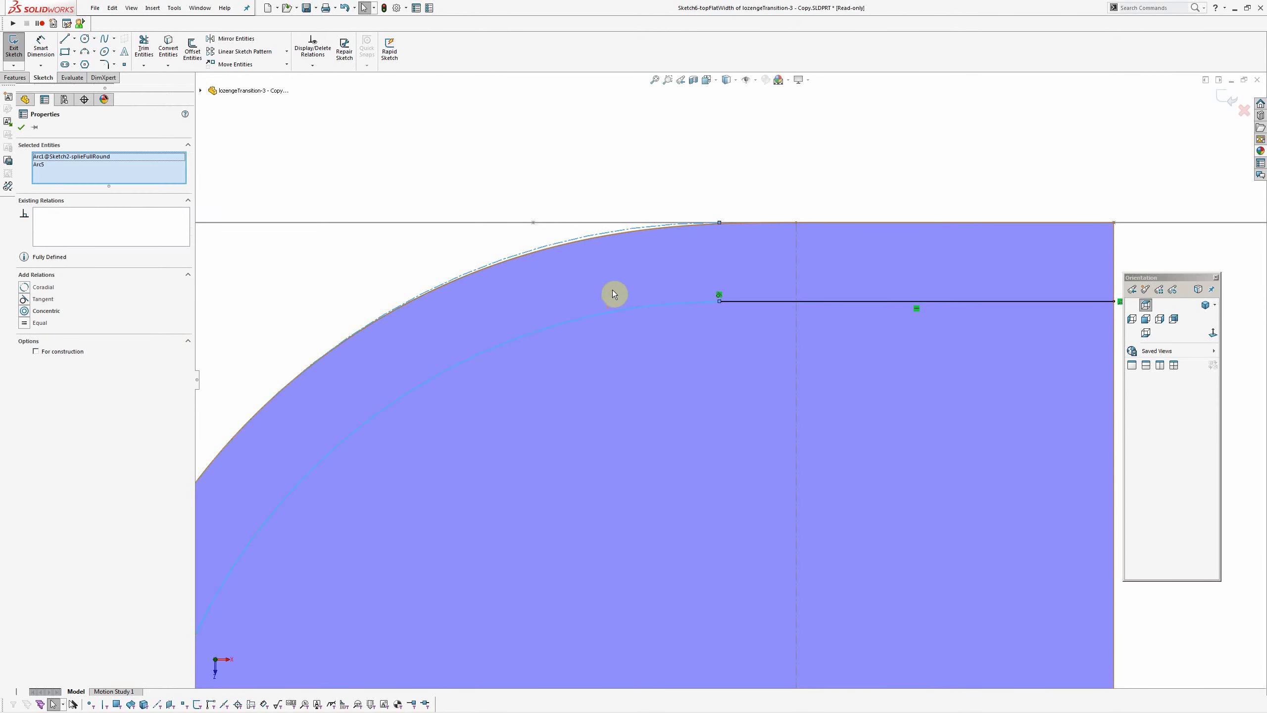
scroll(583, 267, "down", 2)
left_click(546, 217)
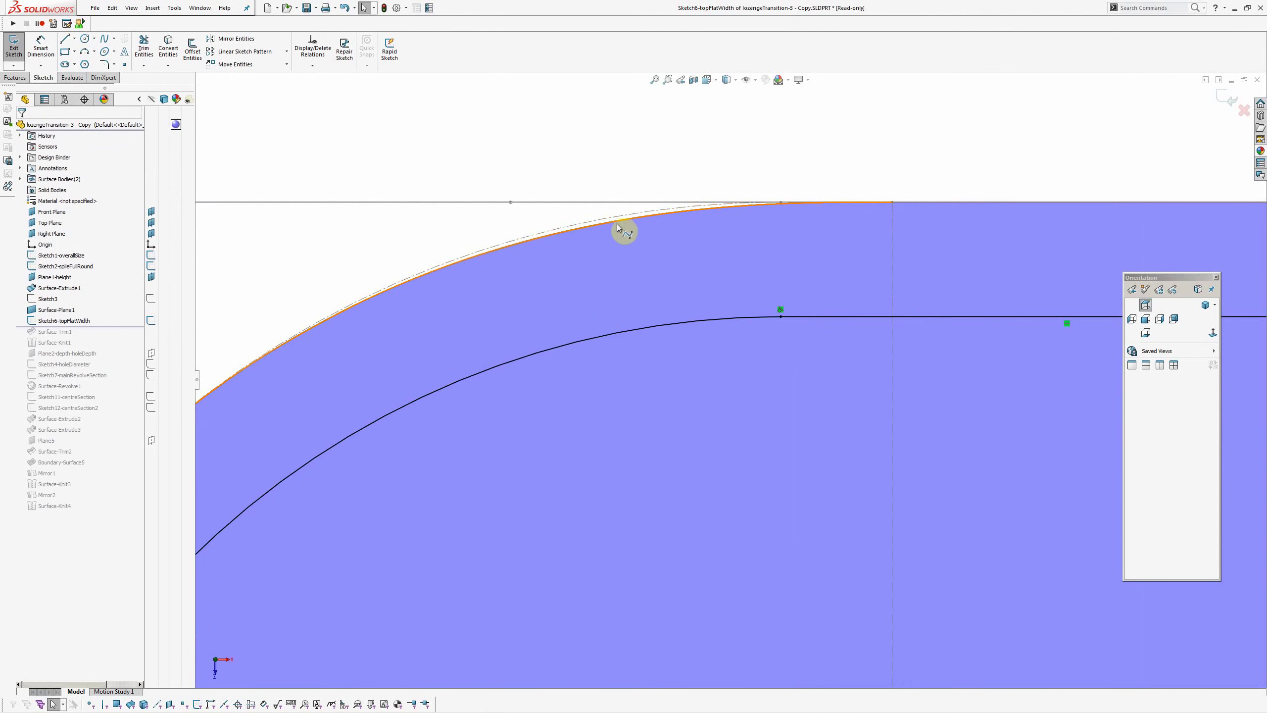
Exit the sketch and roll the history forward to include Surface-Trim1, with the trimmed rim seen at an angle.
scroll(730, 379, "up", 3)
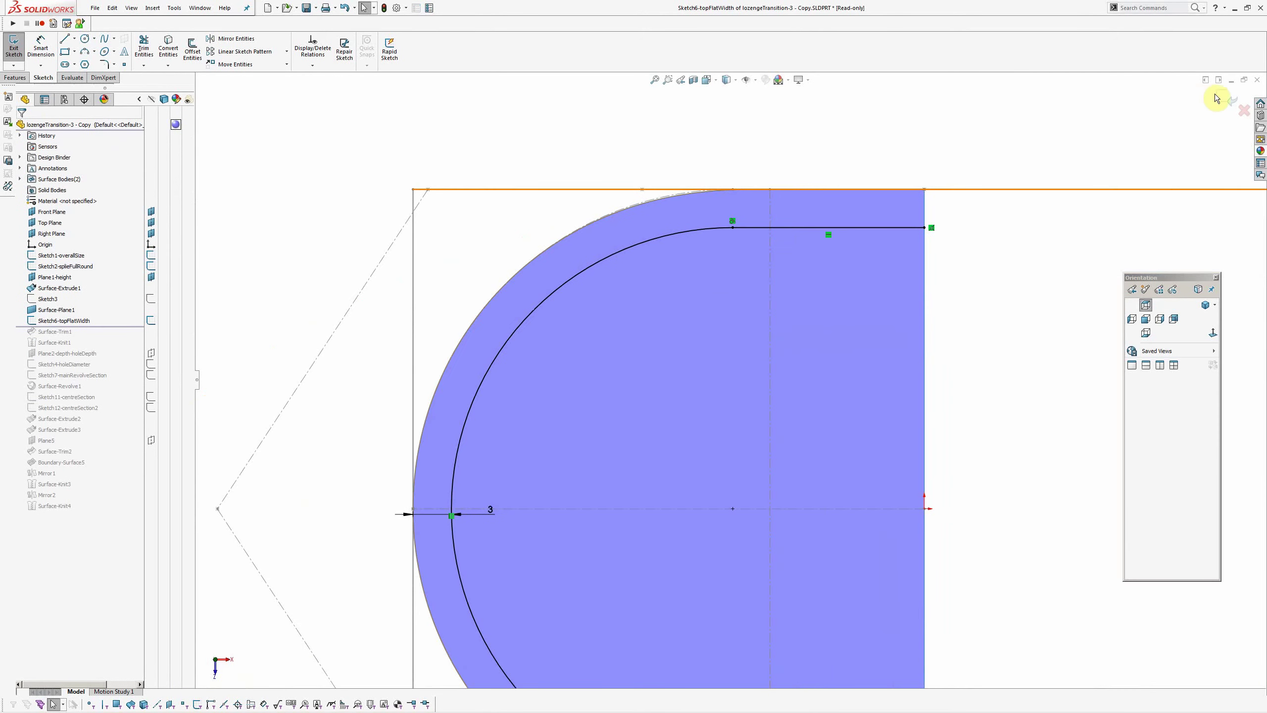
left_click(1223, 101)
scroll(728, 289, "up", 2)
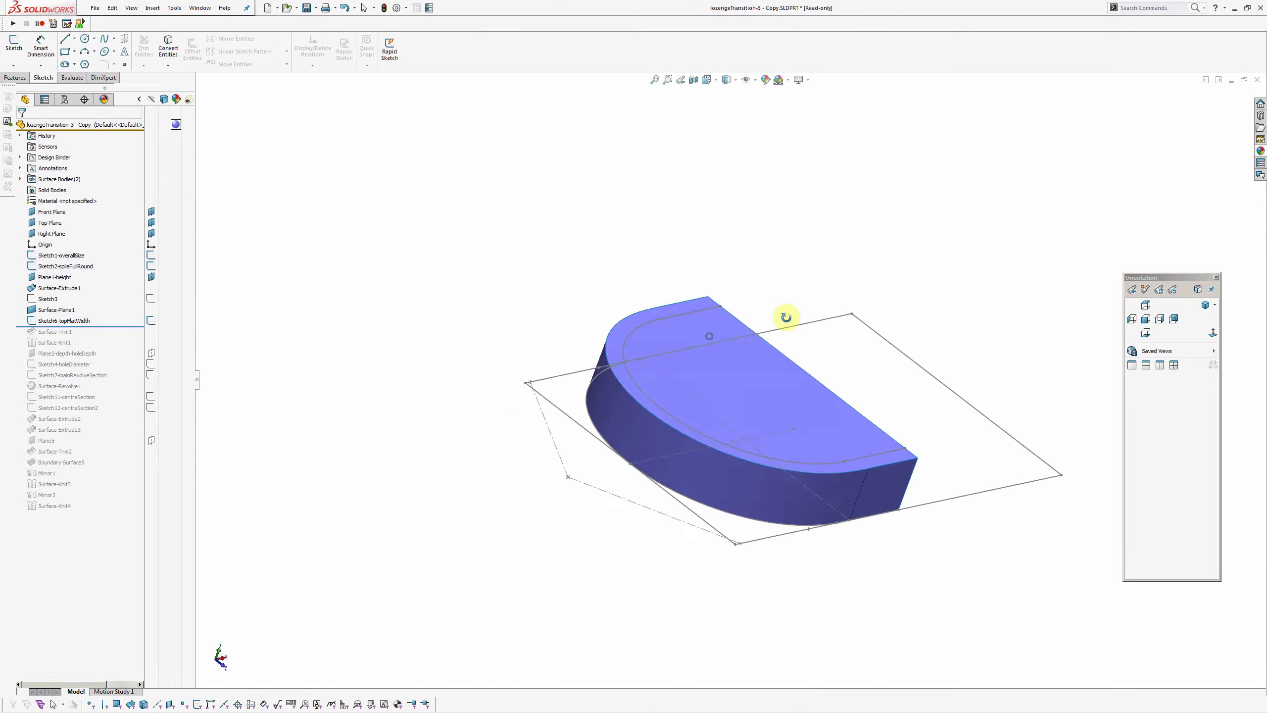
left_click_drag(118, 329, 120, 338)
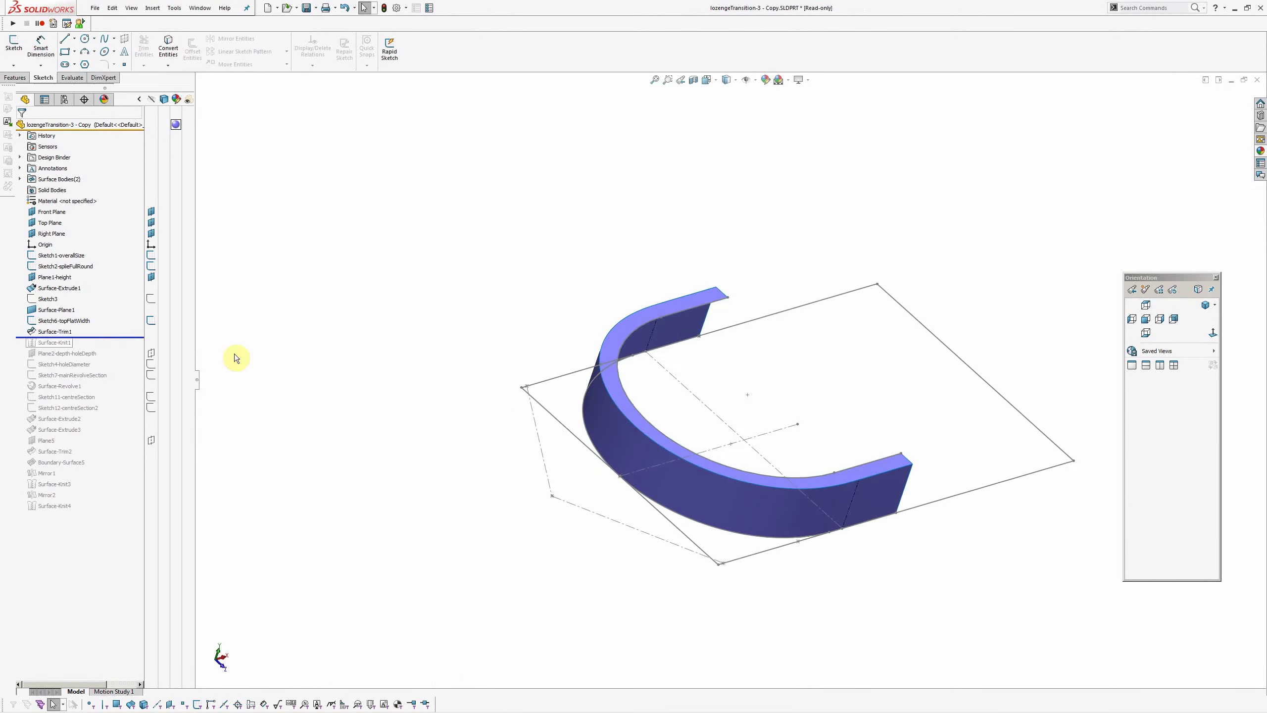
middle_click_drag(574, 409, 594, 362)
scroll(594, 361, "down", 3)
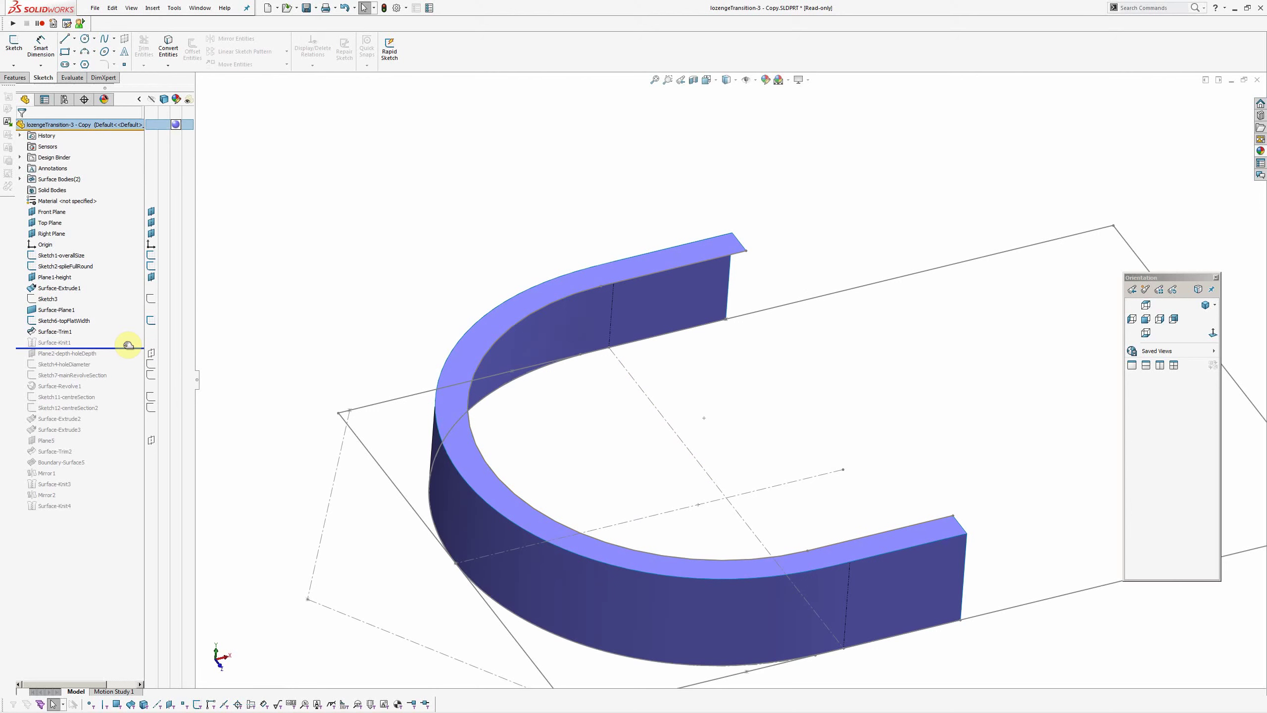
Roll the history forward through Surface-Knit1 and Plane2-depth-holeDepth, and select the plane.
left_click_drag(128, 345, 128, 347)
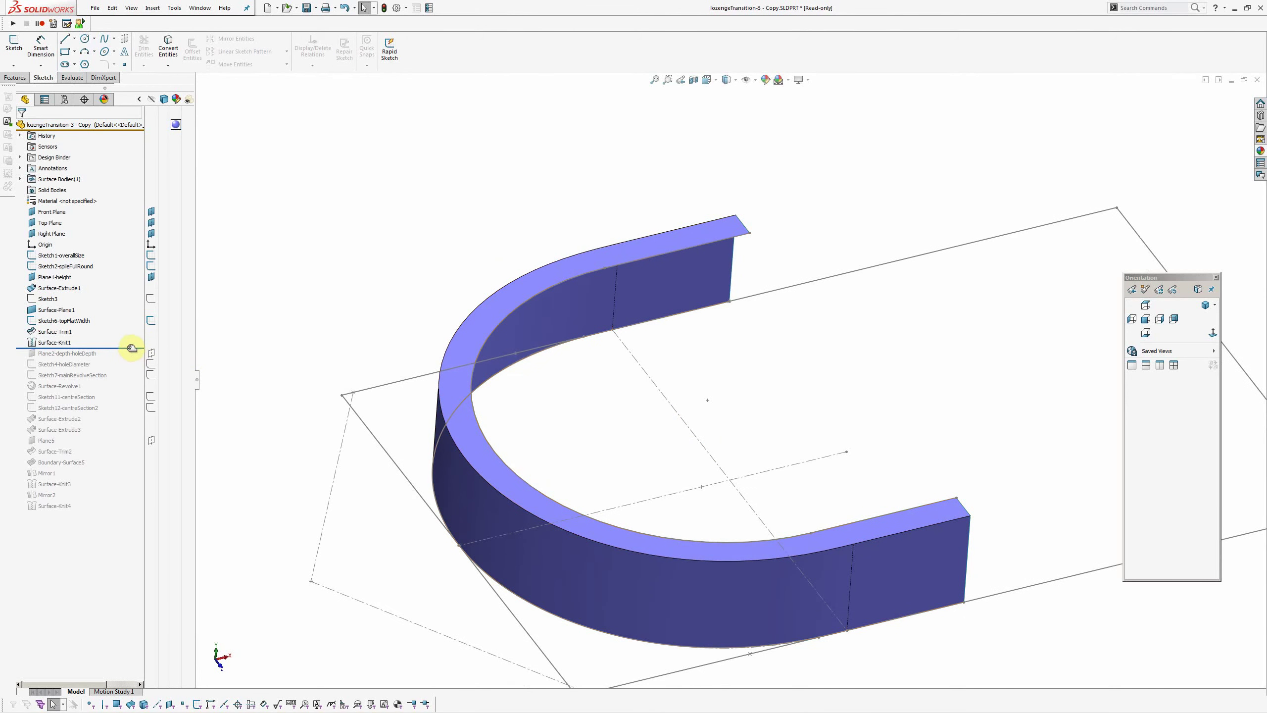
left_click_drag(131, 347, 129, 354)
middle_click_drag(449, 404, 444, 333)
left_click(63, 354)
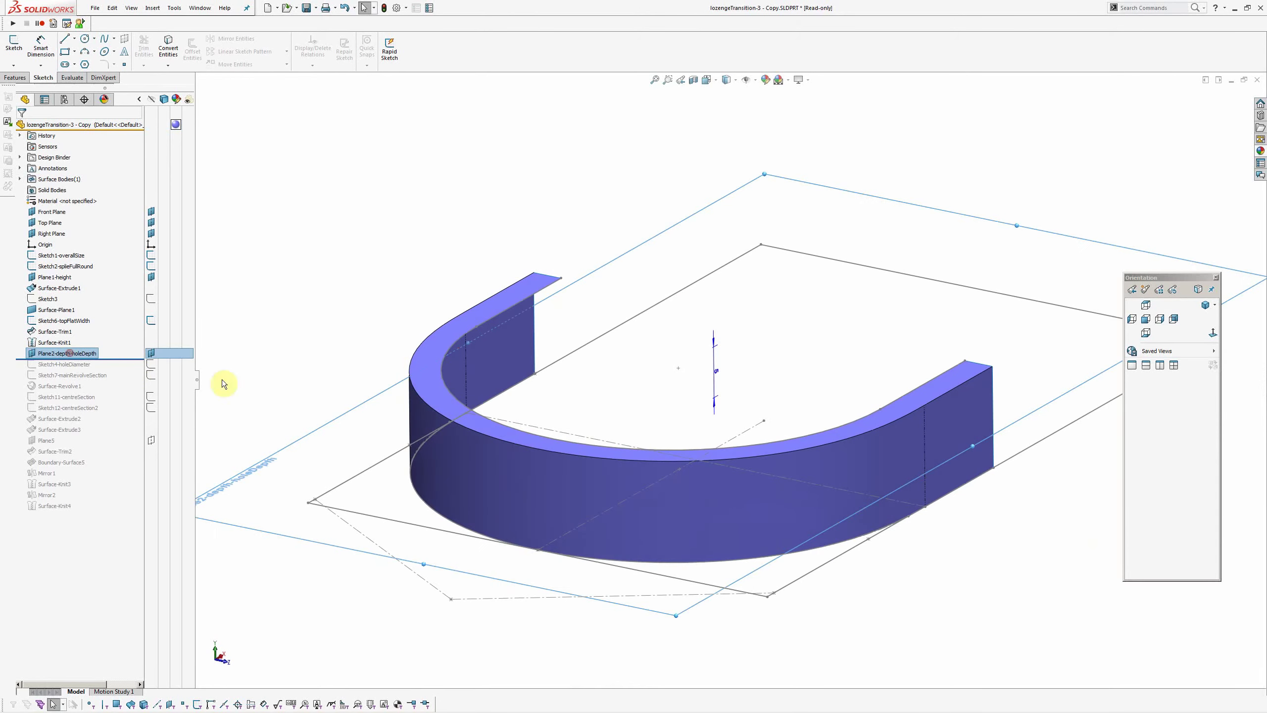
Examine from the side how the hole depth plane is offset from Plane1-height.
middle_click_drag(650, 410, 679, 332)
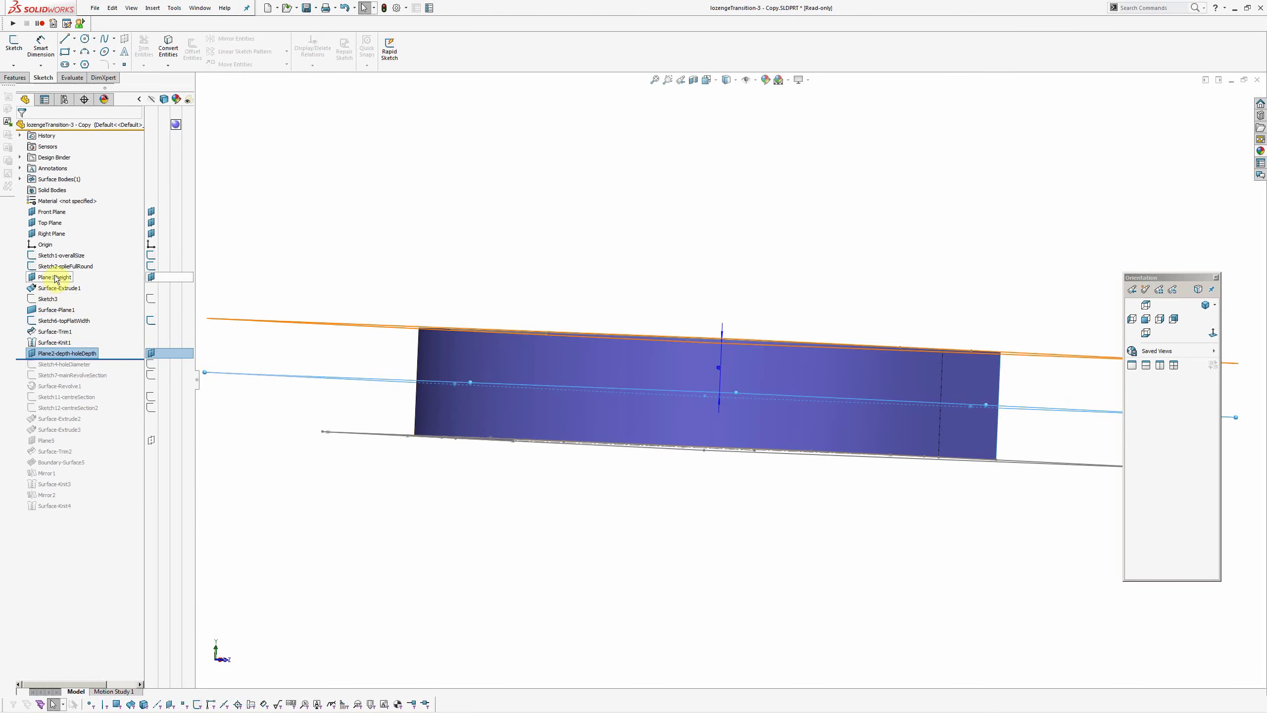
left_click(482, 257)
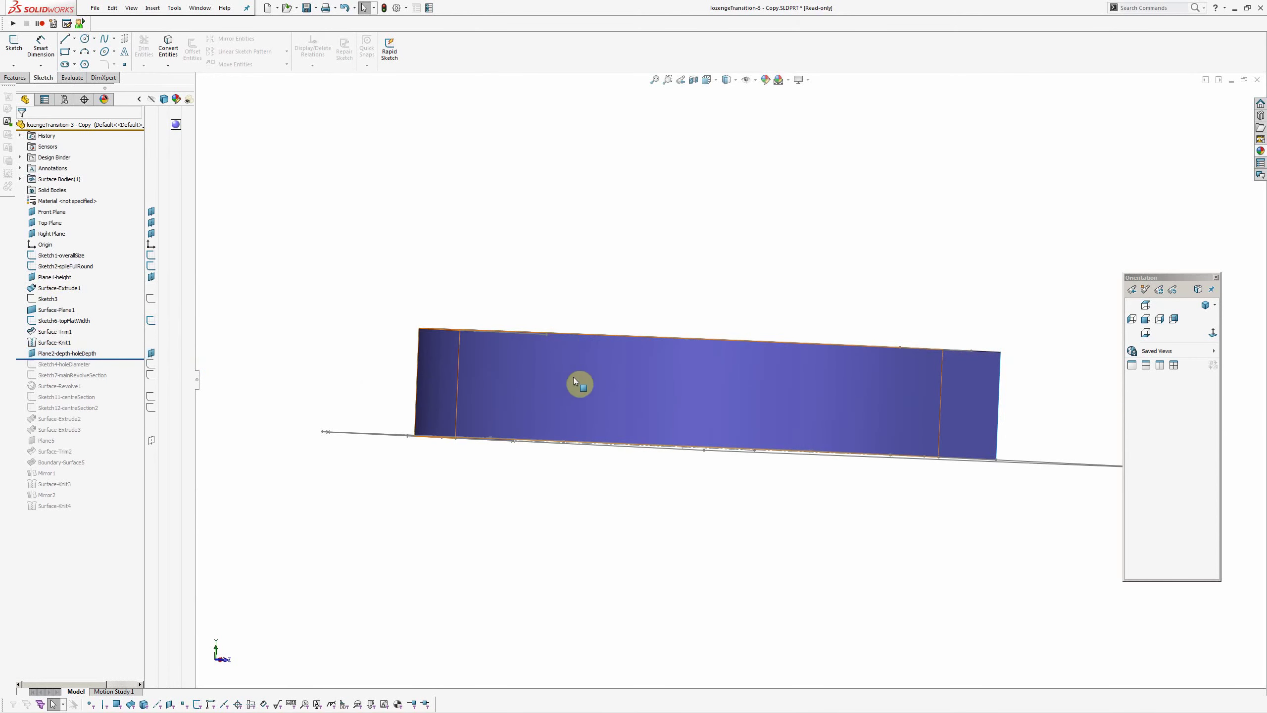
middle_click_drag(628, 393, 628, 324)
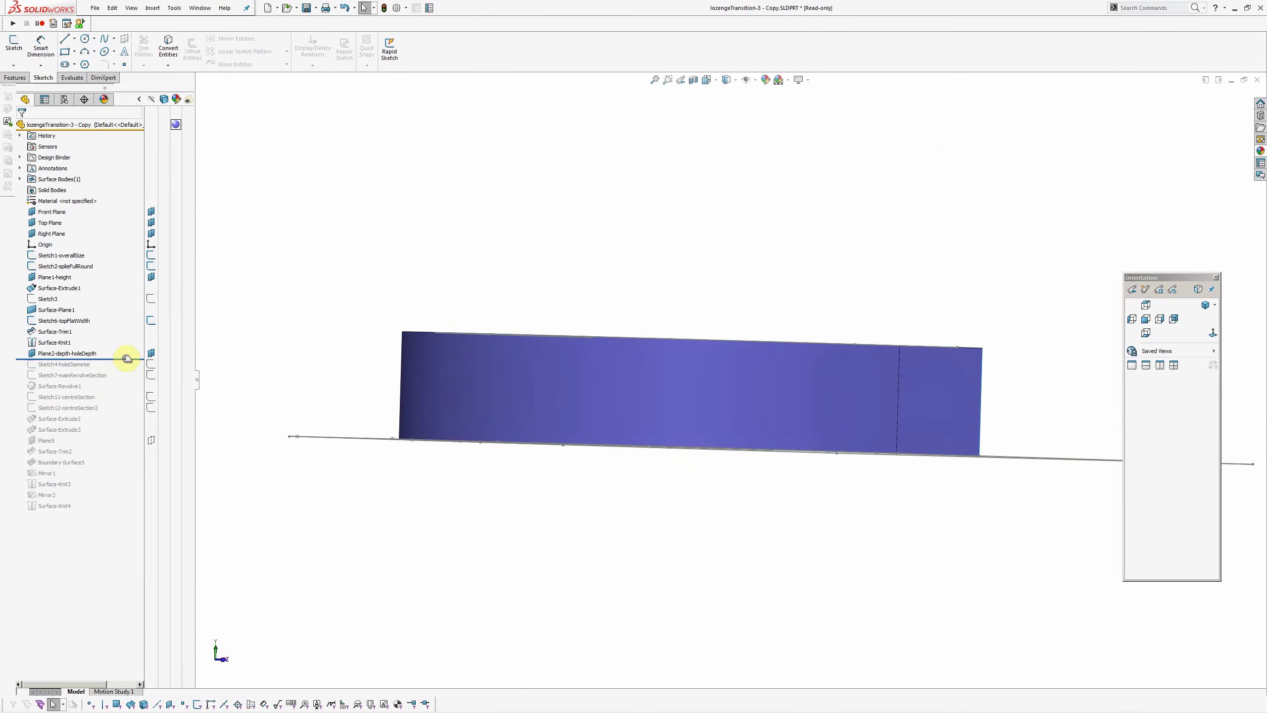
Roll the history forward to include Sketch4-holeDiameter and examine its two circles and the diameter dimension.
left_click_drag(127, 370, 127, 369)
mouse_move(425, 396)
middle_mouse_down()
mouse_move(543, 377)
mouse_move(475, 456)
mouse_move(492, 598)
mouse_move(481, 671)
middle_mouse_up()
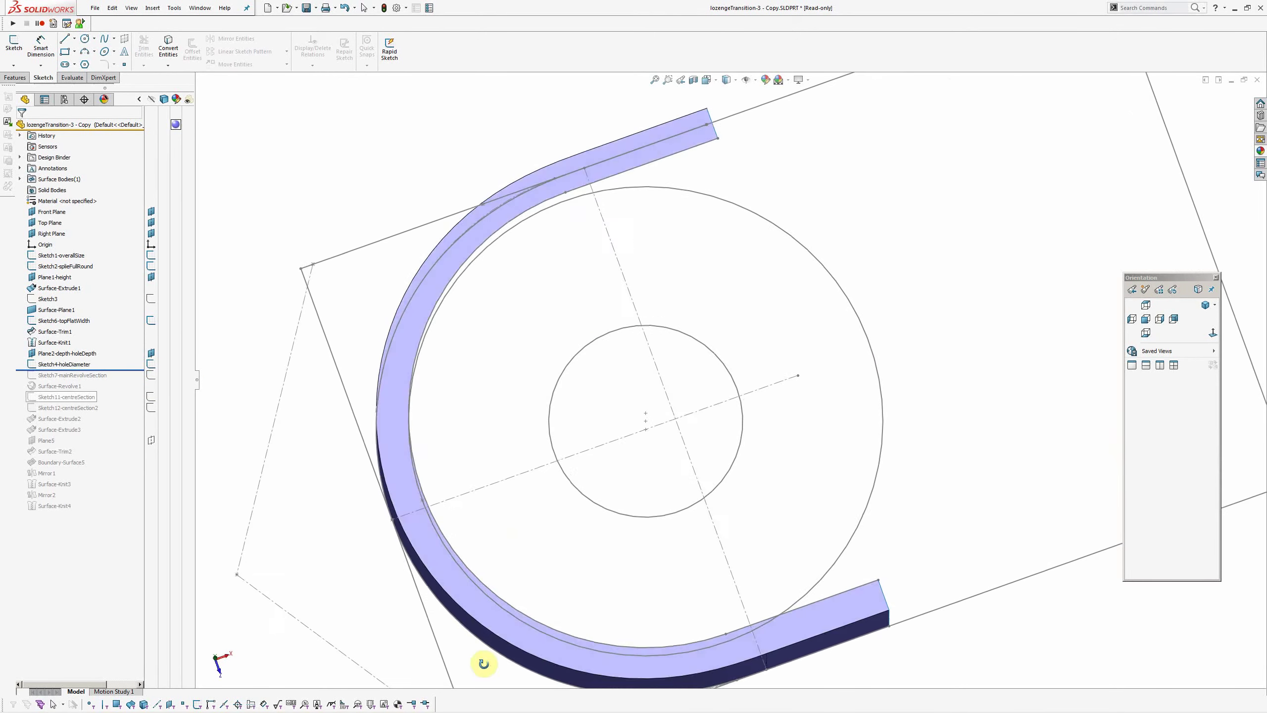
left_click(76, 364)
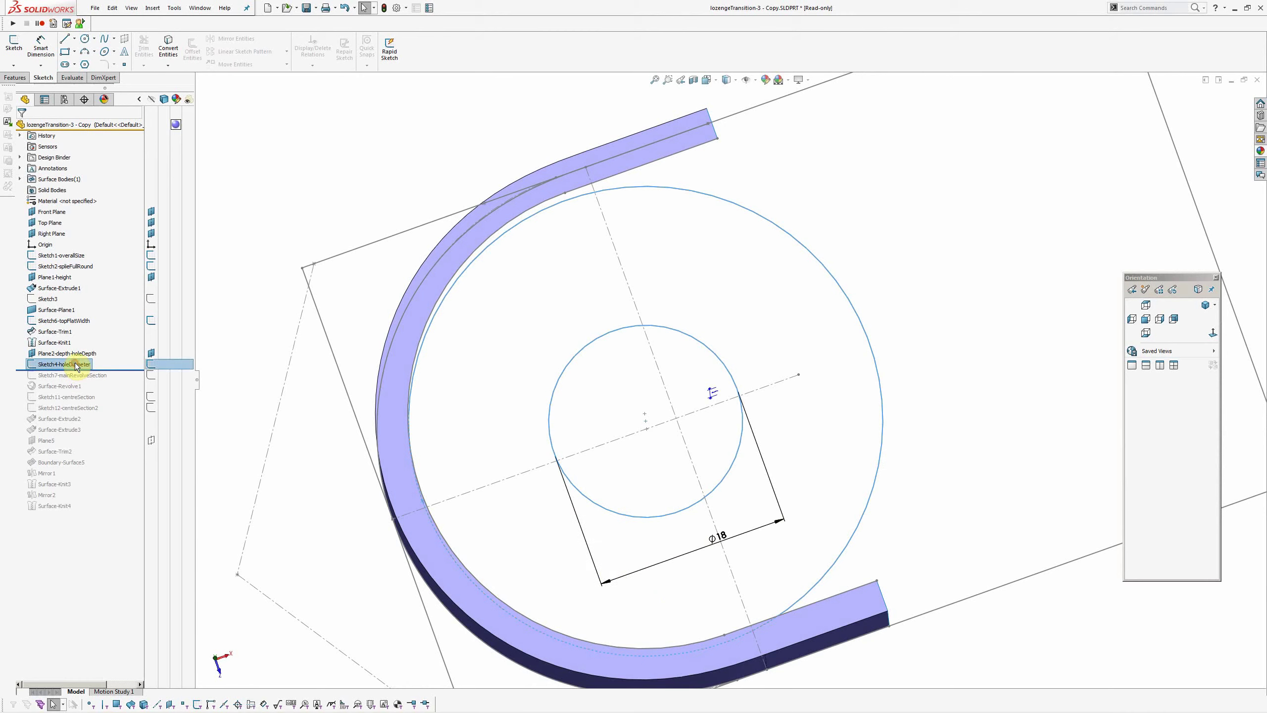
left_click(699, 593)
middle_click_drag(699, 593, 701, 422)
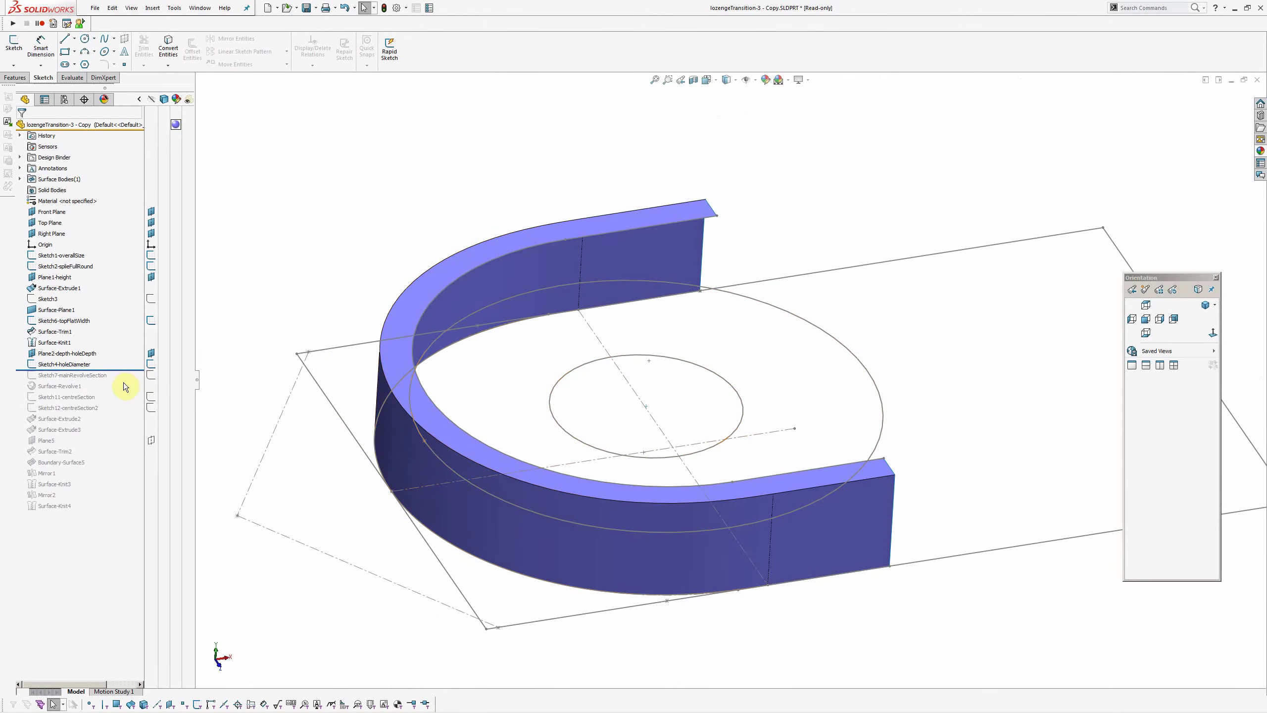
Roll the history forward to include Sketch7-mainRevolveSection and open that sketch for editing.
mouse_move(559, 394)
middle_mouse_down()
mouse_move(574, 419)
mouse_move(557, 470)
mouse_move(577, 394)
mouse_move(597, 427)
middle_mouse_up()
left_click(83, 375)
left_click(74, 365)
left_click(72, 375)
left_click(83, 345)
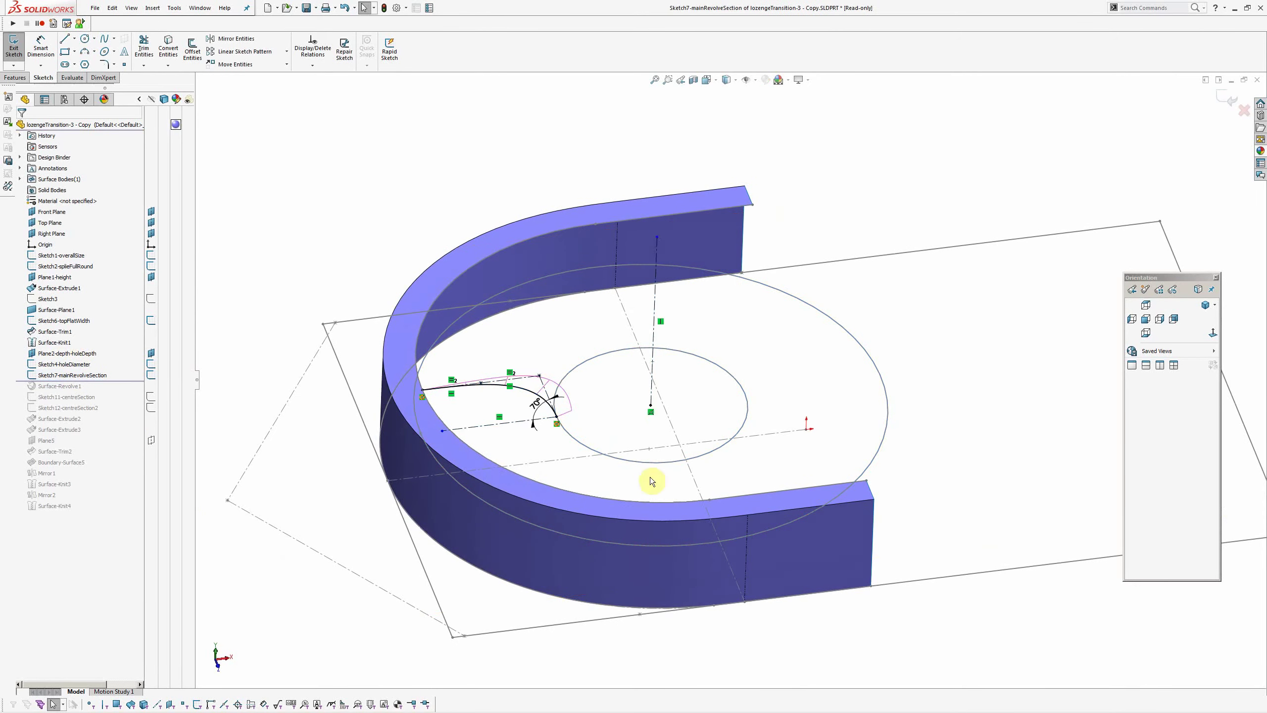
Examine the revolve section's style spline, its control polygon, curvature comb and curve properties.
mouse_move(691, 444)
middle_mouse_down()
mouse_move(694, 409)
mouse_move(663, 436)
middle_mouse_up()
scroll(549, 367, "down", 4)
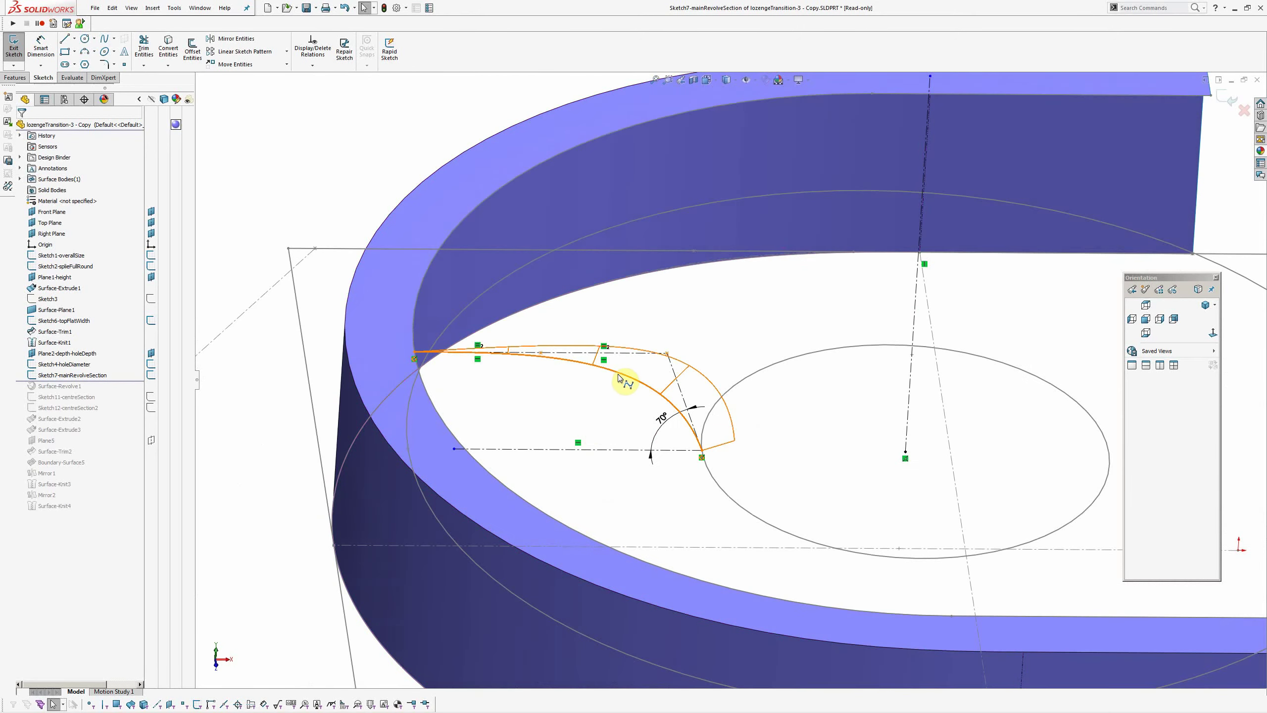
left_click(619, 375)
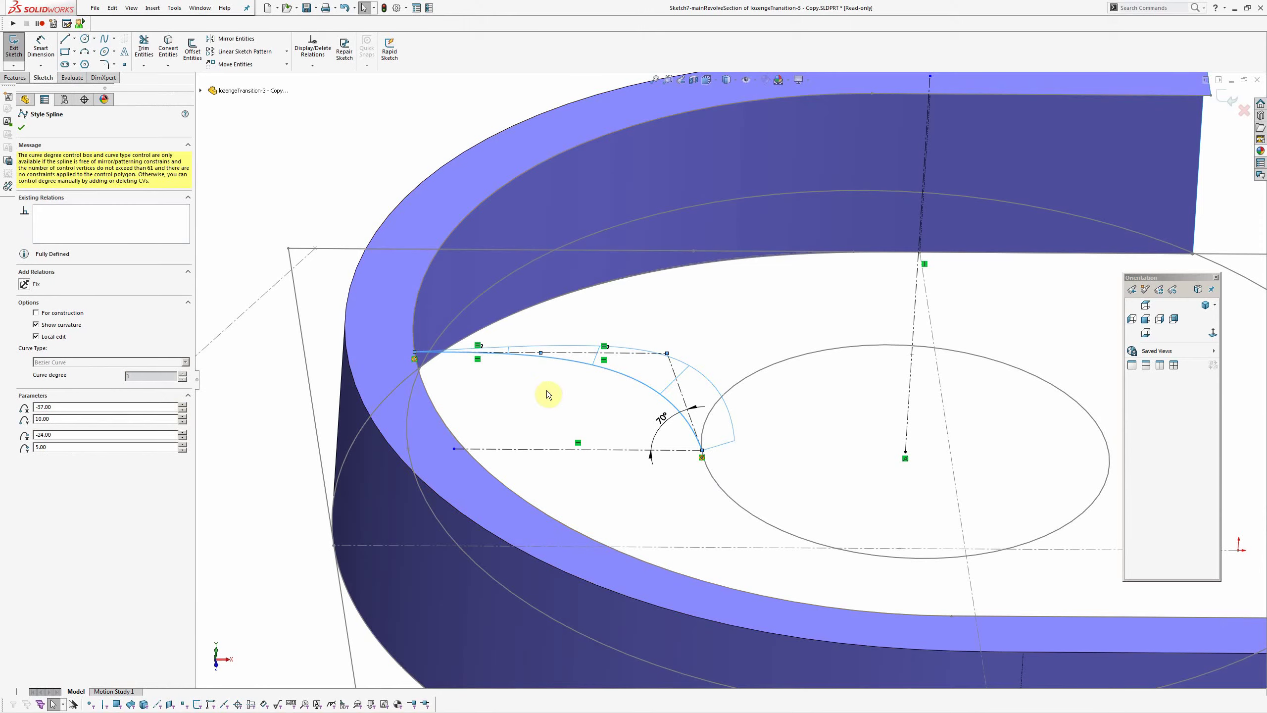
mouse_move(552, 396)
middle_mouse_down("ctrl")
mouse_move(596, 423)
mouse_move(639, 404)
mouse_move(656, 453)
mouse_move(618, 432)
mouse_move(645, 405)
mouse_move(577, 425)
middle_mouse_up("ctrl")
left_click(612, 414)
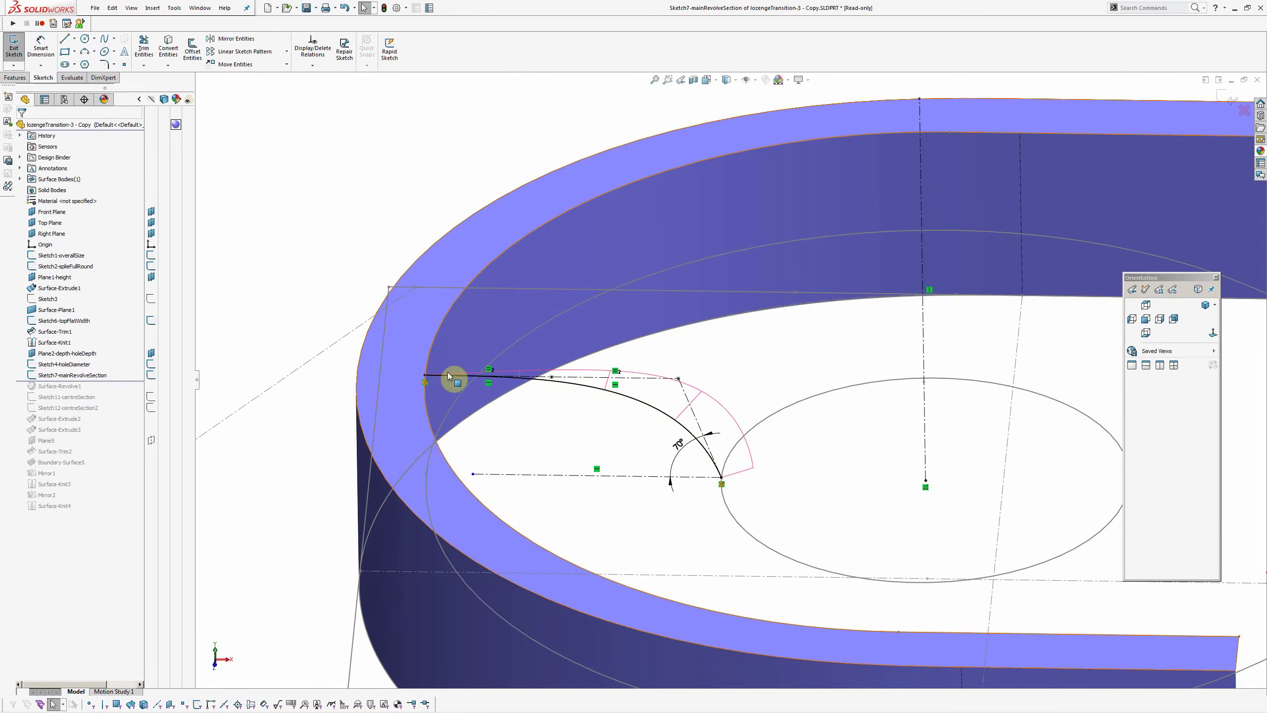
Check the relation that ties the spline's lower endpoint to the hole circle.
middle_click_drag(680, 529, 689, 514, "ctrl")
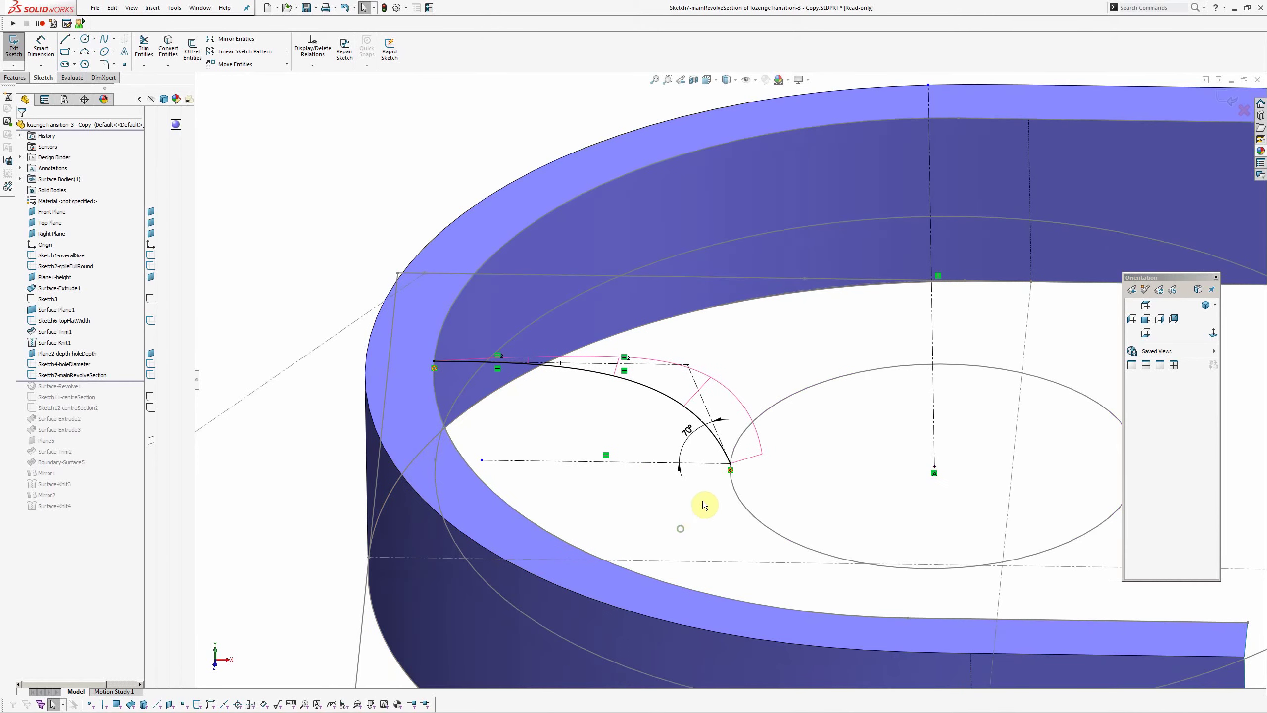
left_click(730, 465)
left_click(56, 166)
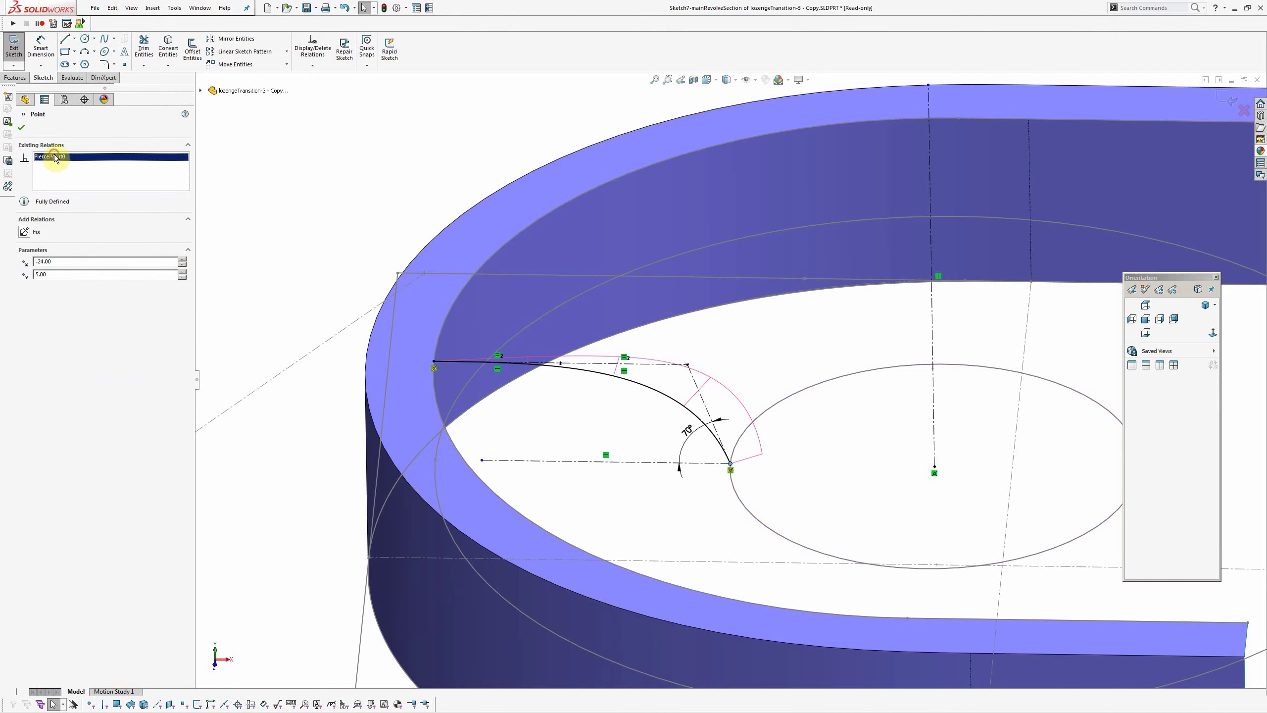
Examine the revolve section's spline from the front and check its style spline properties and control polygon.
left_click(685, 512)
middle_click_drag(660, 510, 688, 516, "ctrl")
middle_click_drag(580, 429, 585, 440)
left_click(633, 458)
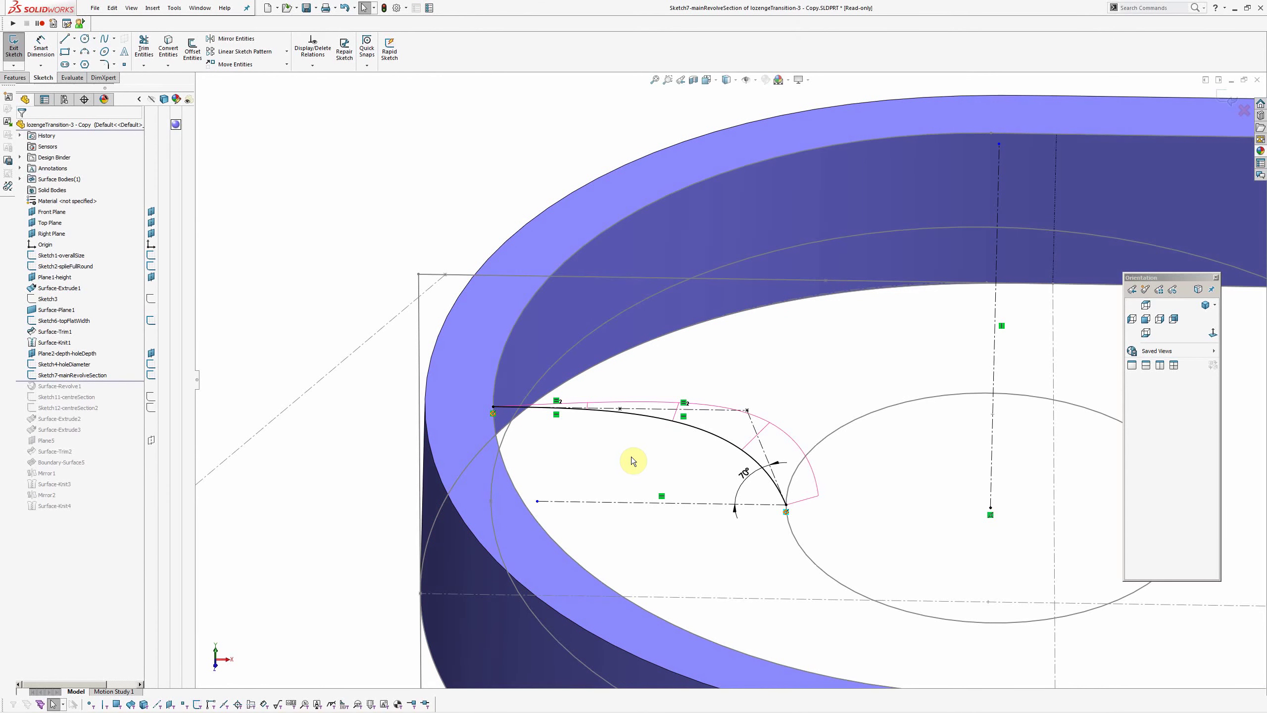
scroll(617, 451, "down", 2)
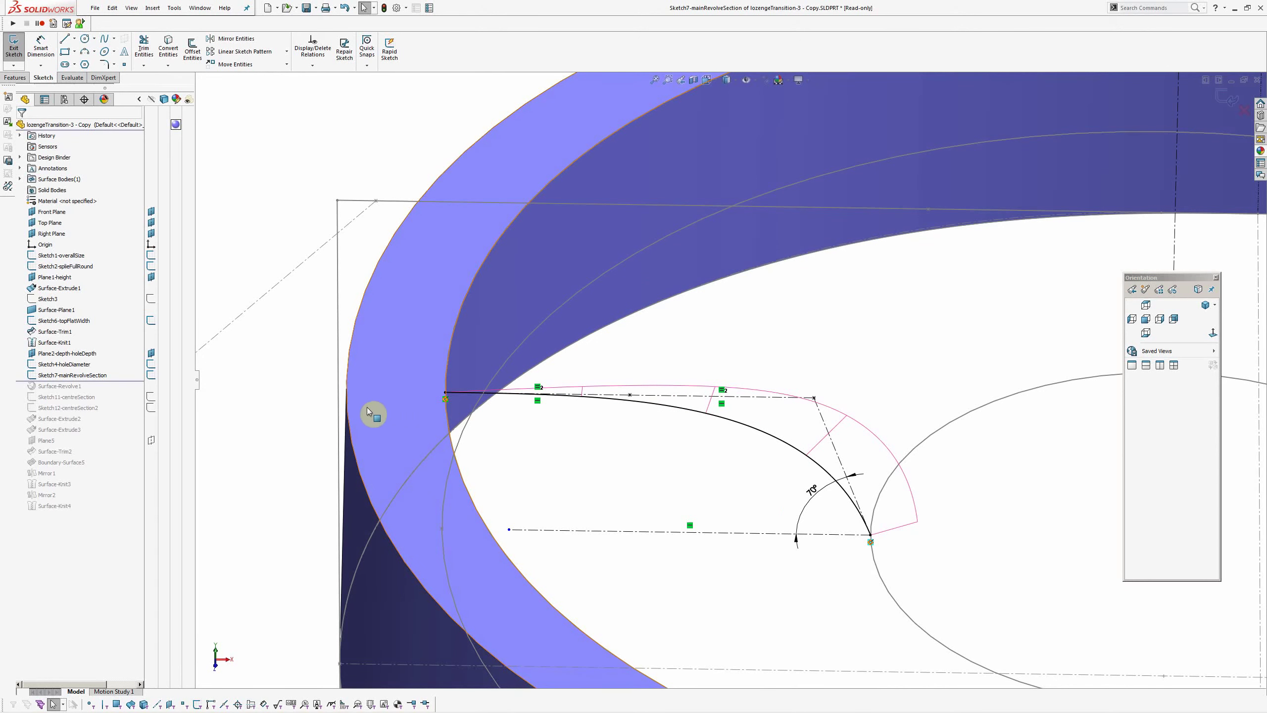
left_click(1146, 318)
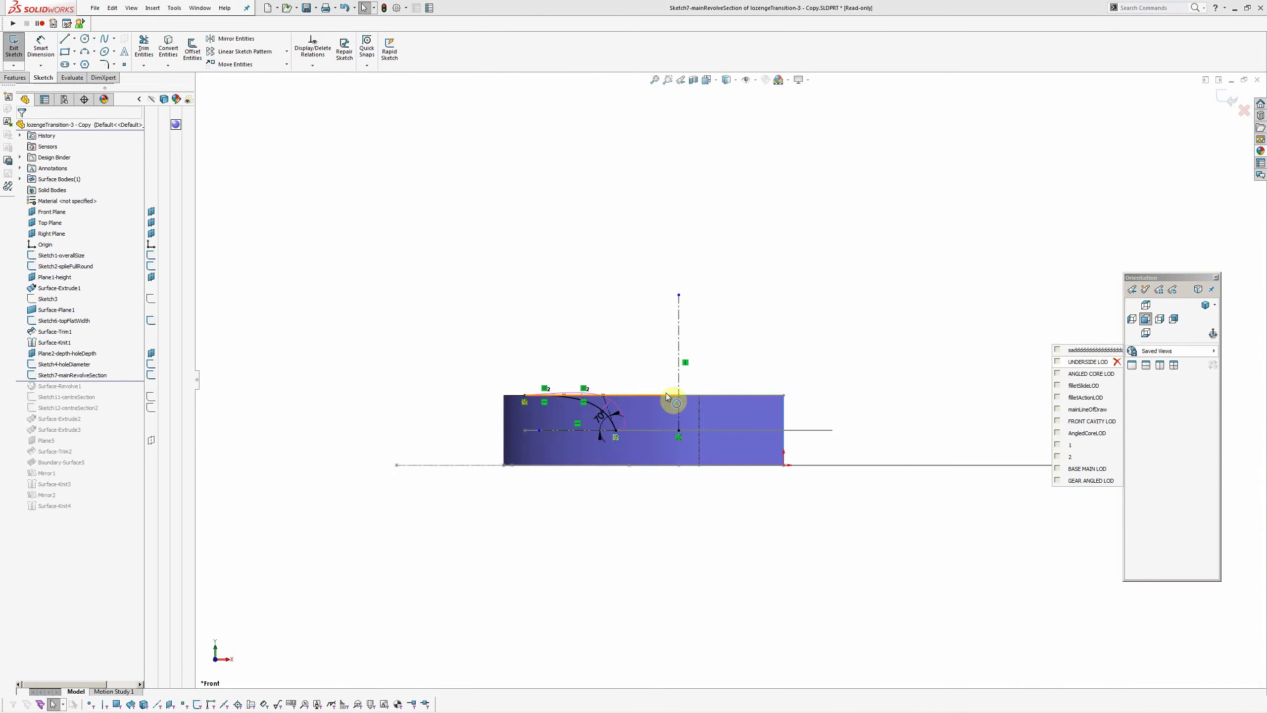
scroll(577, 415, "down", 5)
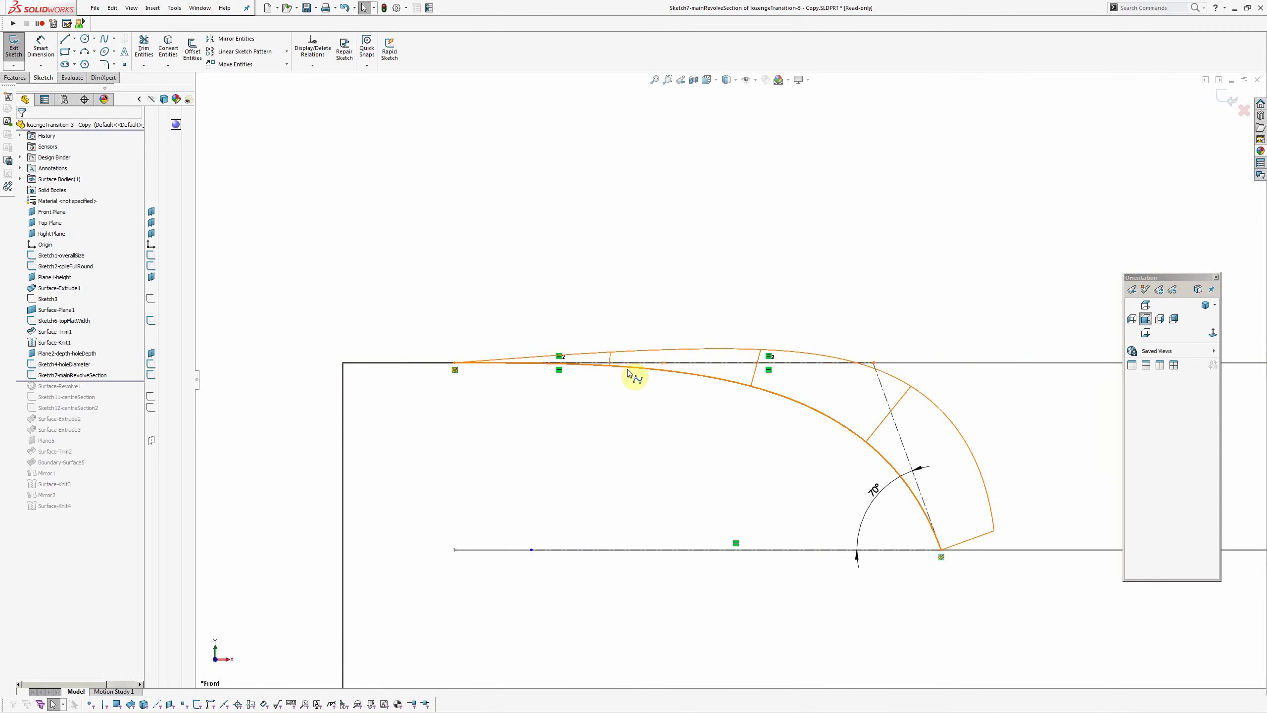
left_click(628, 371)
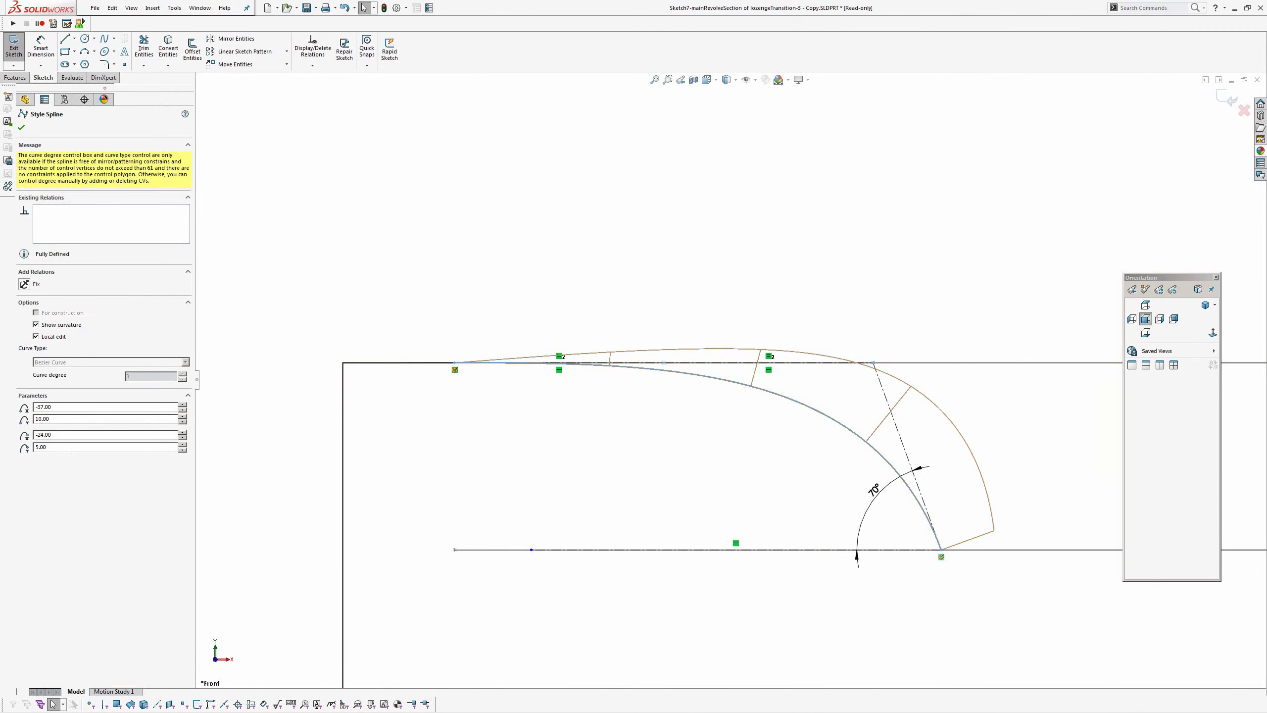
left_click(487, 278)
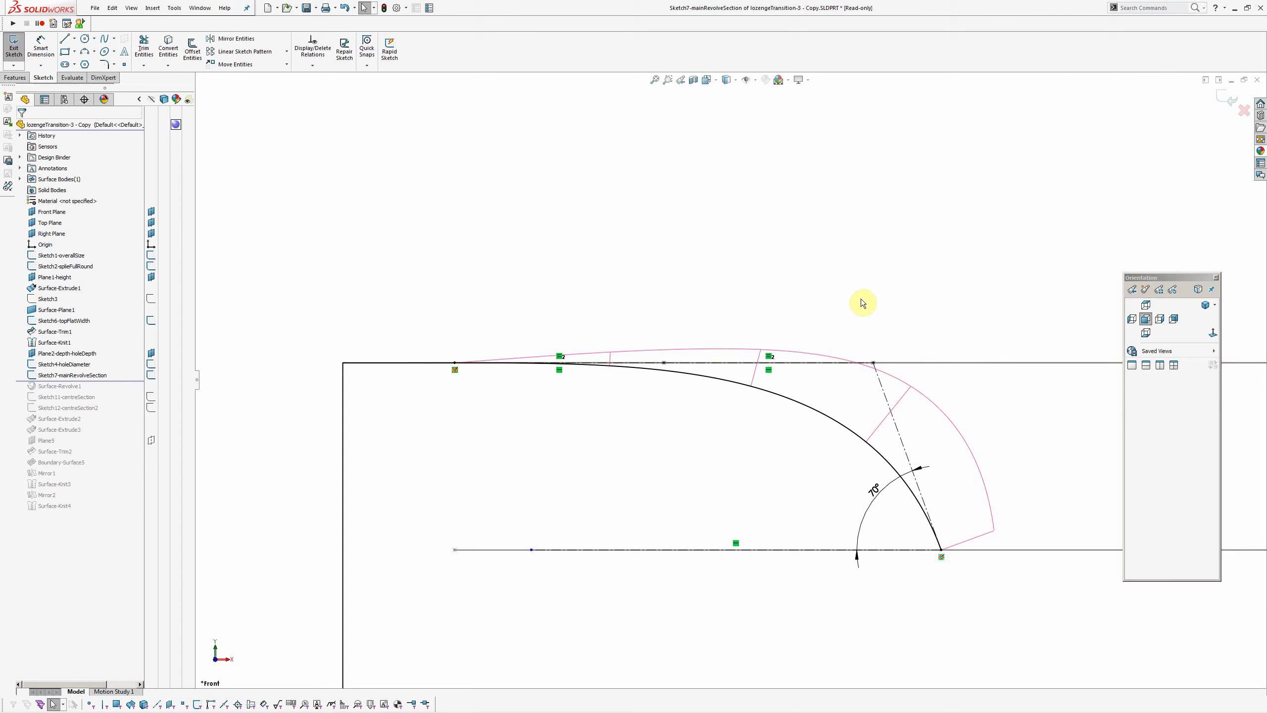
Inspect the section spline's position against the inner wall and identify the feature that forms that wall.
middle_click_drag(830, 355, 802, 288, "ctrl")
scroll(802, 288, "up", 1)
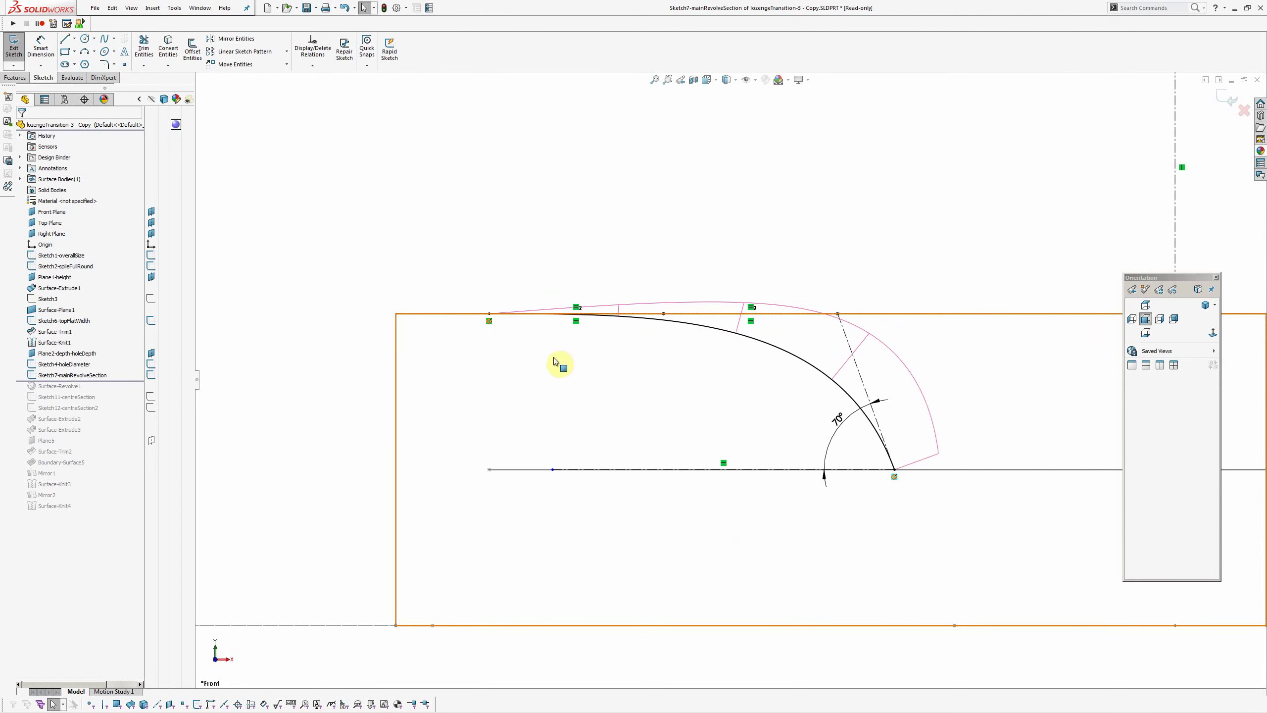
mouse_move(529, 320)
middle_mouse_down()
mouse_move(713, 381)
mouse_move(674, 455)
middle_mouse_up()
middle_click_drag(694, 234, 619, 368, "ctrl")
scroll(618, 362, "down", 2)
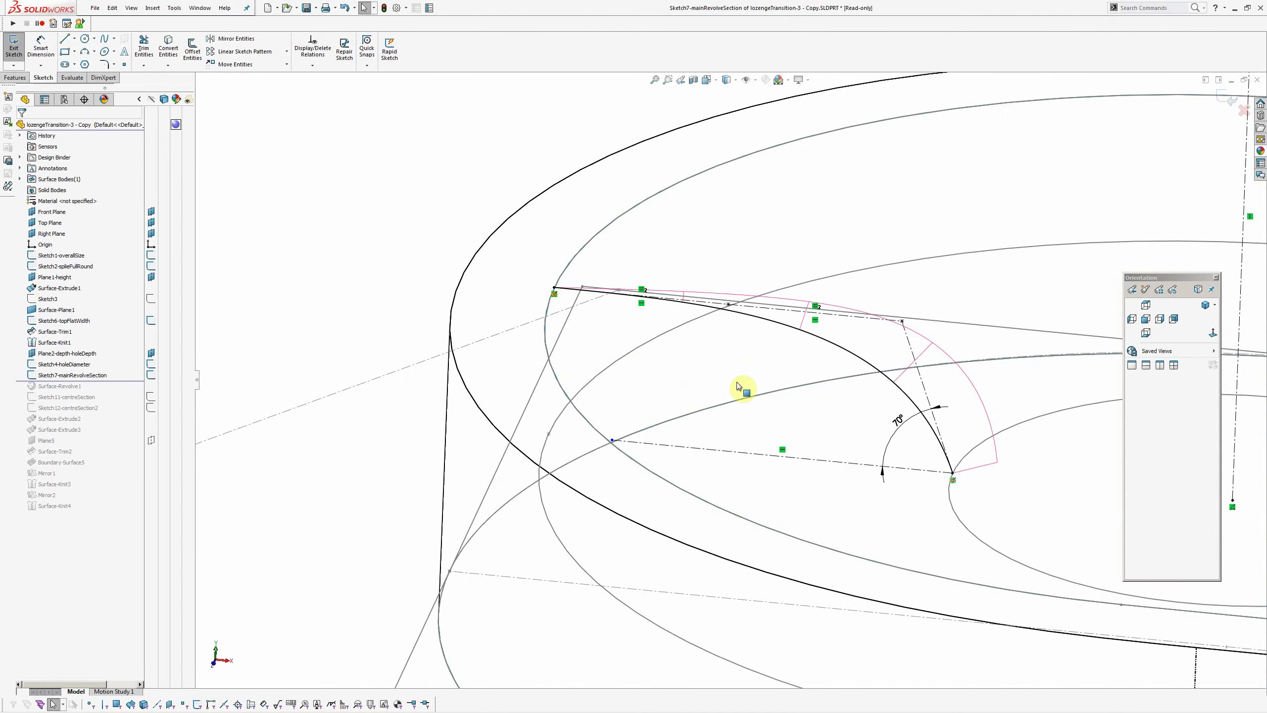
middle_click_drag(724, 384, 716, 368)
left_click(717, 367)
key("w")
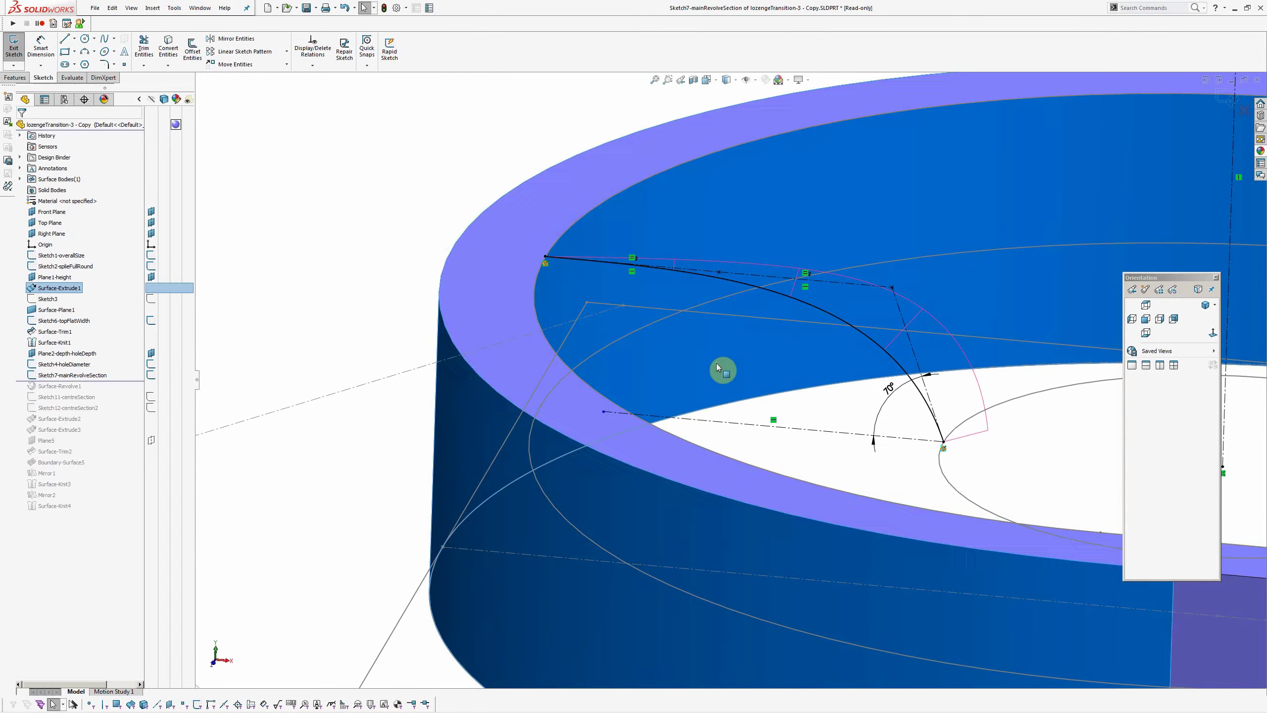
left_click(493, 181)
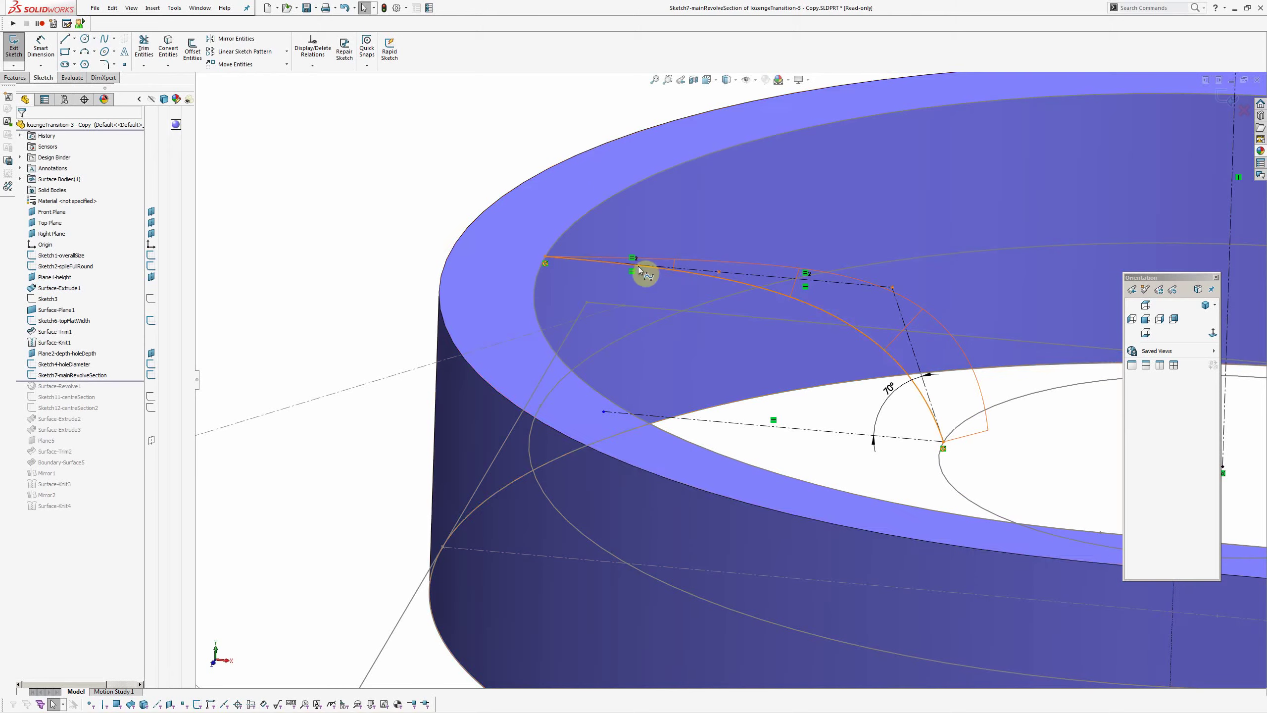
Examine where the spline meets the flat's inner edge and check the relation between its two upper control polygon lines.
scroll(555, 263, "down", 6)
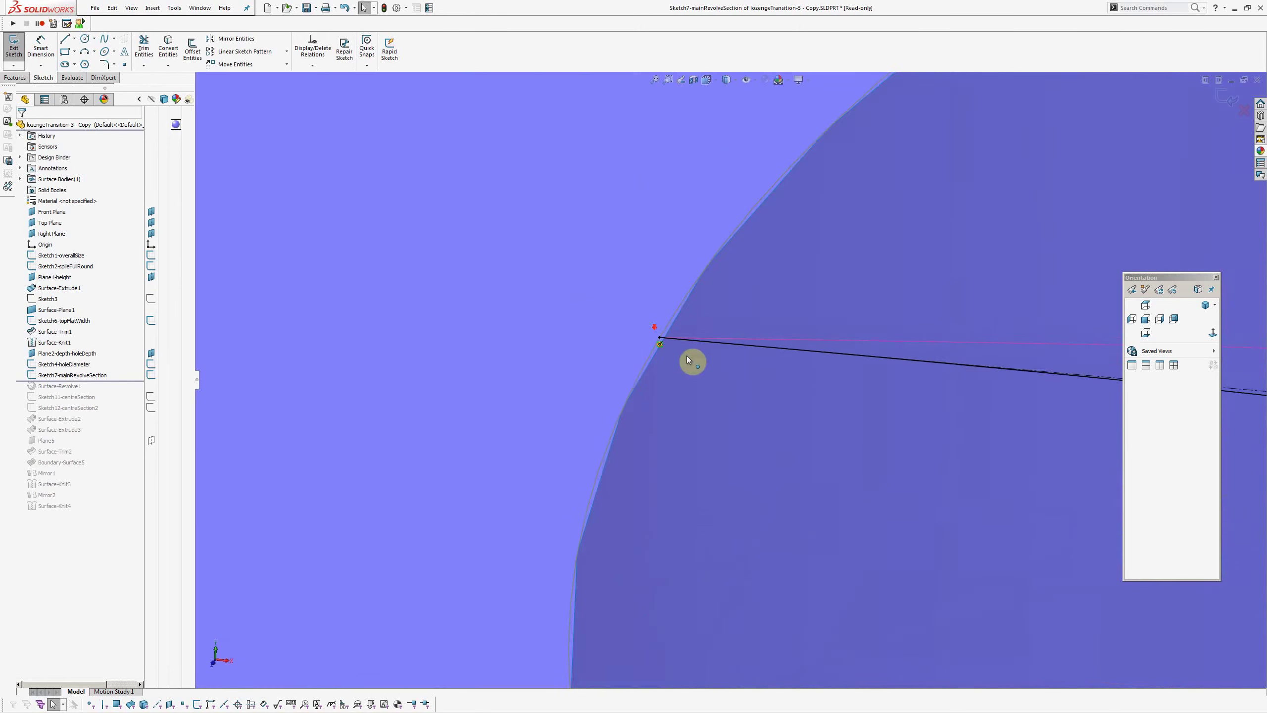
scroll(671, 345, "up", 5)
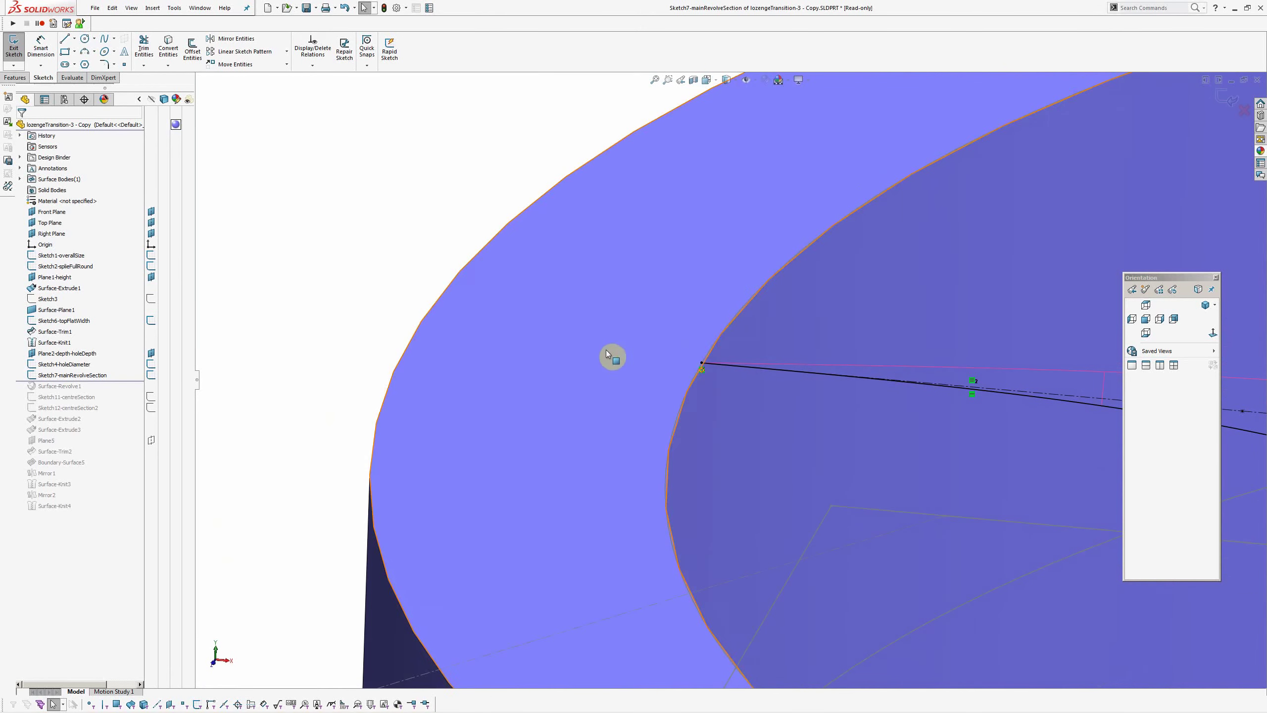
scroll(707, 361, "up", 5)
mouse_move(708, 360)
middle_mouse_down()
mouse_move(682, 414)
mouse_move(666, 409)
mouse_move(693, 348)
mouse_move(721, 422)
mouse_move(685, 441)
mouse_move(673, 404)
mouse_move(617, 388)
middle_mouse_up()
scroll(609, 397, "down", 5)
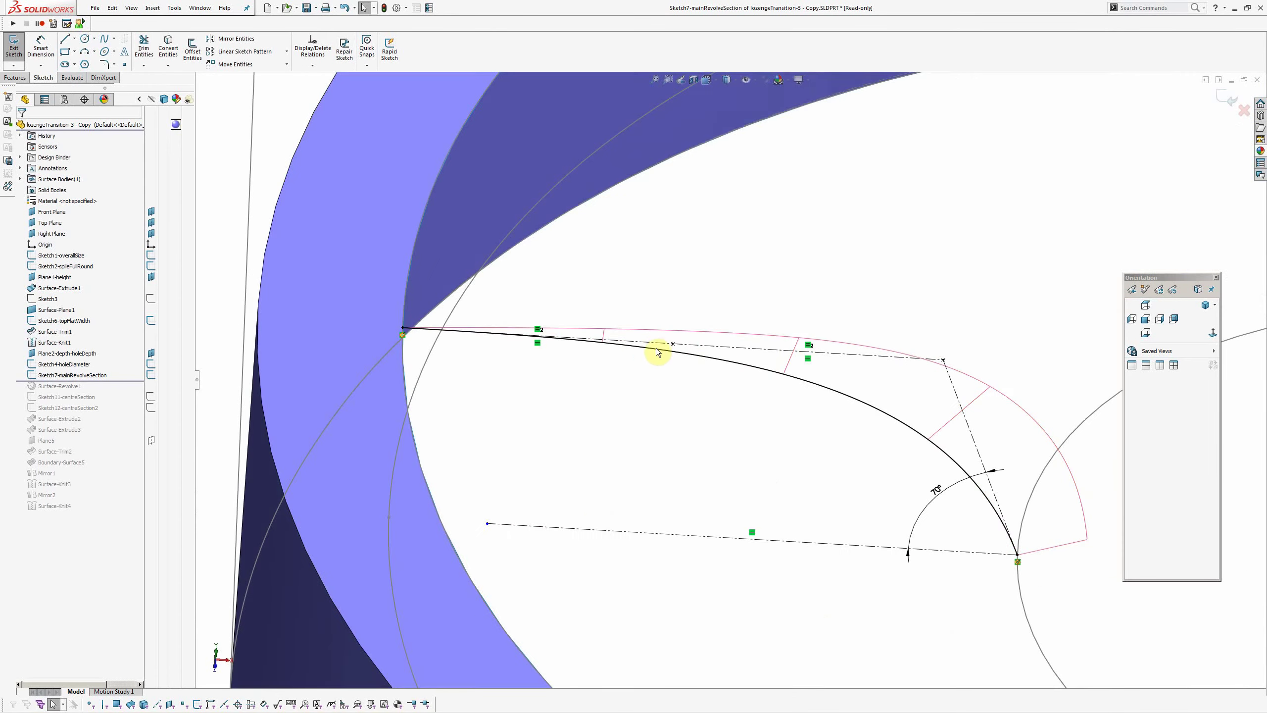
left_click(657, 344)
left_click(697, 345, "ctrl")
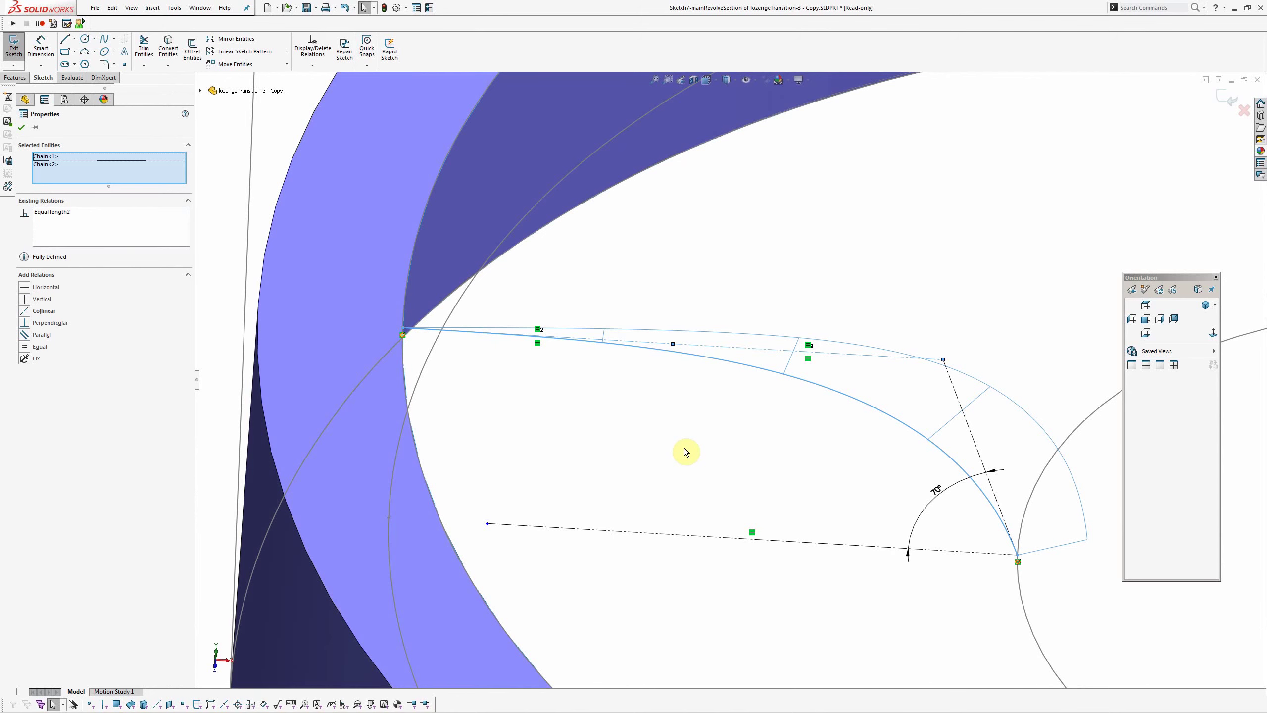
left_click(892, 494)
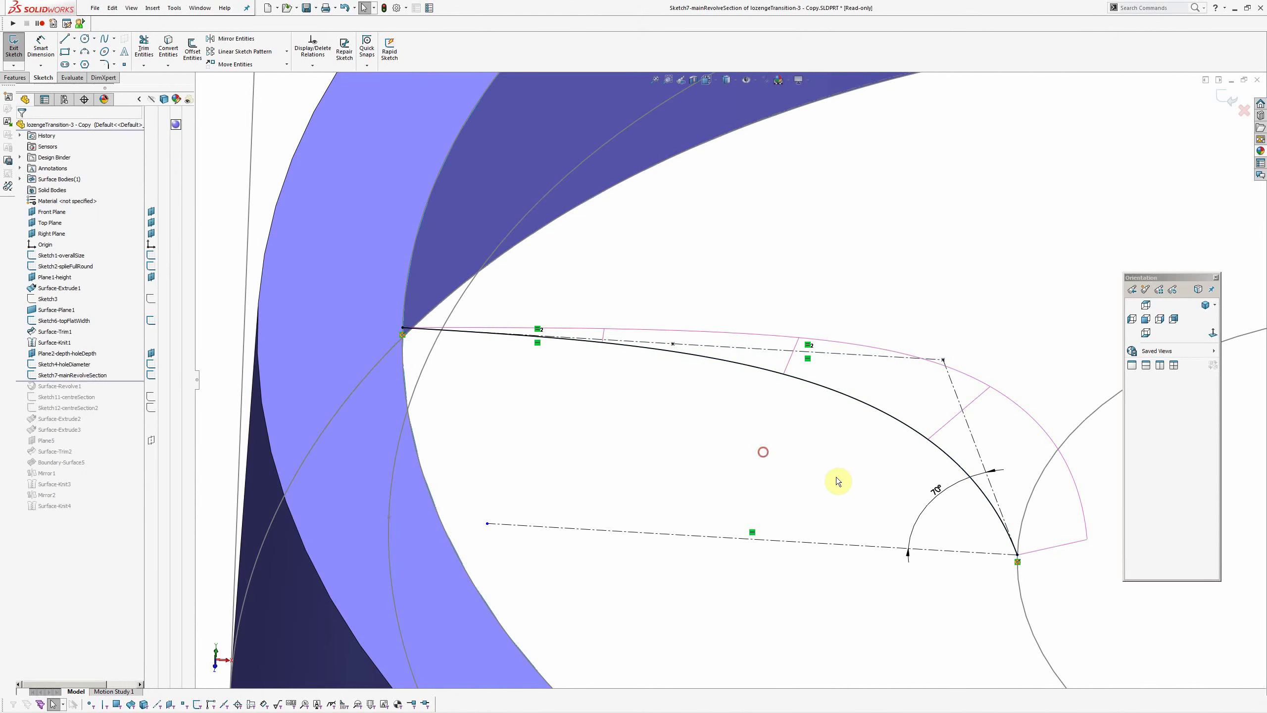
Try other values for the 70° angle of the section spline's control polygon, then discard the change.
middle_click_drag(894, 495, 818, 512, "ctrl")
double_click(861, 506)
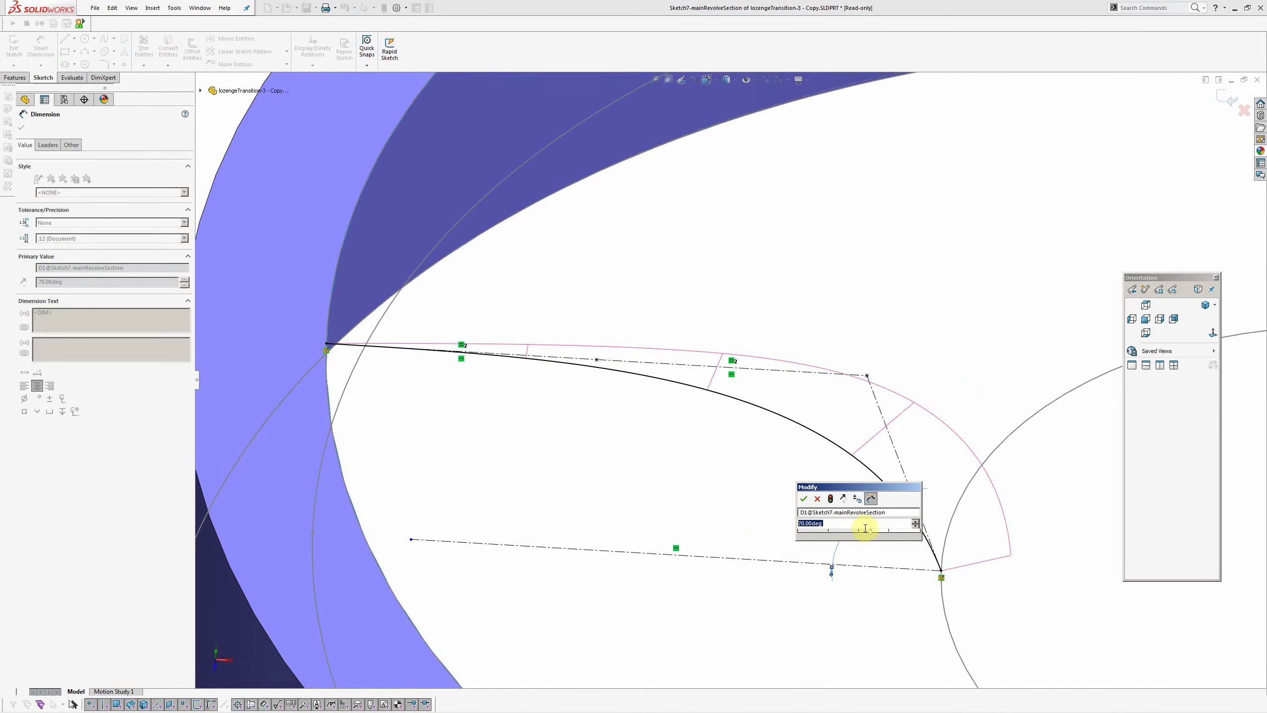
scroll(864, 527, "down", 8)
scroll(863, 525, "up", 10)
scroll(863, 525, "down", 7)
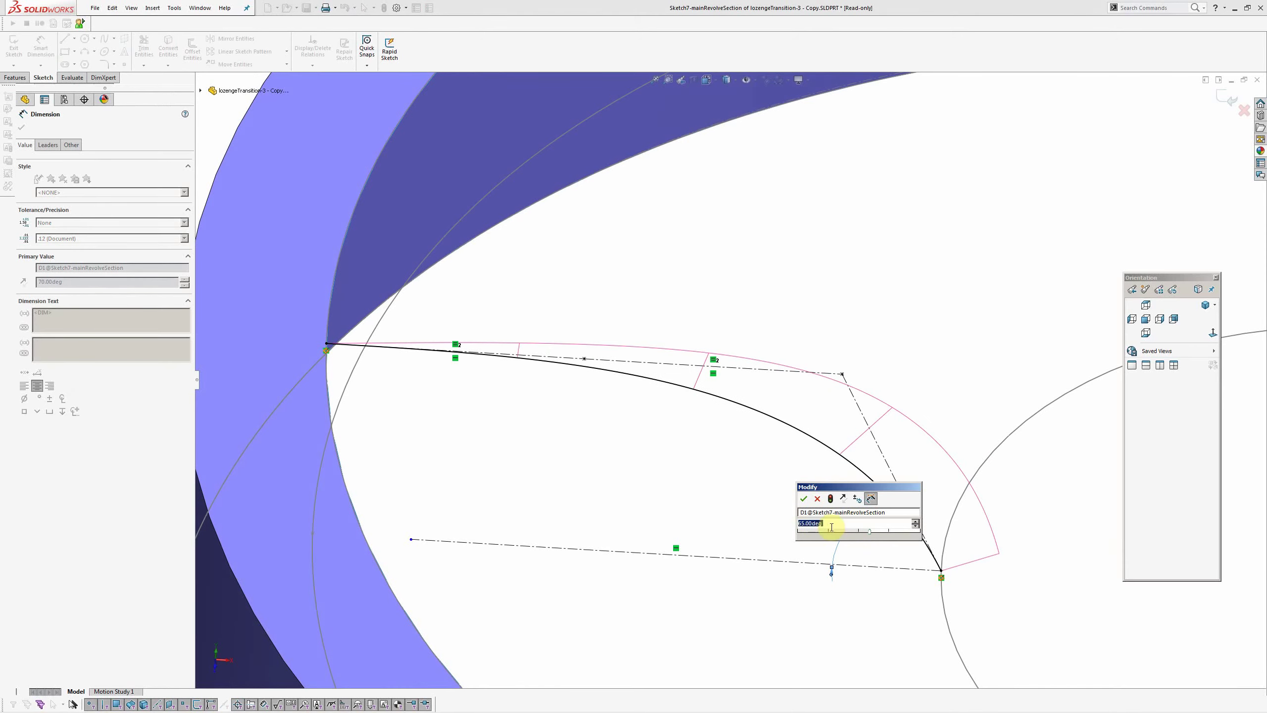
left_click(817, 498)
Exit the revolve section sketch and roll the history forward to include Surface-Revolve1.
mouse_move(662, 453)
middle_mouse_down()
mouse_move(707, 430)
mouse_move(920, 389)
middle_mouse_up()
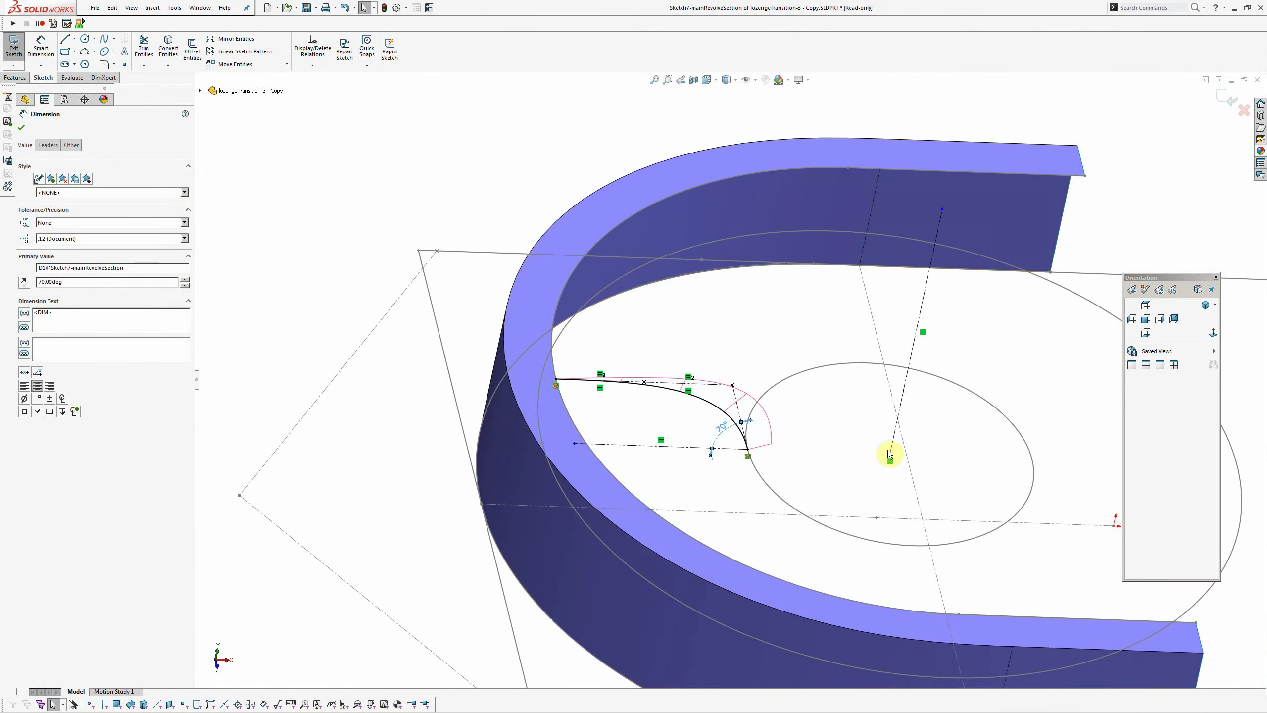
left_click(1229, 97)
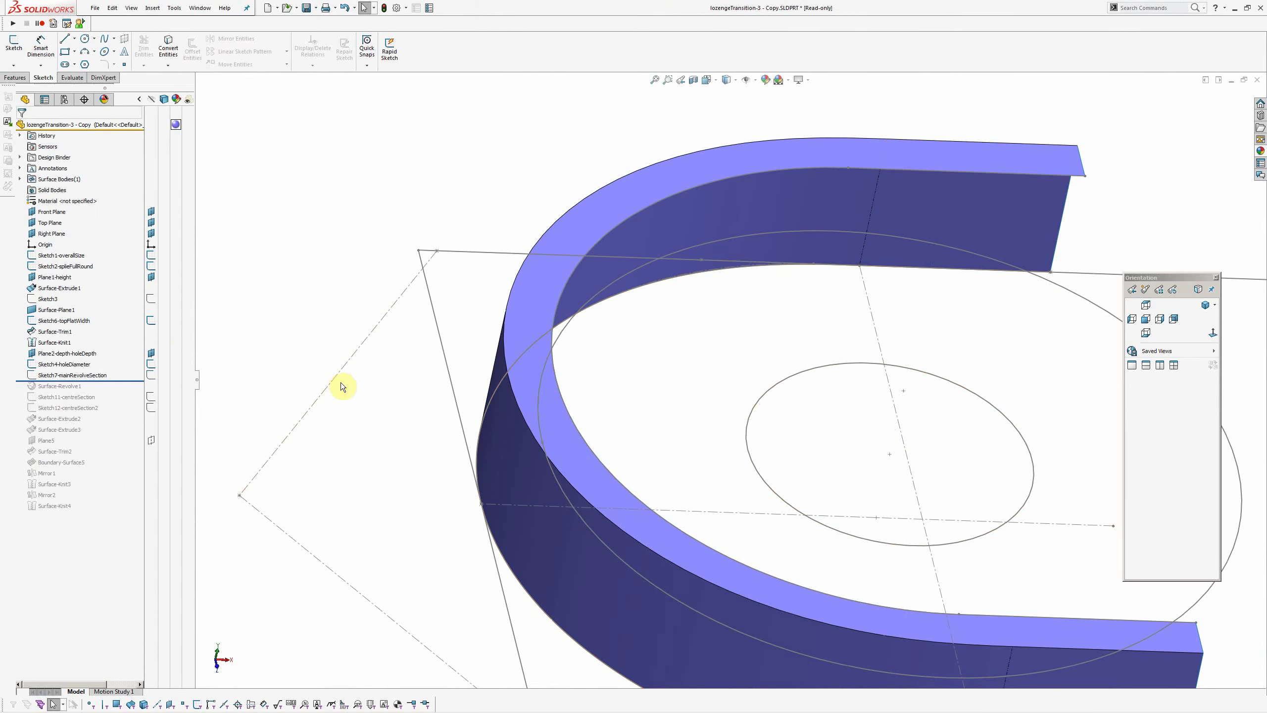
left_click_drag(128, 381, 124, 388)
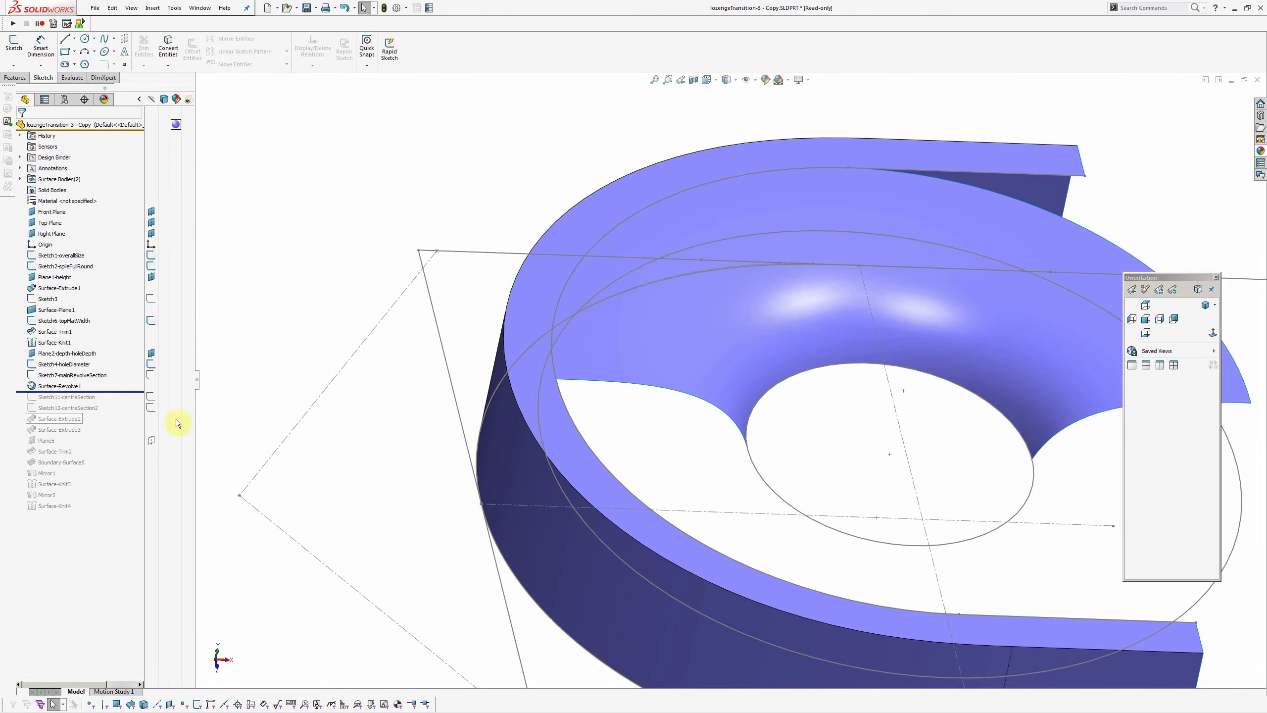
Hide the sketches in the view and examine the half-revolved surface inside the lozenge wall.
middle_click_drag(642, 417, 573, 420, "ctrl")
scroll(629, 426, "up", 4)
middle_click_drag(572, 438, 604, 447)
mouse_move(868, 331)
middle_mouse_down()
mouse_move(786, 368)
mouse_move(786, 410)
mouse_move(764, 335)
mouse_move(871, 226)
middle_mouse_up()
key("h")
middle_click_drag(661, 400, 663, 458)
middle_click_drag(664, 458, 703, 459, "ctrl")
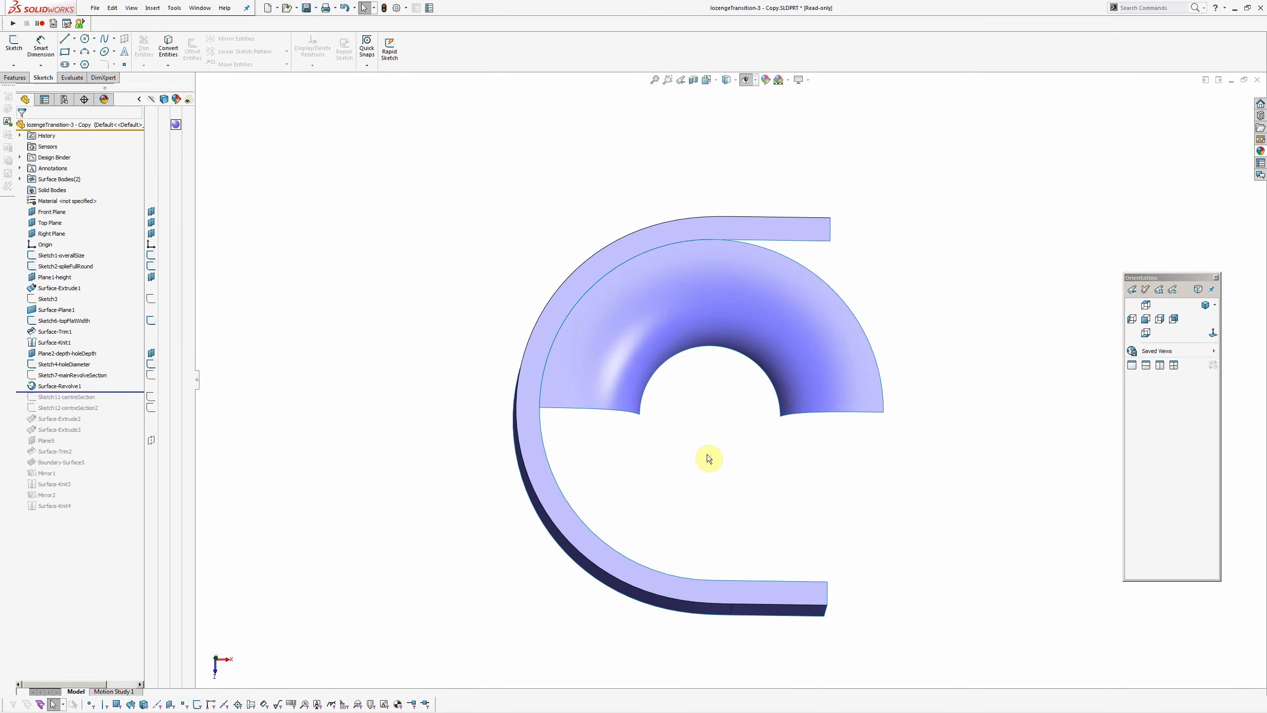
Check the transition between the top flat and Surface-Revolve1 with zebra stripes, then return to the shaded display.
key("z")
mouse_move(624, 344)
middle_mouse_down("ctrl")
mouse_move(656, 342)
mouse_move(590, 261)
mouse_move(707, 363)
mouse_move(679, 376)
mouse_move(617, 359)
middle_mouse_up("ctrl")
scroll(611, 350, "down", 4)
key("Return")
scroll(705, 376, "down", 5)
middle_click_drag(705, 377, 809, 383)
middle_click_drag(679, 333, 476, 317)
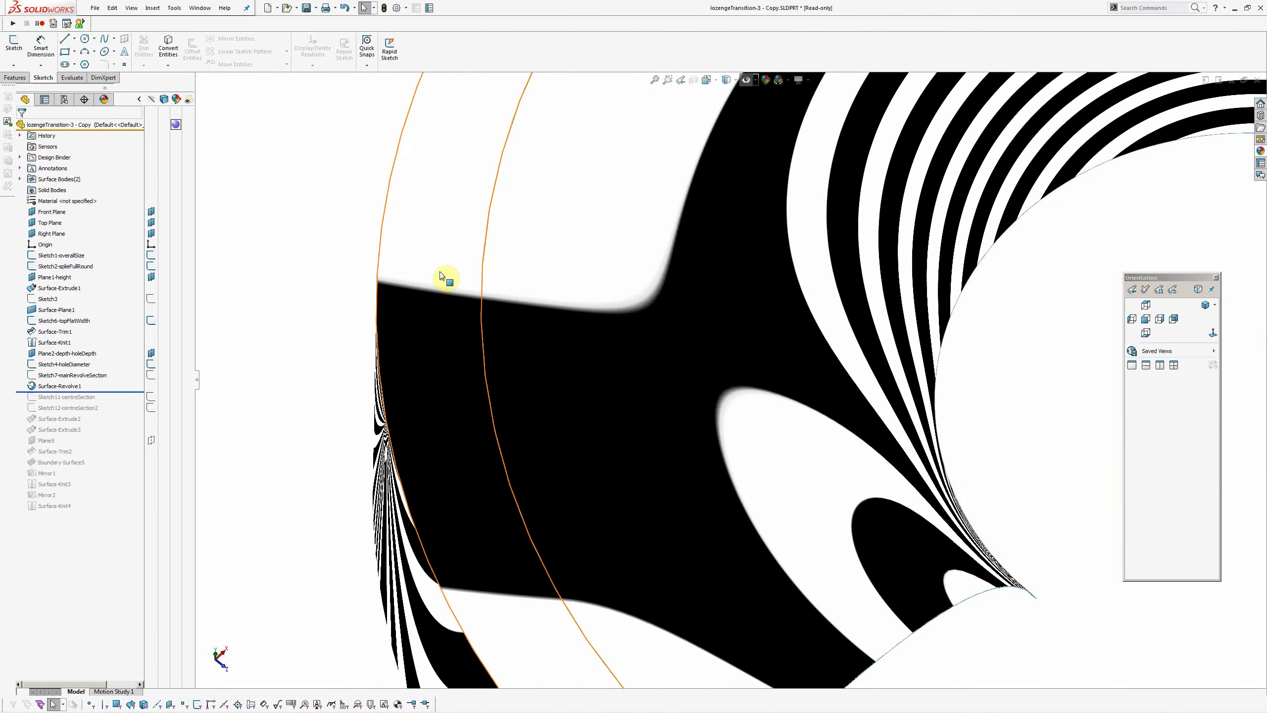
middle_click_drag(631, 285, 713, 325)
middle_click_drag(872, 534, 829, 553)
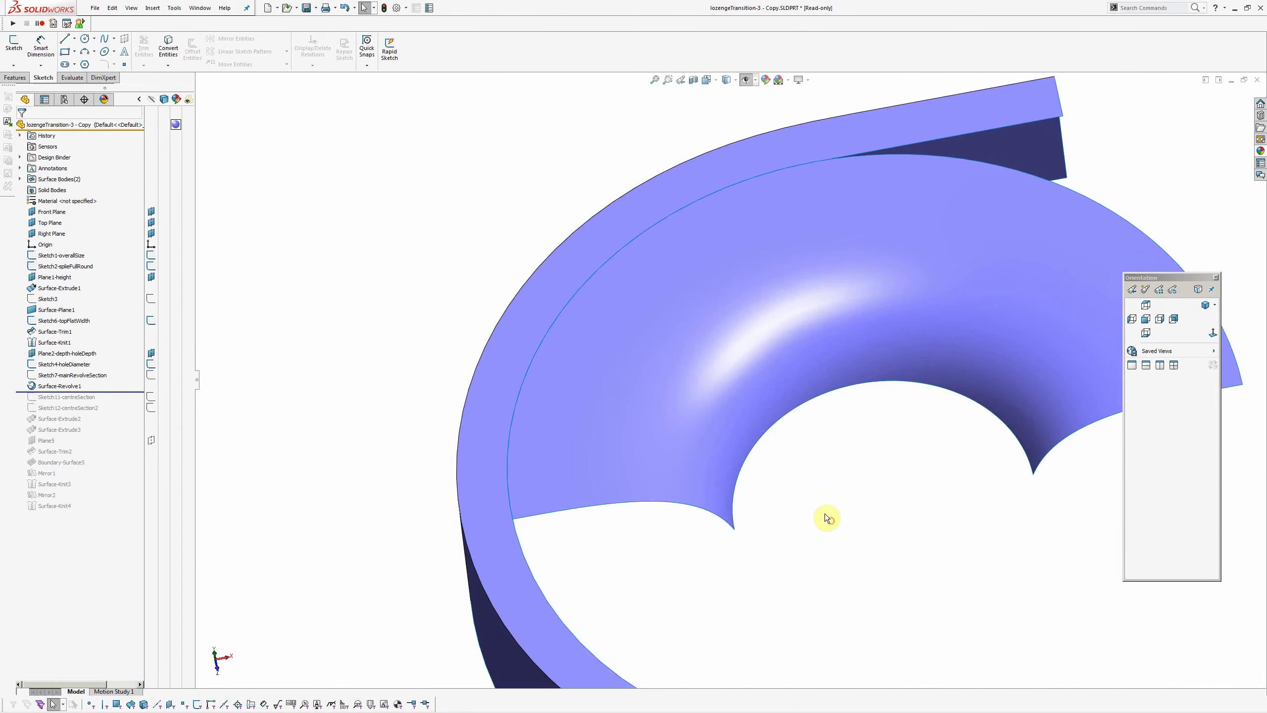
middle_click_drag(826, 519, 339, 432)
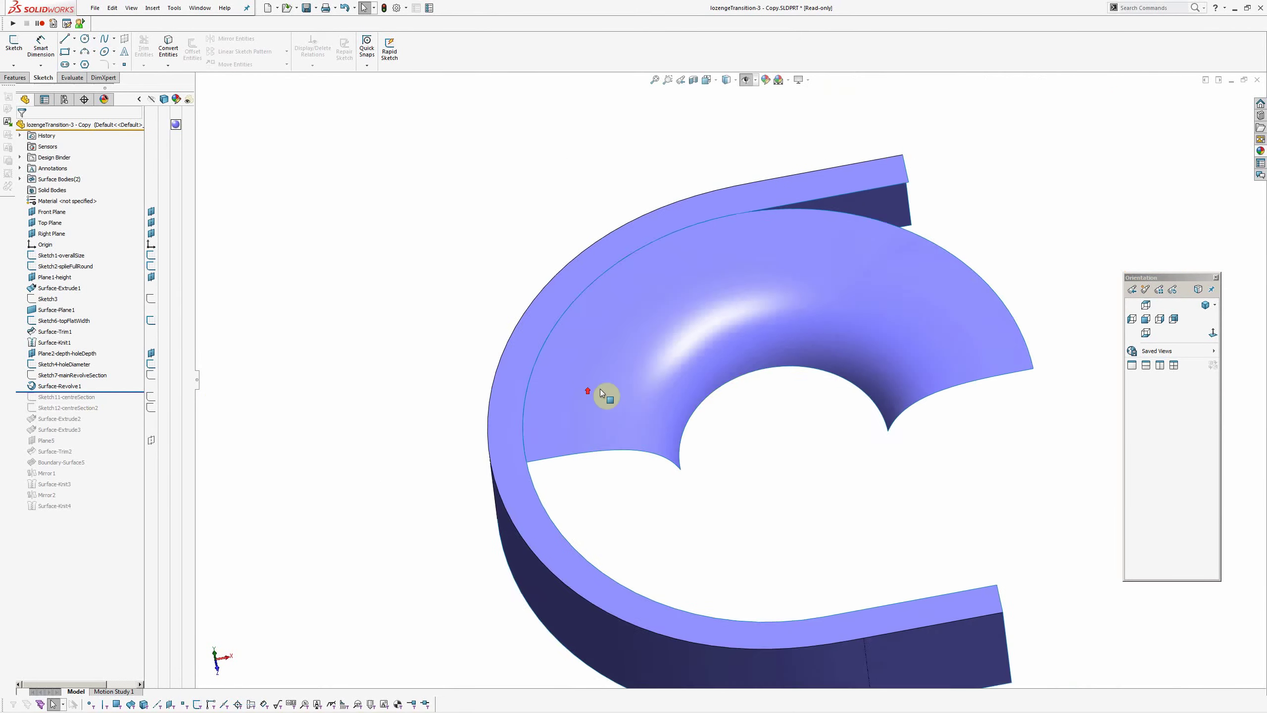
mouse_move(601, 394)
middle_mouse_down()
mouse_move(578, 444)
mouse_move(591, 452)
middle_mouse_up()
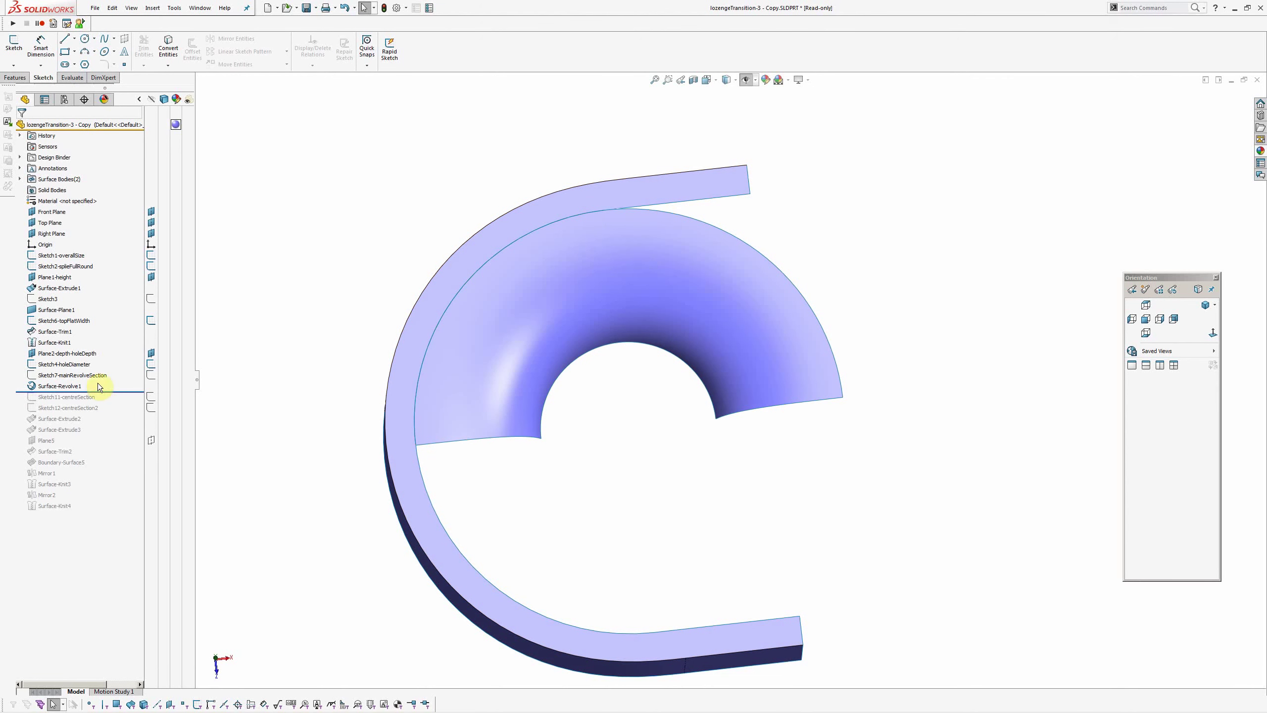
Roll the history forward to include Sketch11-centreSection and open that sketch for editing.
mouse_move(121, 390)
left_mouse_down()
mouse_move(122, 401)
mouse_move(77, 399)
left_mouse_up()
left_click(70, 397)
mouse_move(653, 379)
middle_mouse_down()
mouse_move(642, 206)
mouse_move(693, 310)
middle_mouse_up()
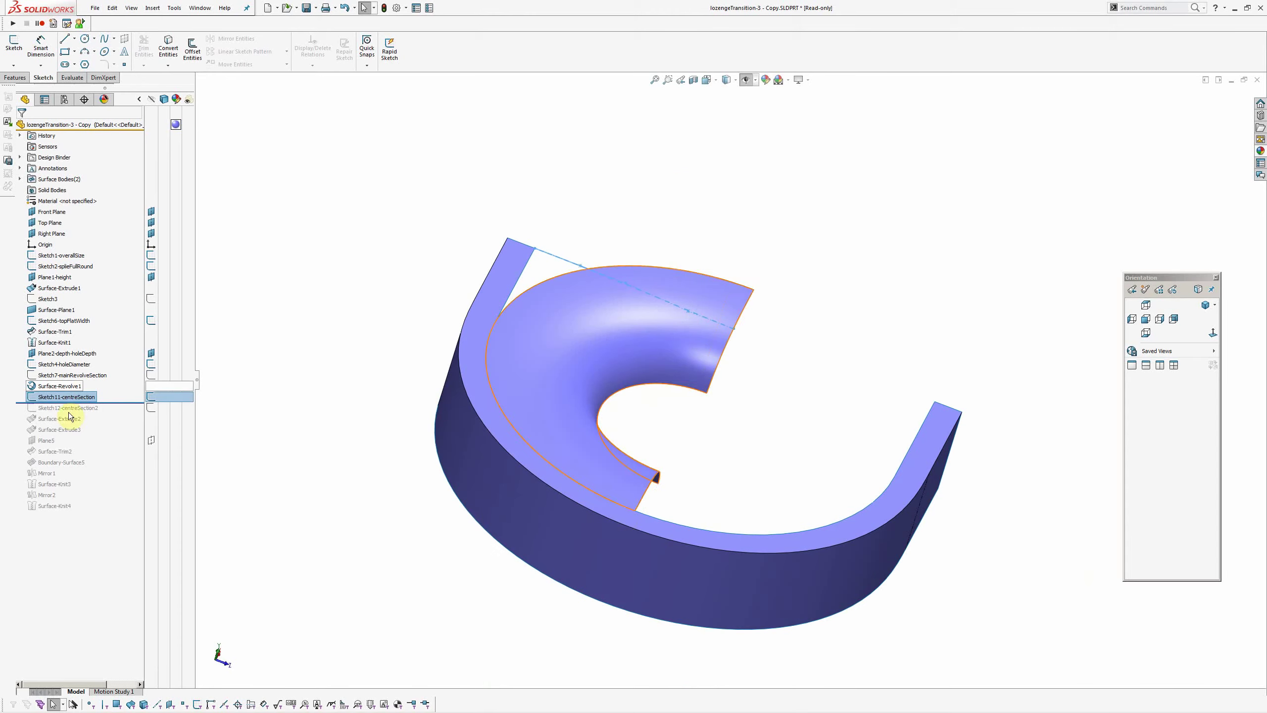
left_click(58, 387)
left_click(62, 398)
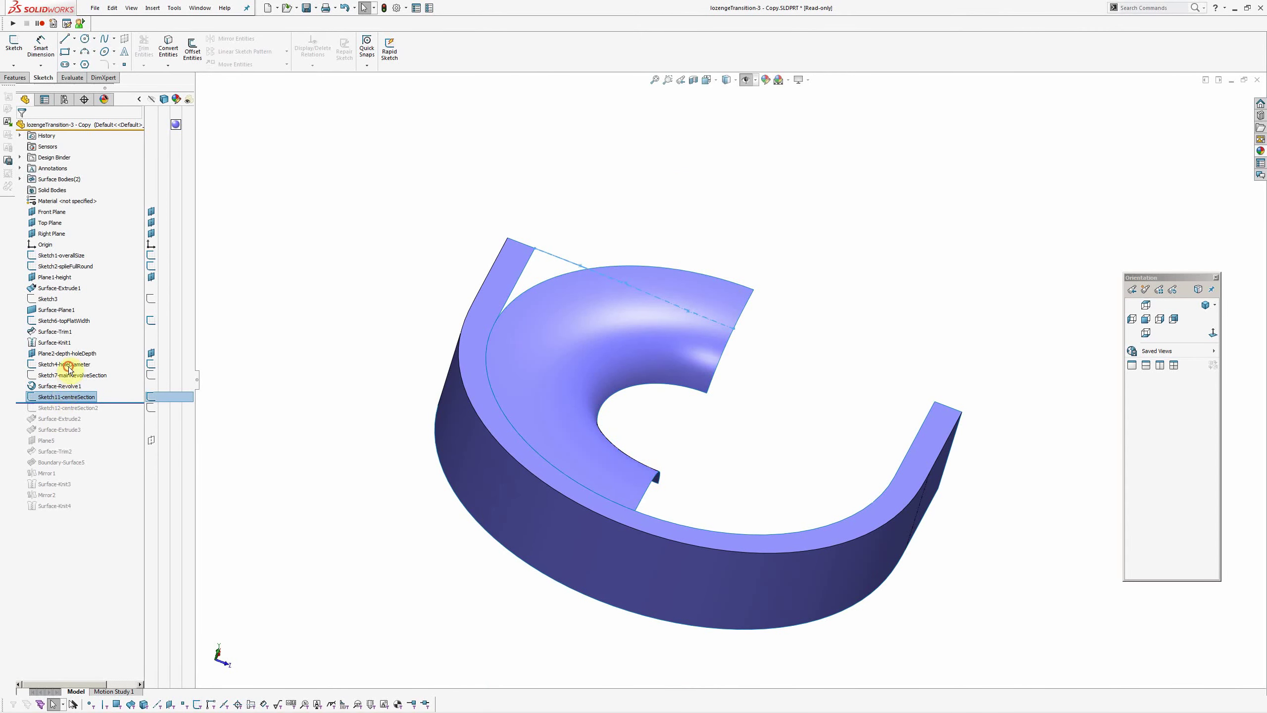
scroll(645, 328, "down", 4)
mouse_move(647, 328)
middle_mouse_down()
mouse_move(622, 314)
mouse_move(648, 249)
mouse_move(712, 297)
middle_mouse_up()
left_click(624, 221)
scroll(697, 288, "down", 3)
middle_click_drag(639, 282, 655, 256, "ctrl")
scroll(642, 259, "up", 2)
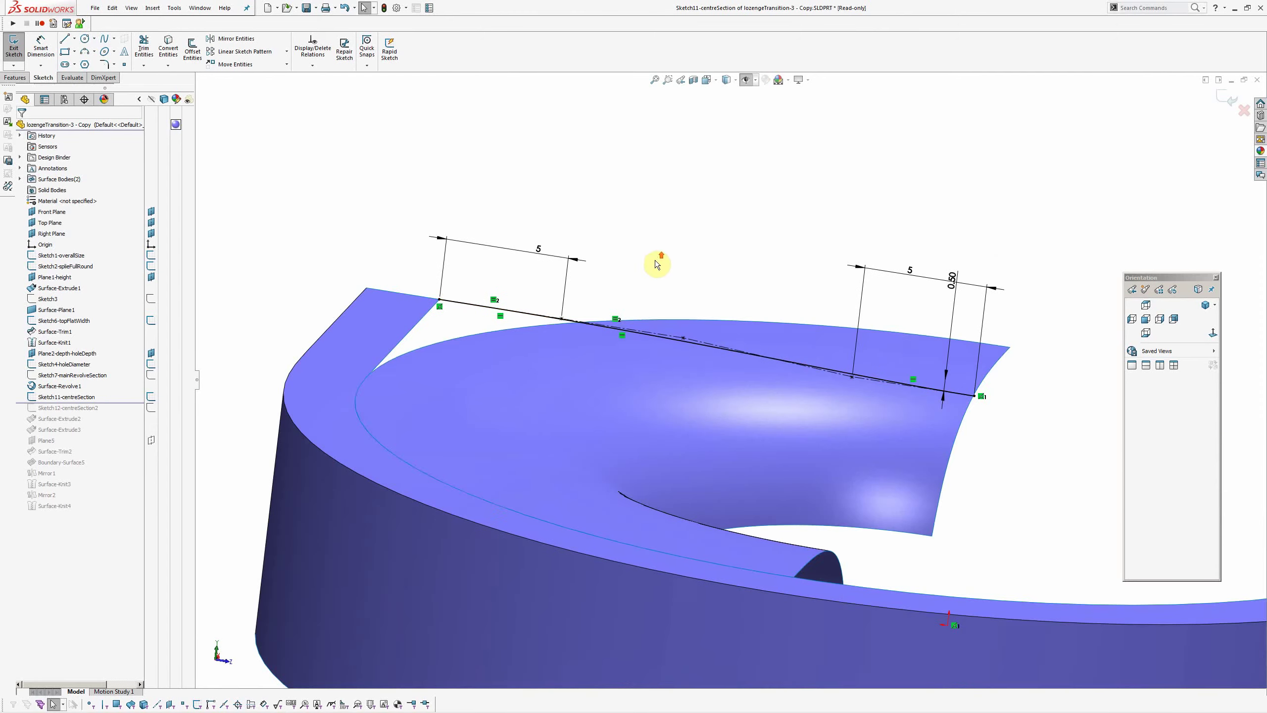
Examine the centre section's style spline, its control polygon, endpoint on the top flat and curve properties.
left_click(670, 343)
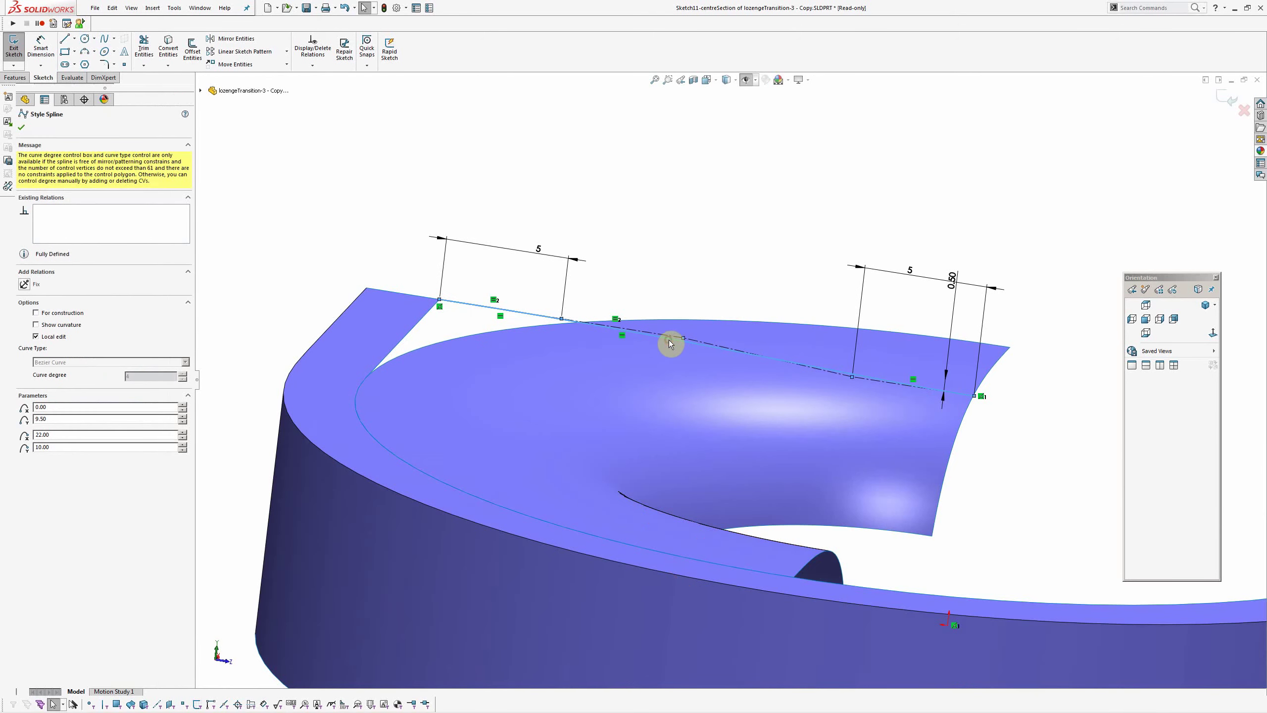
left_click(420, 303)
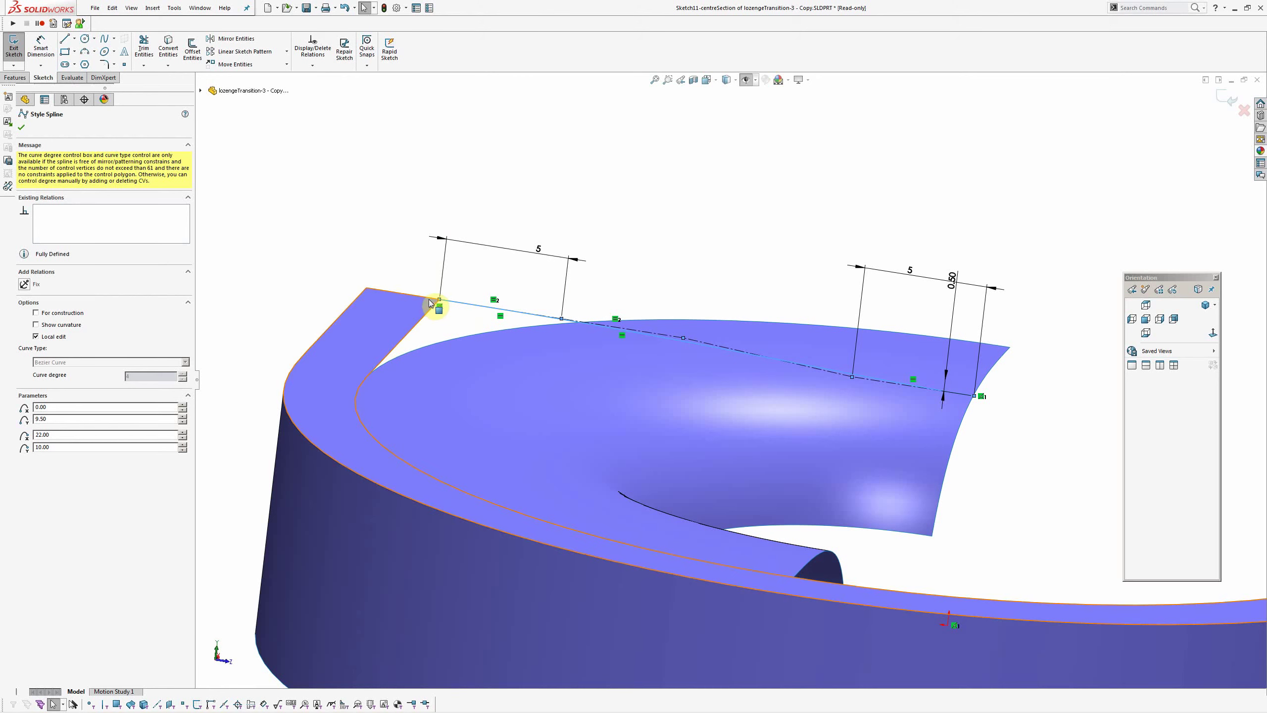
left_click(399, 271)
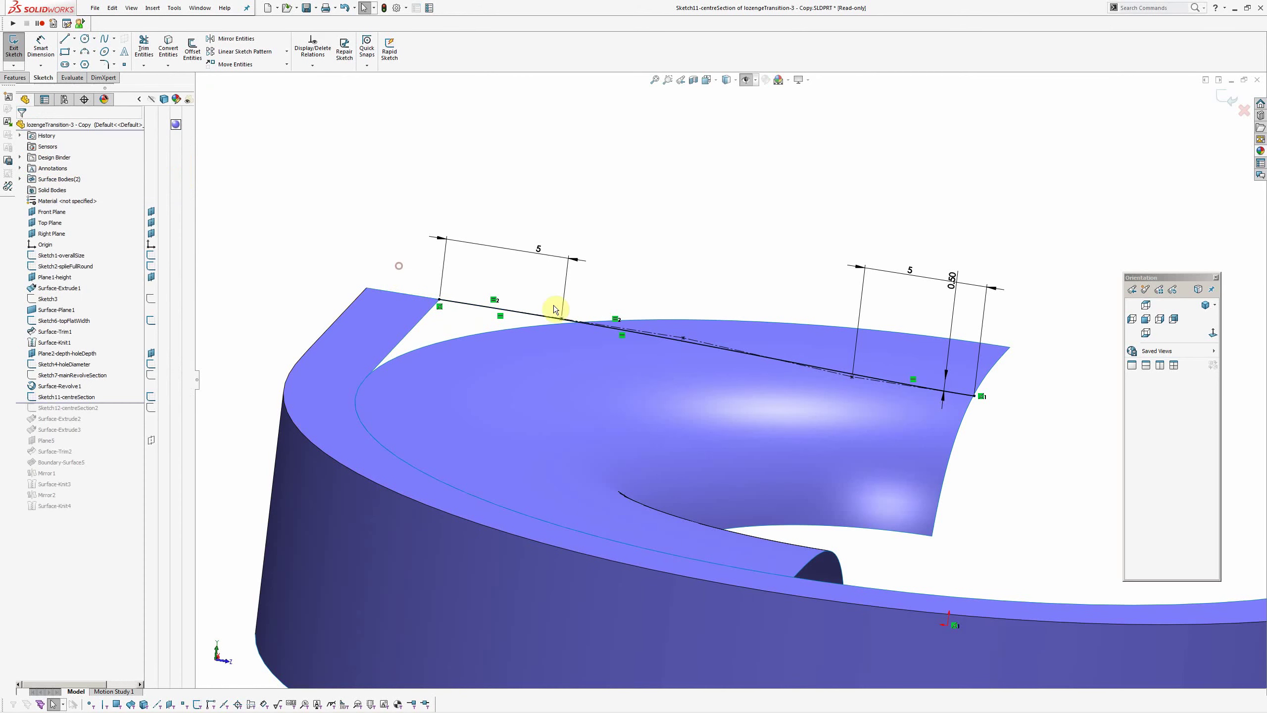
left_click(662, 342)
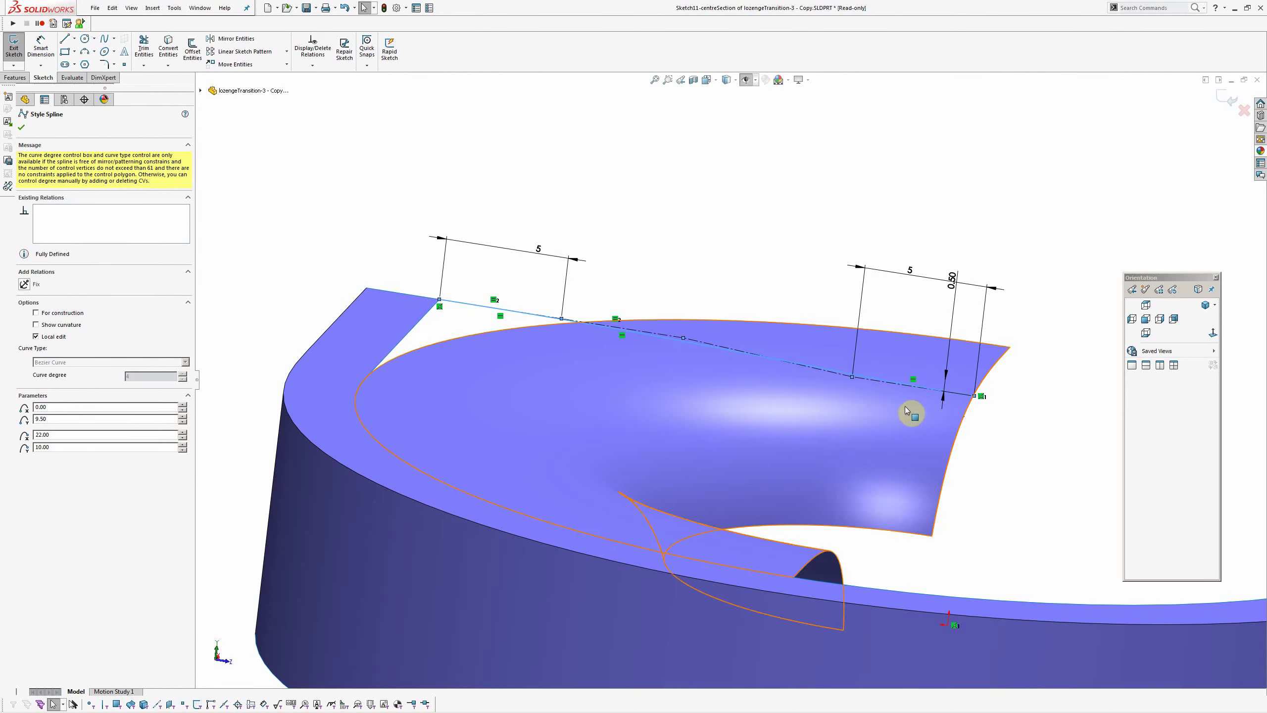
middle_click_drag(963, 410, 981, 422)
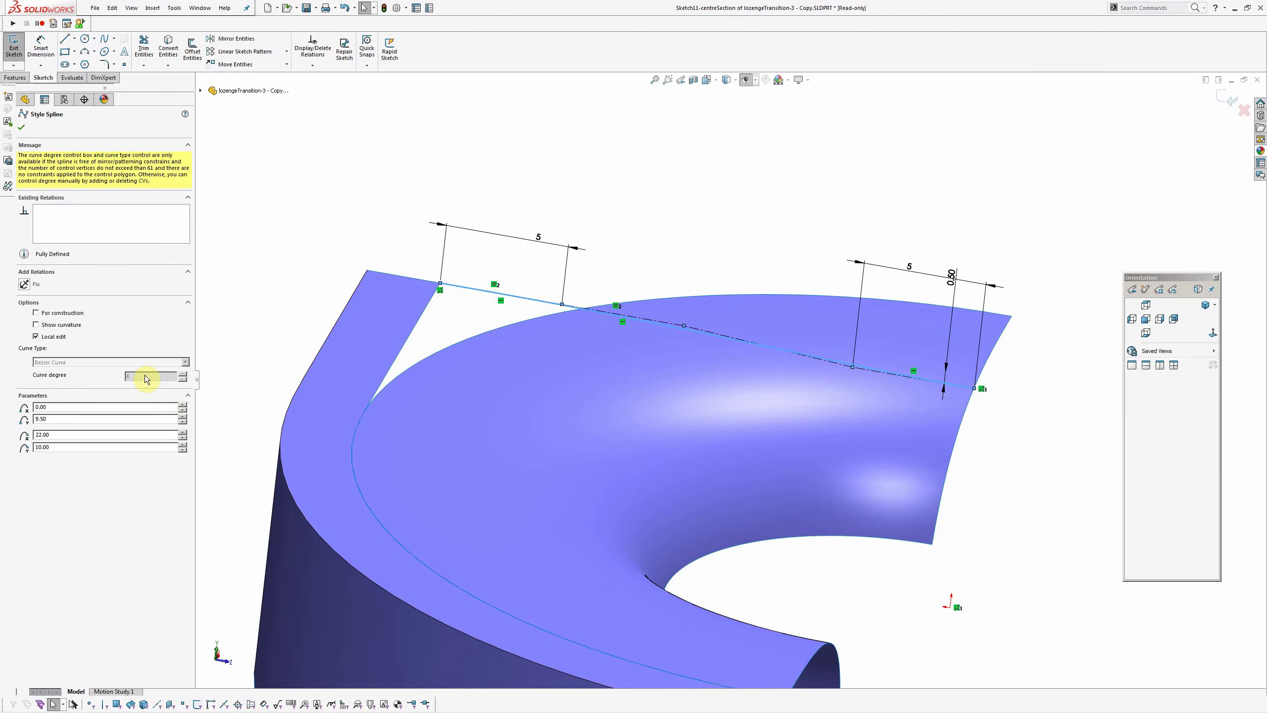
middle_click_drag(1003, 475, 930, 484, "ctrl")
left_click(929, 484)
middle_click_drag(815, 432, 872, 346)
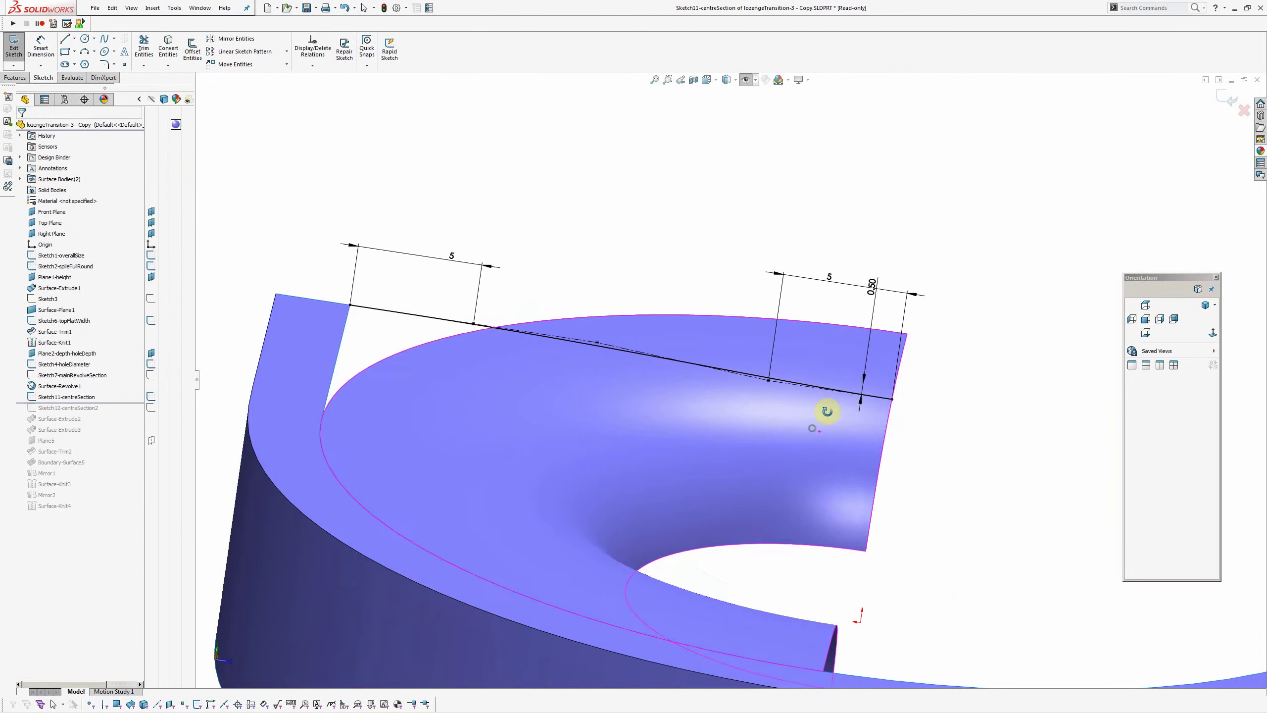
Try other values for the 0.50 mm dimension at the centre section spline's inner end and discard the change.
double_click(876, 292)
scroll(866, 312, "up", 5)
scroll(867, 311, "down", 4)
scroll(866, 311, "up", 4)
scroll(865, 312, "down", 3)
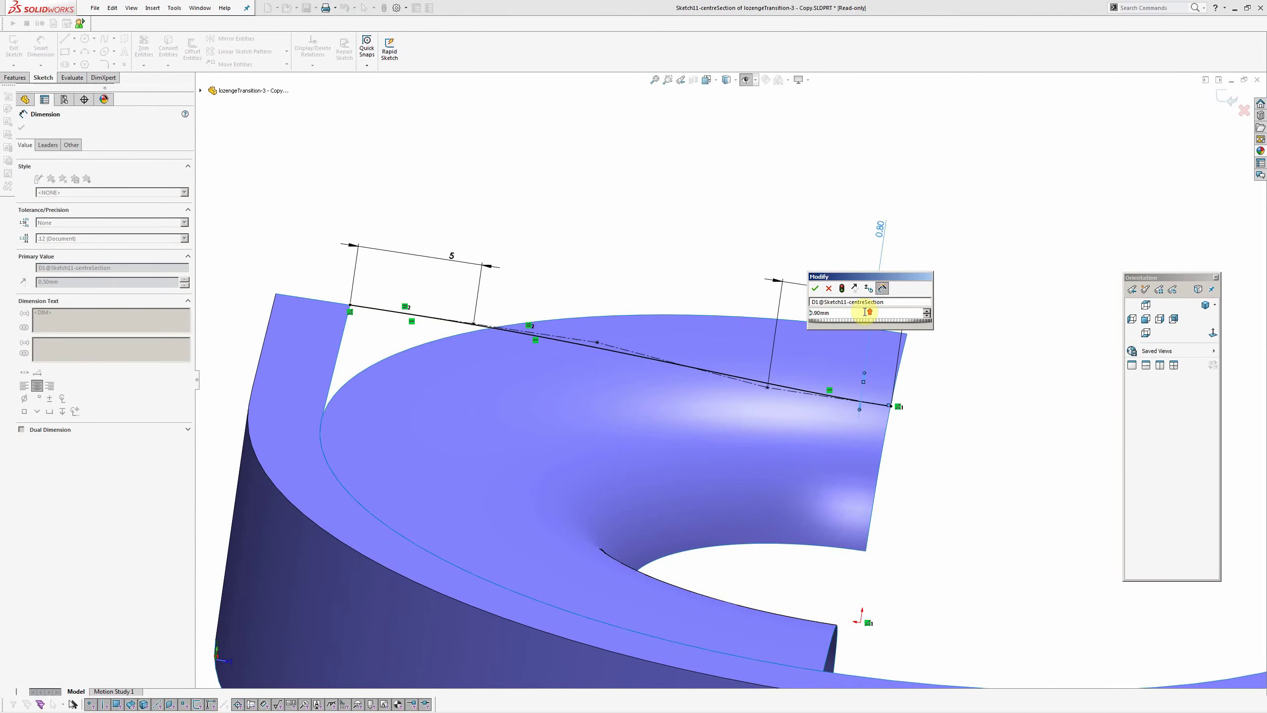
scroll(848, 316, "down", 1)
left_click(831, 290)
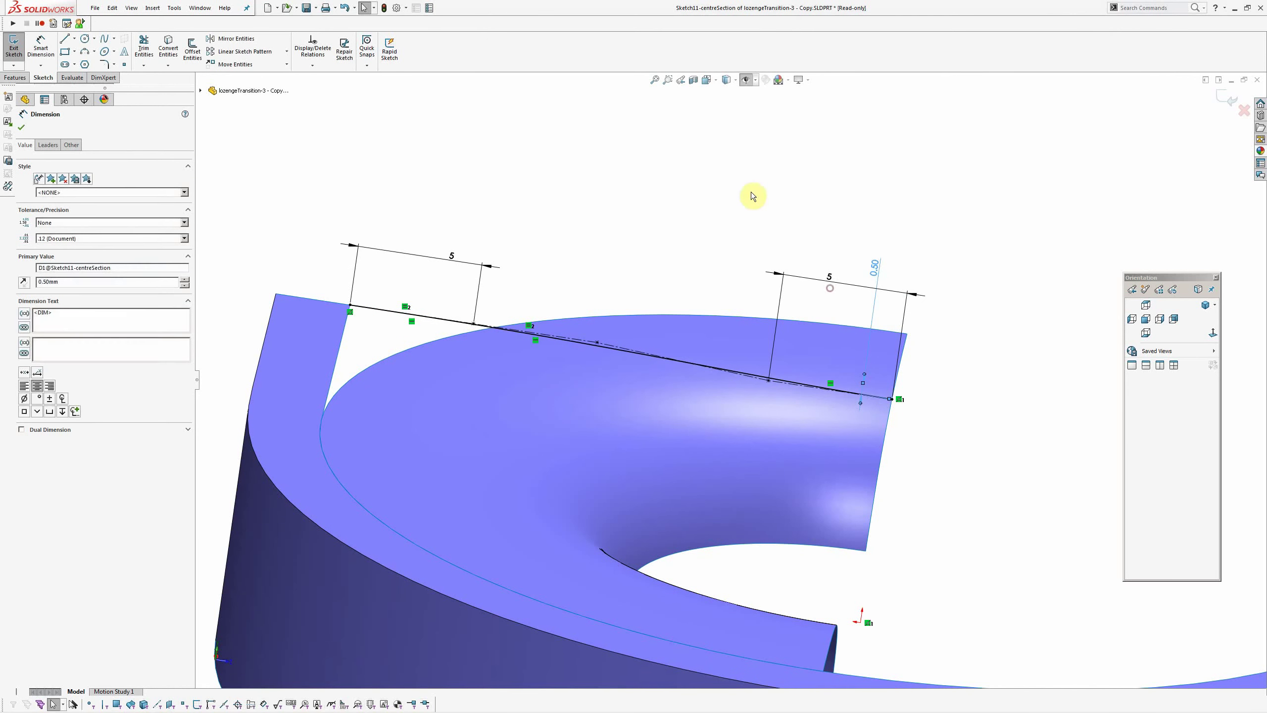
Close the centre section sketch and roll the history forward to include Sketch12-centreSection2.
middle_click_drag(750, 190, 722, 396)
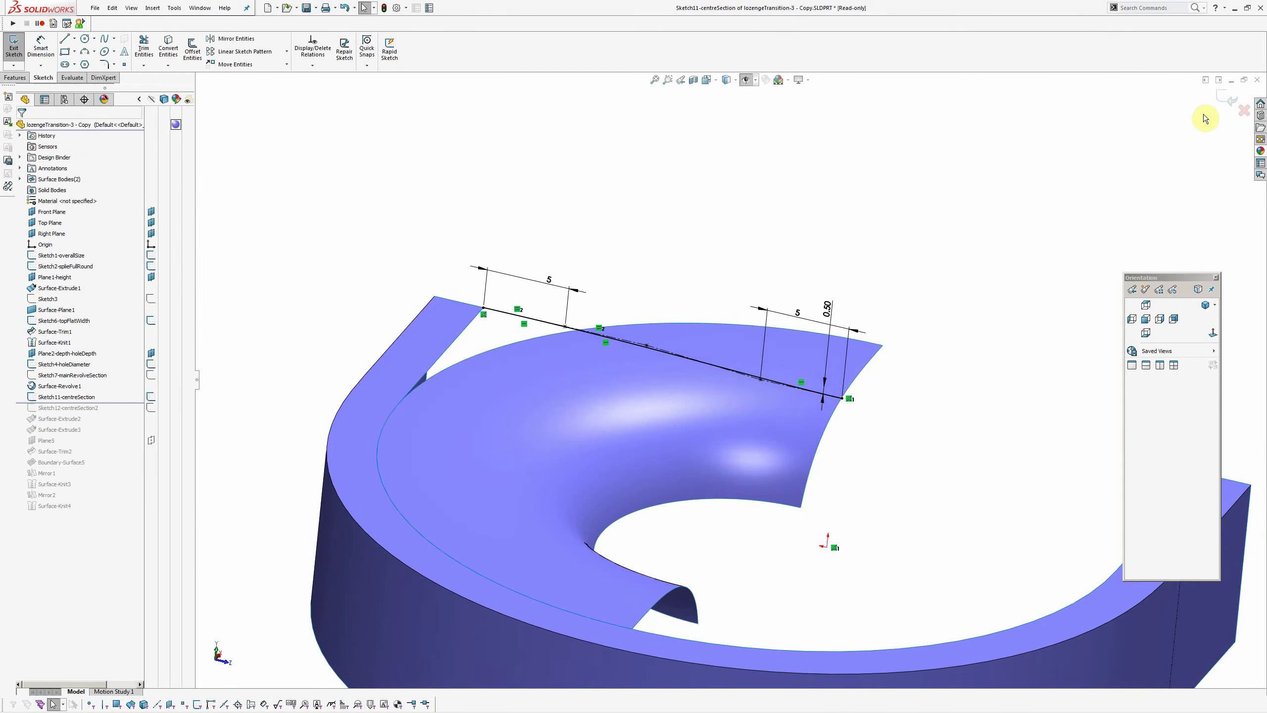
left_click(1223, 99)
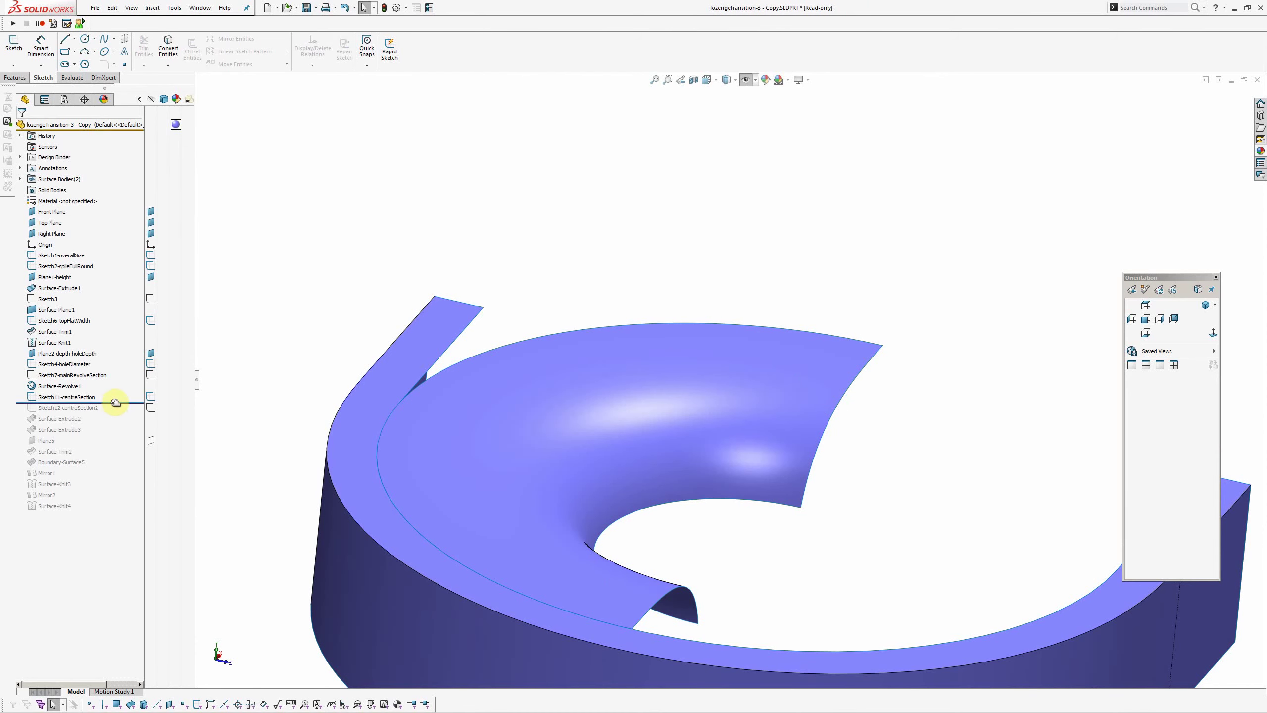
left_click_drag(114, 403, 114, 413)
mouse_move(718, 495)
middle_mouse_down()
mouse_move(713, 402)
mouse_move(691, 401)
mouse_move(710, 493)
mouse_move(723, 418)
mouse_move(659, 495)
middle_mouse_up()
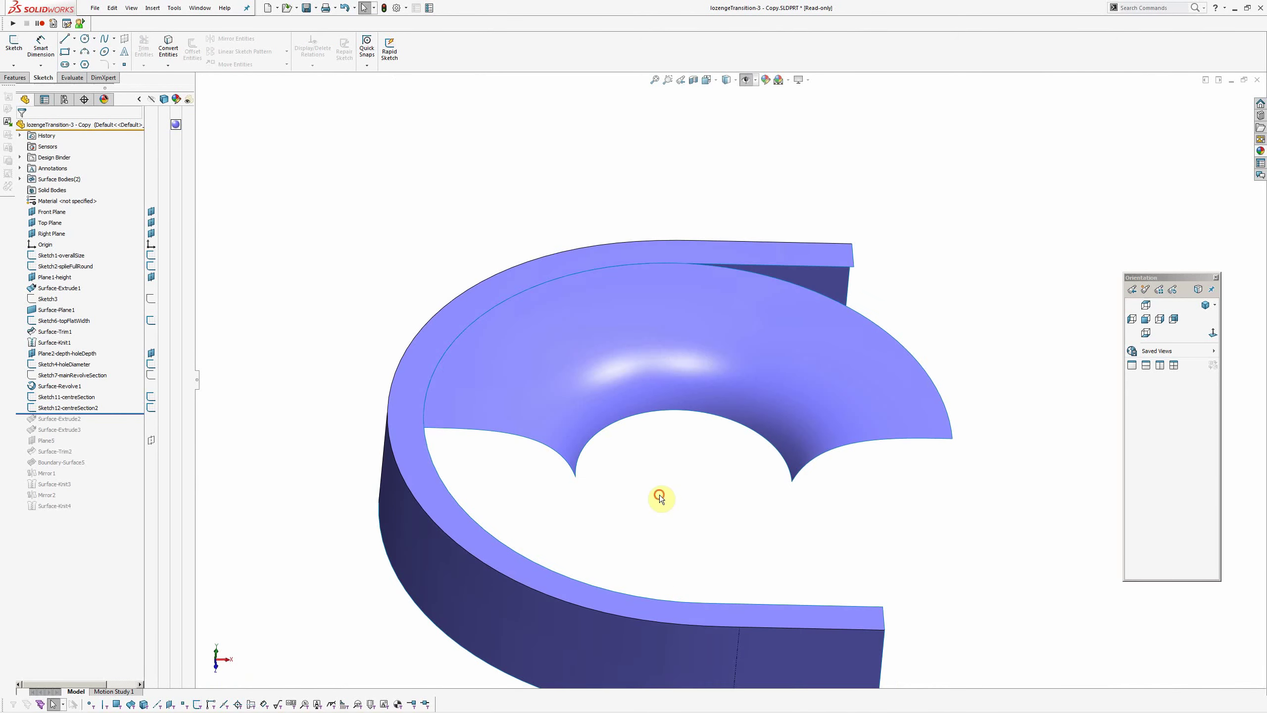
Hide the revolved surface and display the sketches inside the lozenge wall.
left_click(788, 398)
left_click(835, 367)
middle_click_drag(718, 438, 648, 439)
mouse_move(598, 400)
middle_mouse_down()
mouse_move(637, 425)
mouse_move(622, 529)
mouse_move(585, 391)
mouse_move(612, 339)
mouse_move(616, 402)
mouse_move(564, 411)
middle_mouse_up()
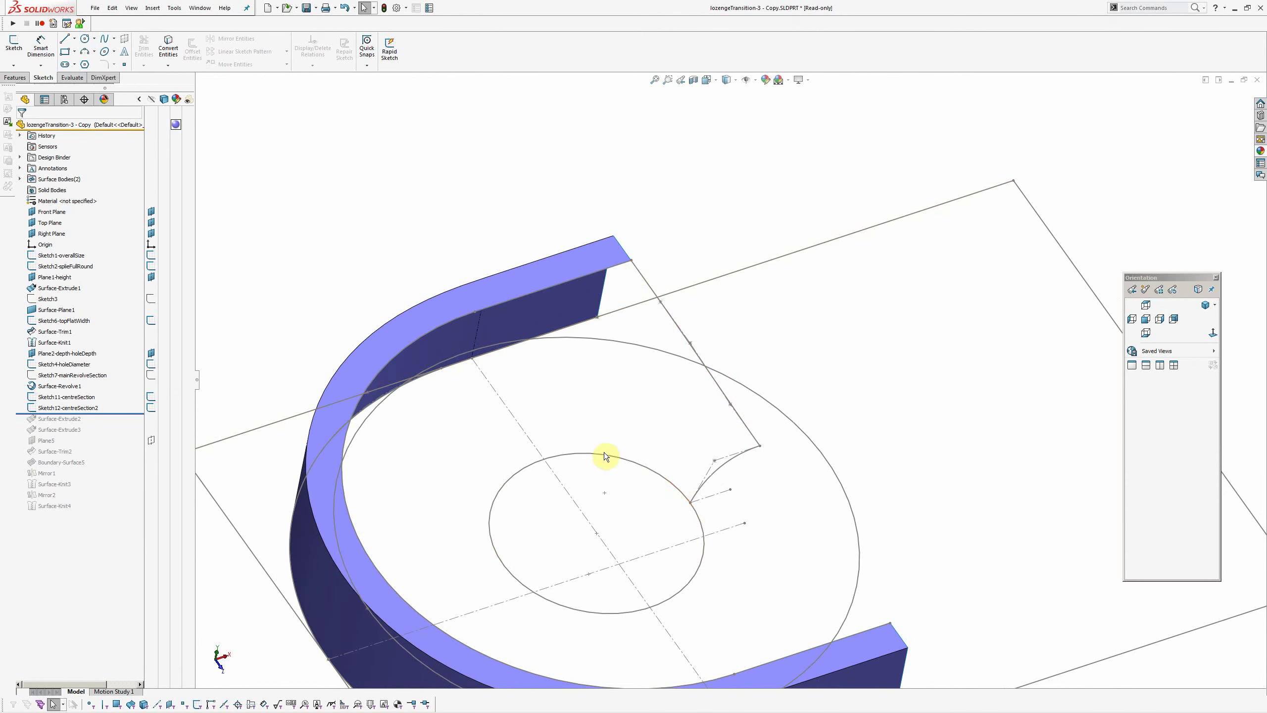
Open Sketch12-centreSection2 for editing at the curve running from the centre section's end to the hole circle.
middle_click_drag(594, 462, 659, 473)
scroll(686, 429, "down", 3)
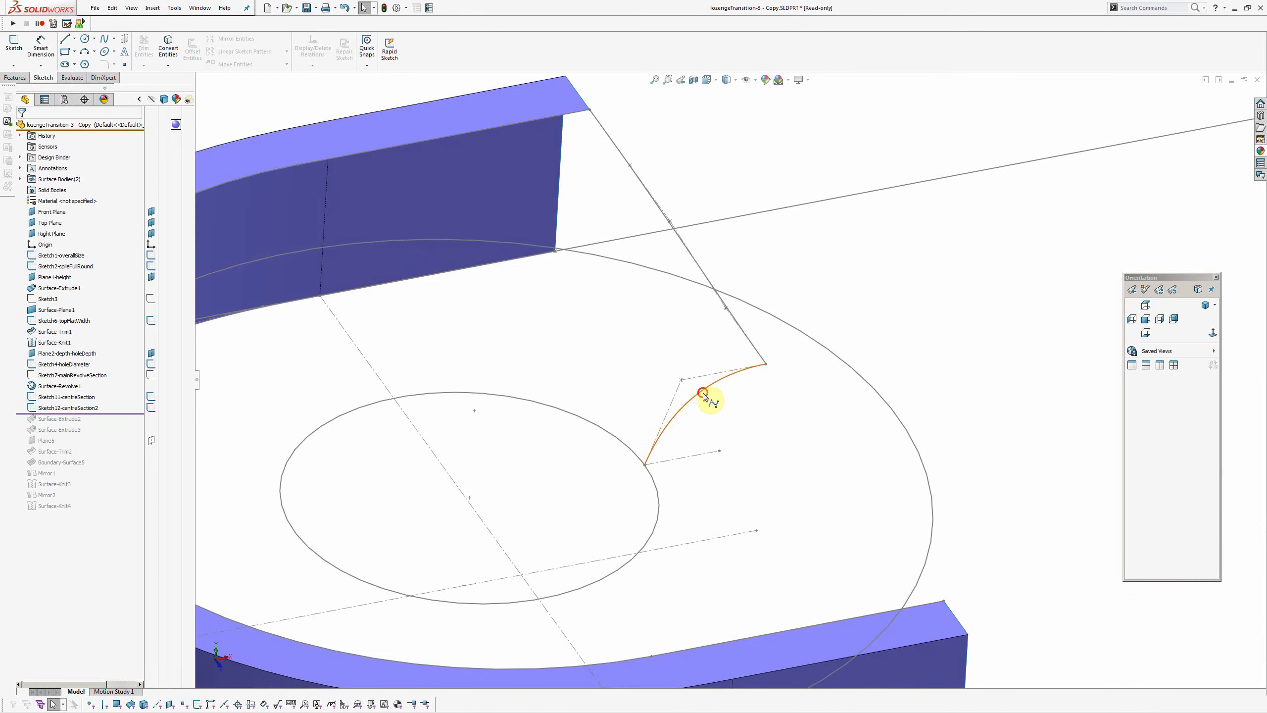
left_click(78, 411)
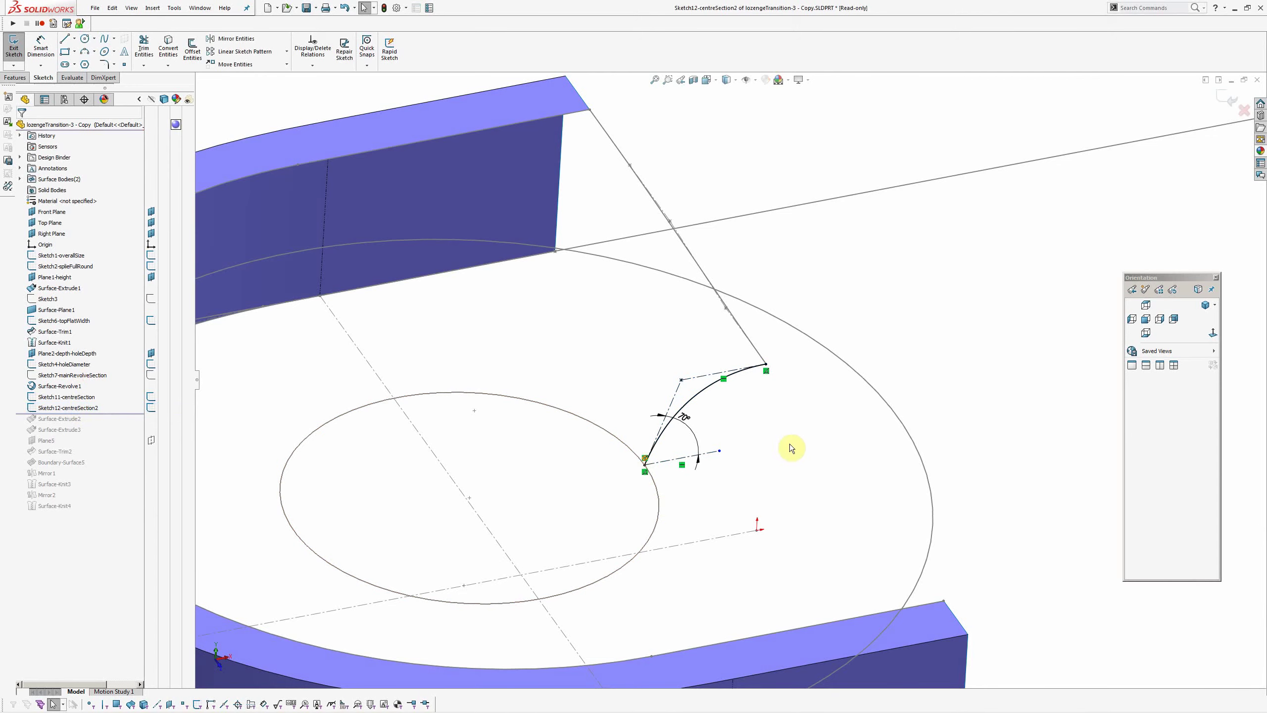
scroll(788, 442, "down", 5)
middle_click_drag(762, 454, 767, 392)
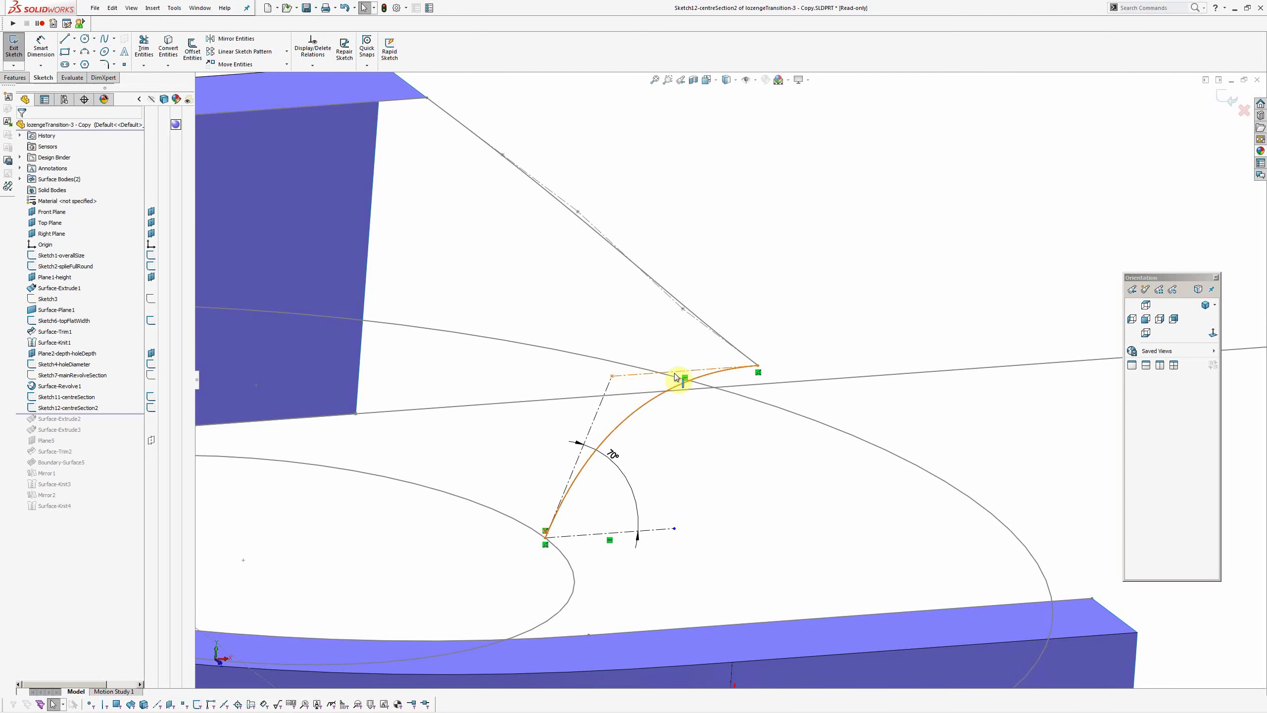
Examine the second centre section's style spline, its control polygon, angle dimension and curve degree, and close the sketch.
left_click(723, 469)
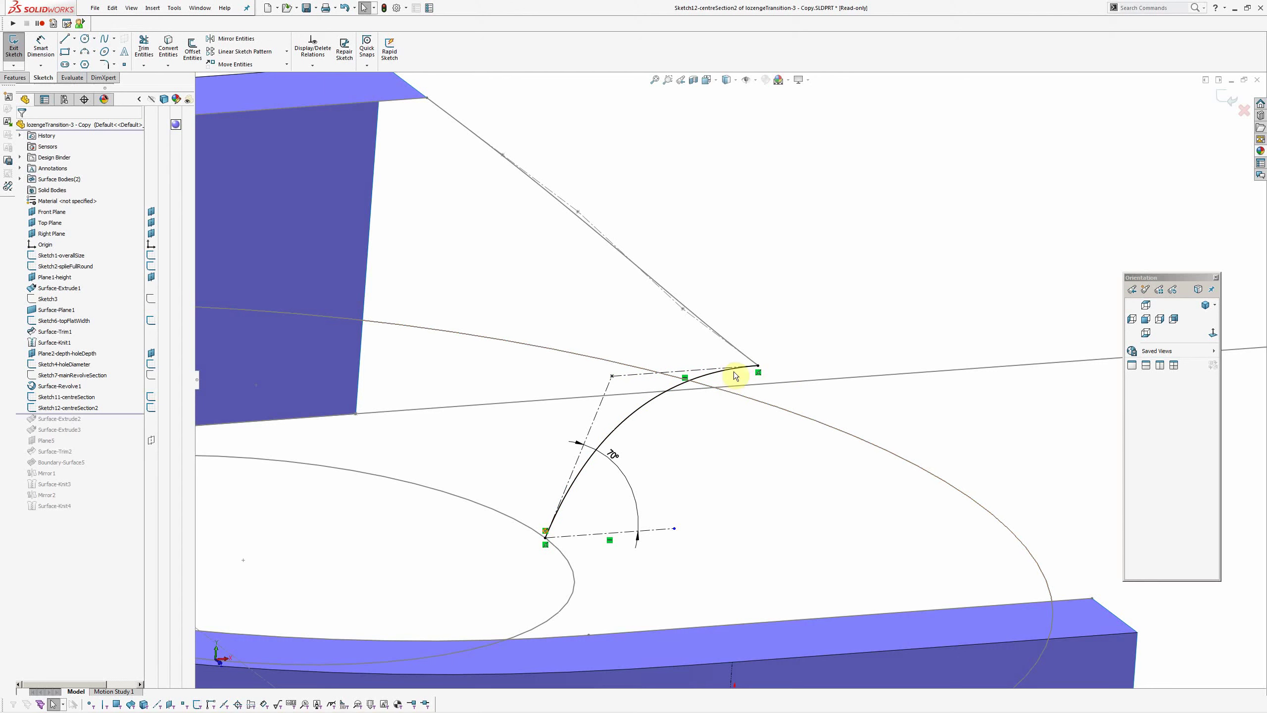
mouse_move(740, 468)
middle_mouse_down()
mouse_move(758, 458)
mouse_move(682, 473)
mouse_move(686, 413)
middle_mouse_up()
left_click(671, 361)
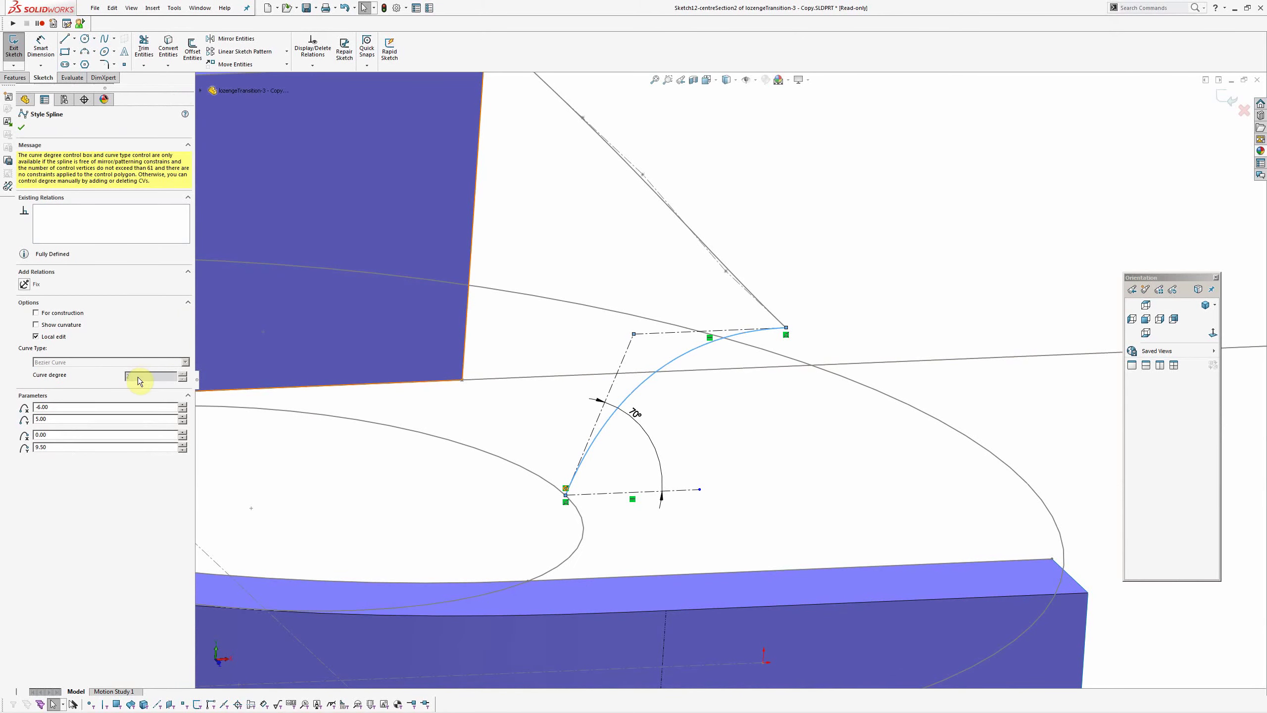
left_click(575, 249)
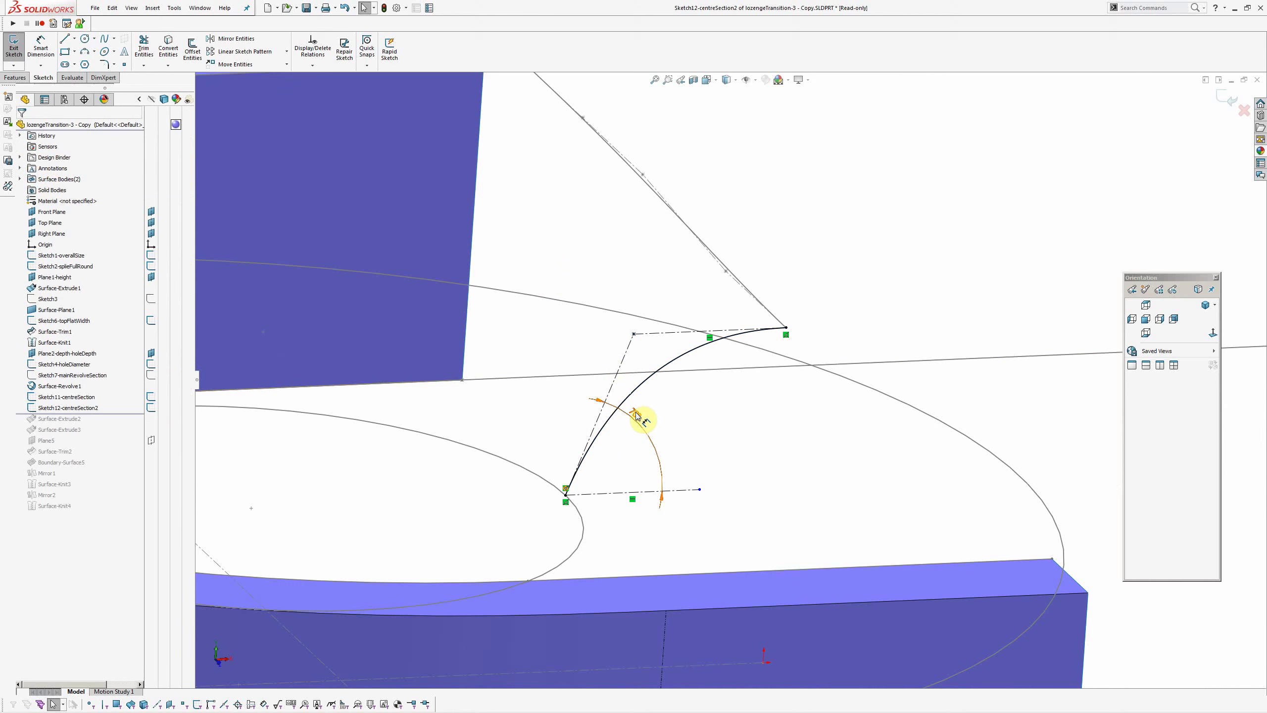
left_click(1226, 99)
Roll the history forward to include Surface-Extrude2 and compare the extruded strip with its source sketch.
middle_click_drag(342, 425, 397, 459, "ctrl")
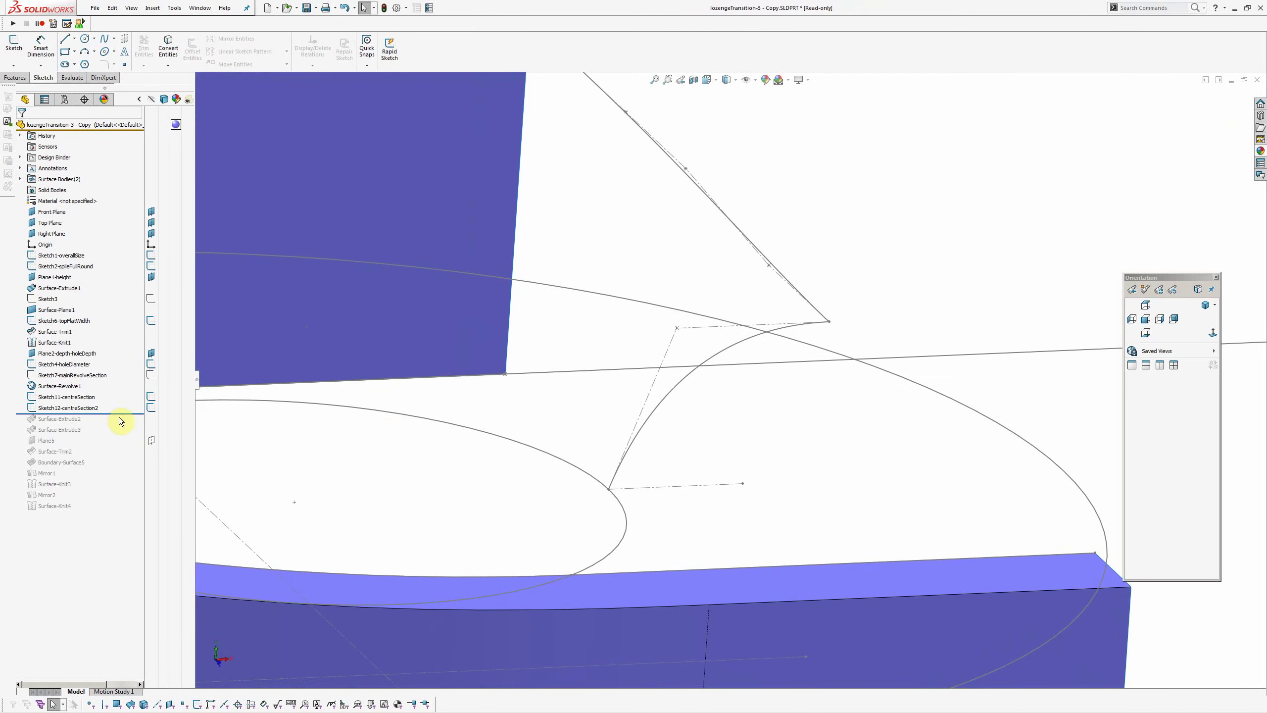
left_click_drag(119, 413, 119, 419)
scroll(621, 359, "up", 6)
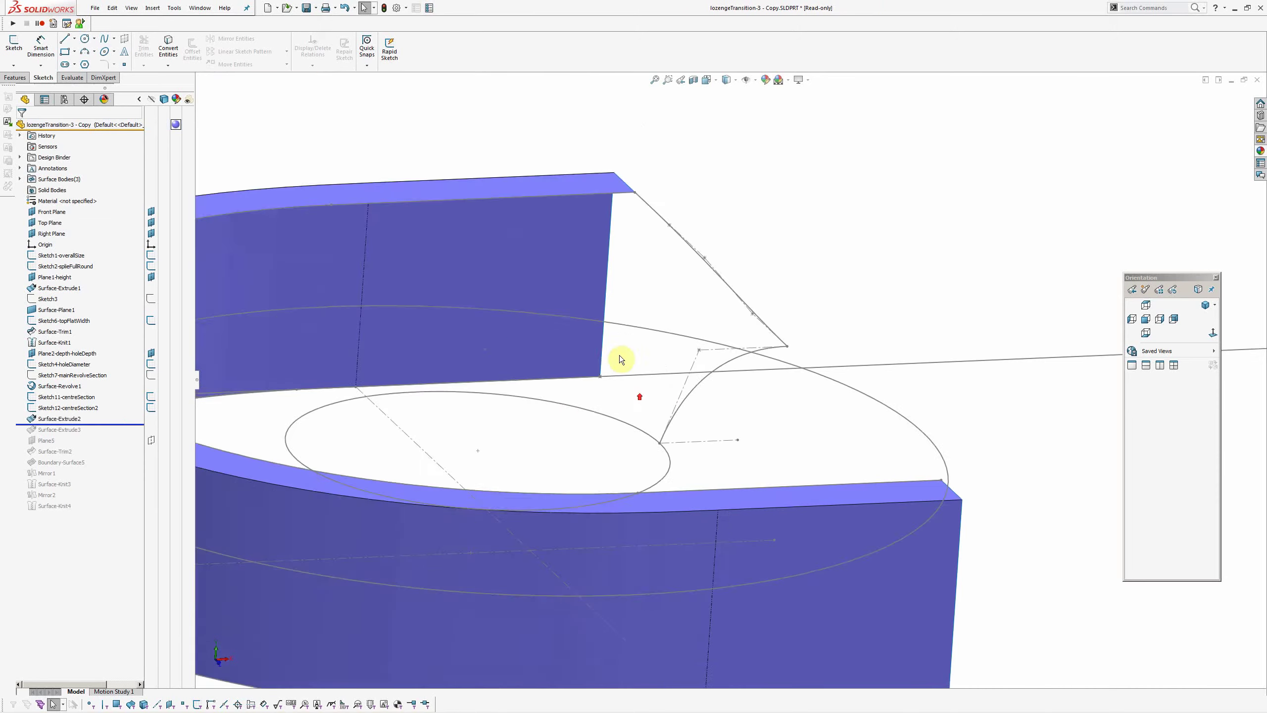
middle_click_drag(610, 389, 634, 376, "ctrl")
left_click(65, 422)
left_click(71, 408)
left_click(964, 181)
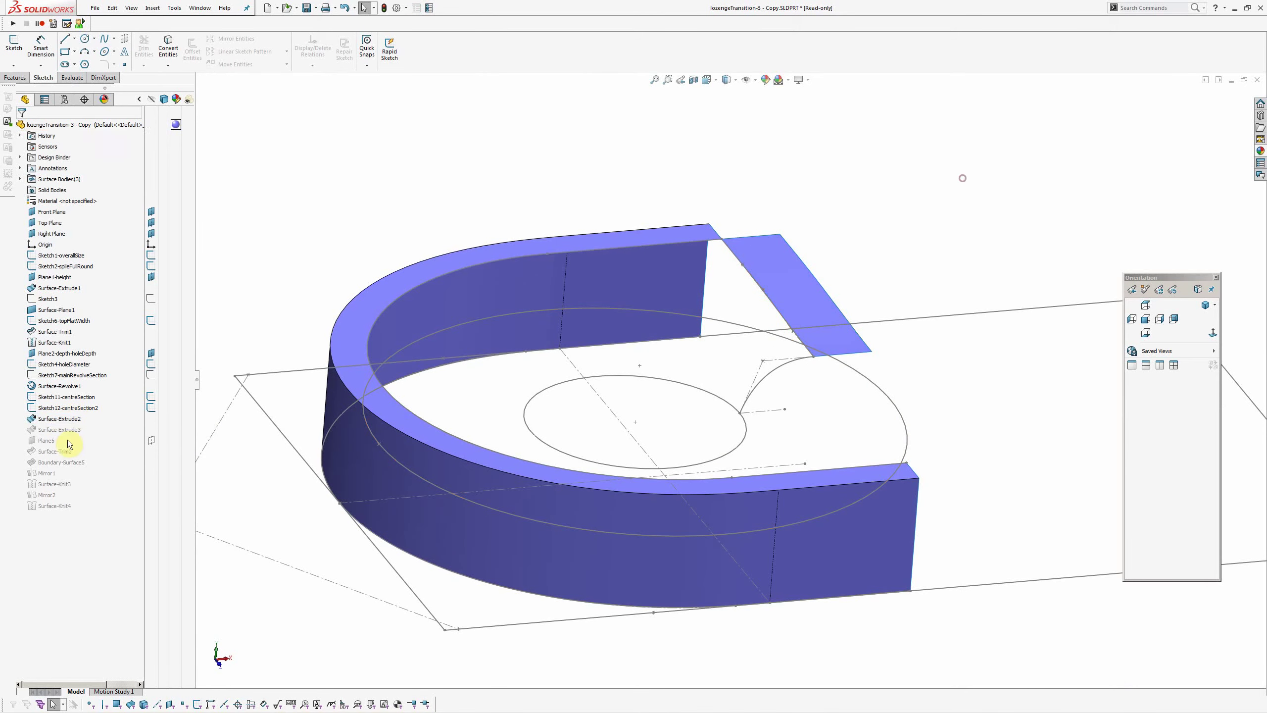
Roll the history forward to include Surface-Extrude3 and highlight both extruded reference surfaces in turn.
left_click_drag(107, 425, 106, 436)
mouse_move(721, 396)
middle_mouse_down("ctrl")
mouse_move(695, 408)
mouse_move(723, 420)
middle_mouse_up("ctrl")
left_click(68, 430)
left_click(69, 419)
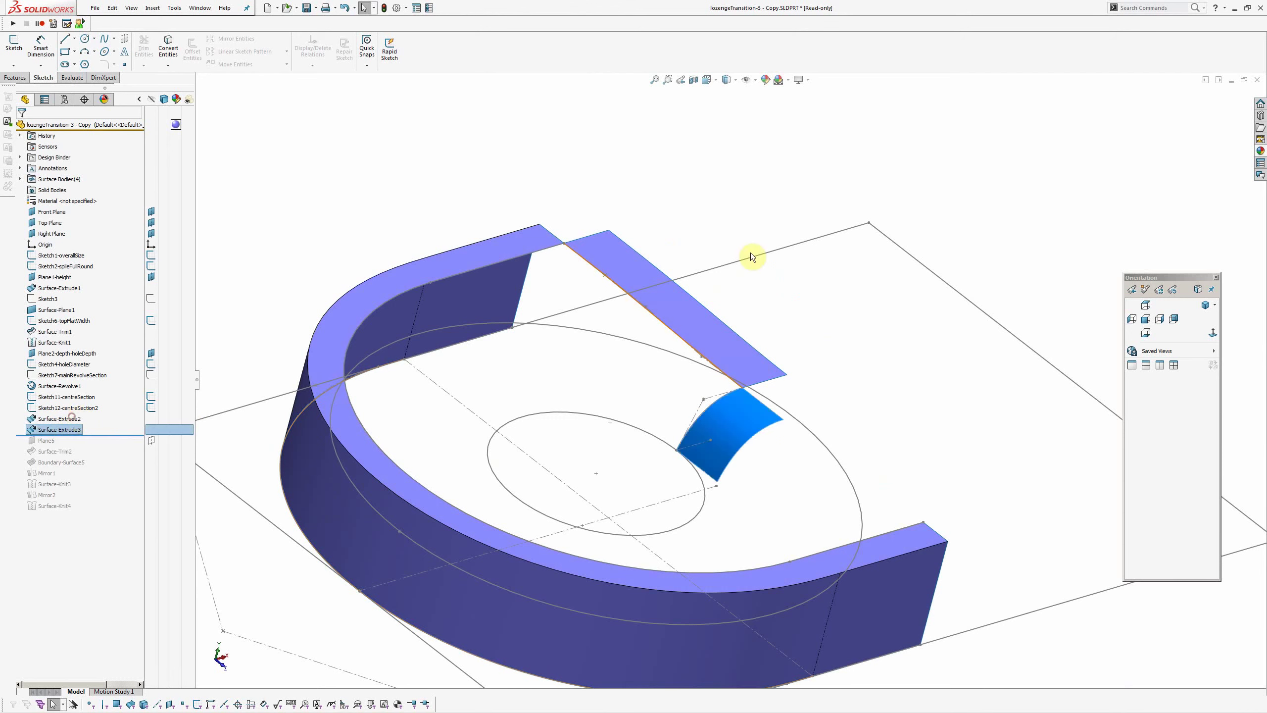
left_click(767, 172)
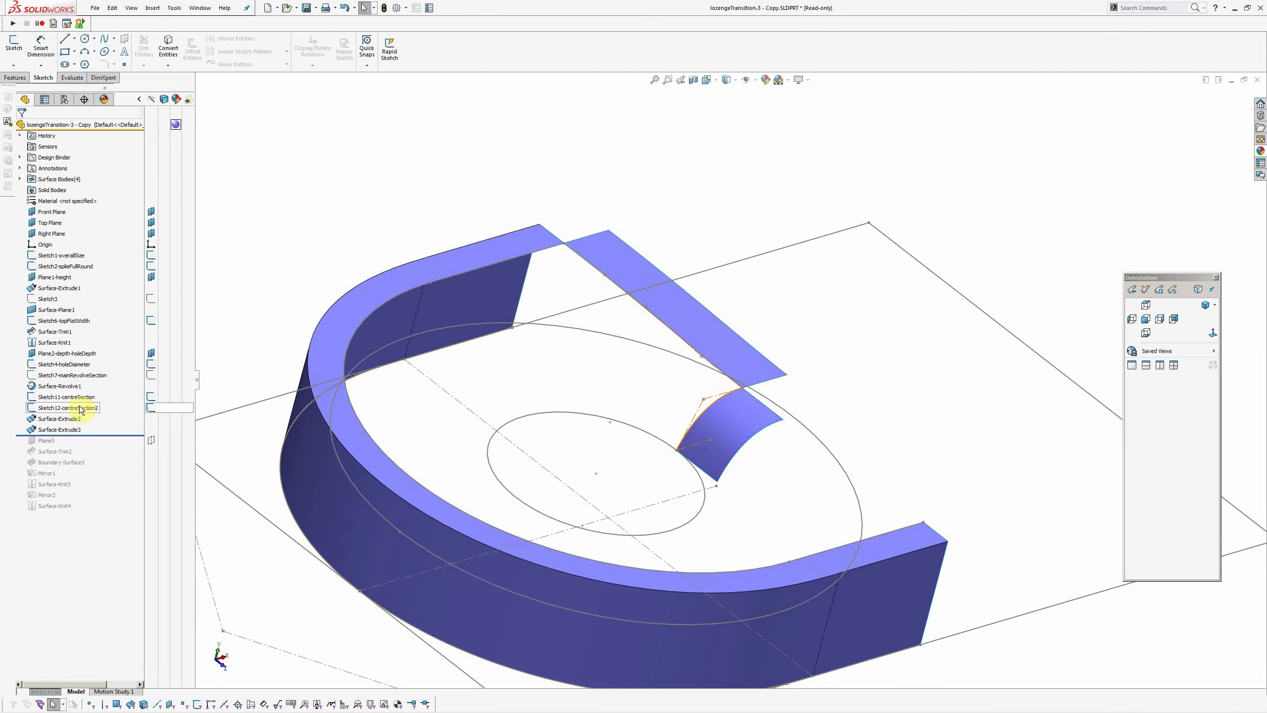
Roll the history forward to include Plane5 and show the Surface-Revolve1 body again.
left_click_drag(105, 433, 105, 443)
middle_click_drag(651, 354, 659, 394, "ctrl")
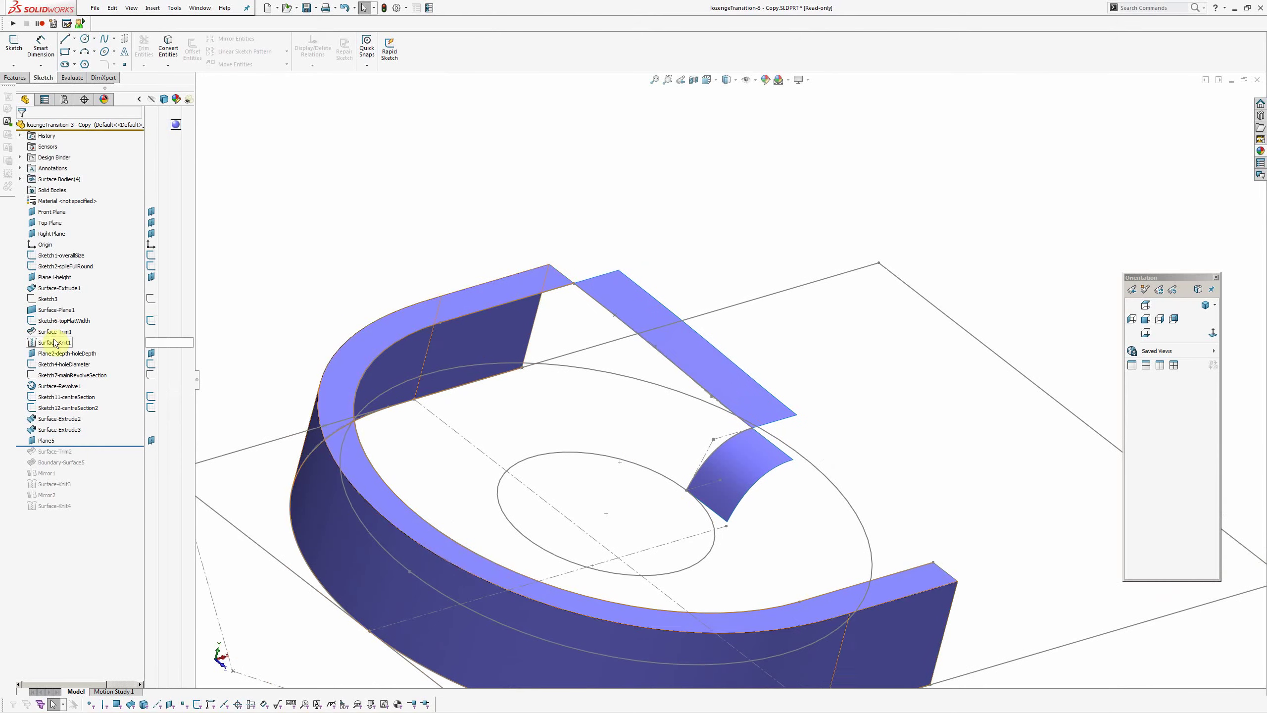
left_click(20, 178)
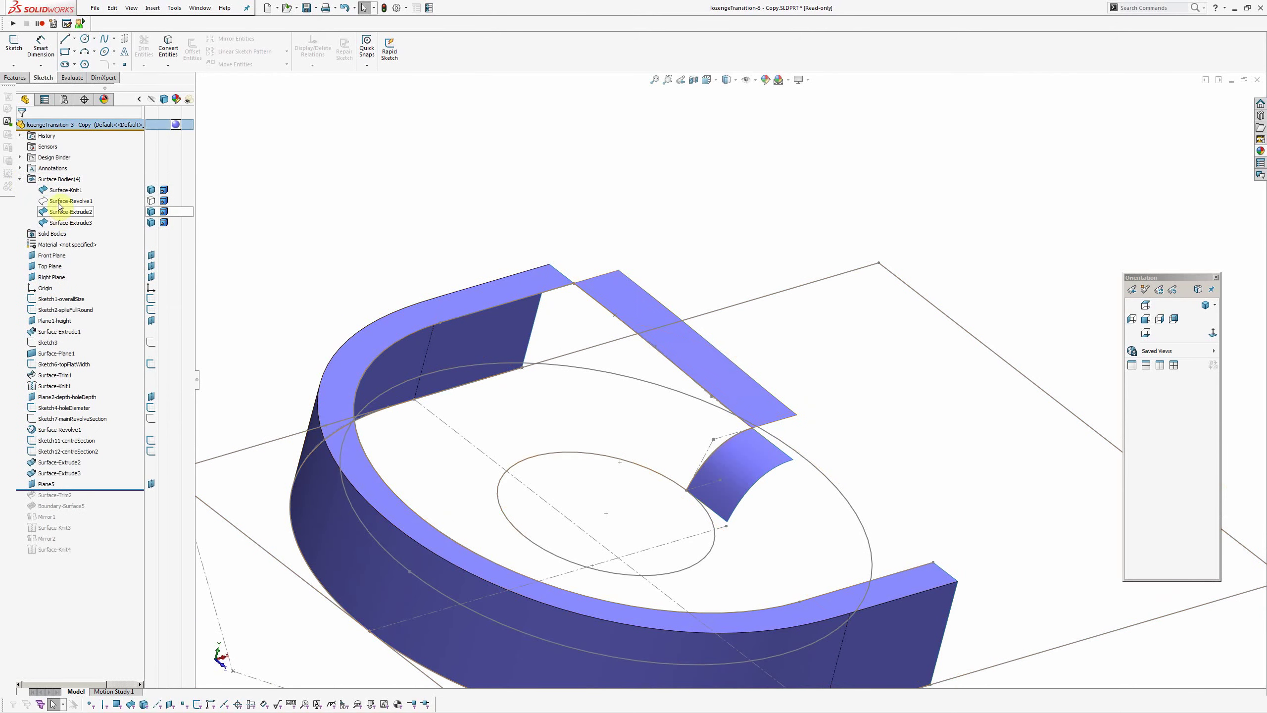
left_click(61, 203)
left_click(71, 186)
left_click(473, 131)
middle_click_drag(563, 320, 670, 489)
middle_click_drag(493, 402, 563, 371)
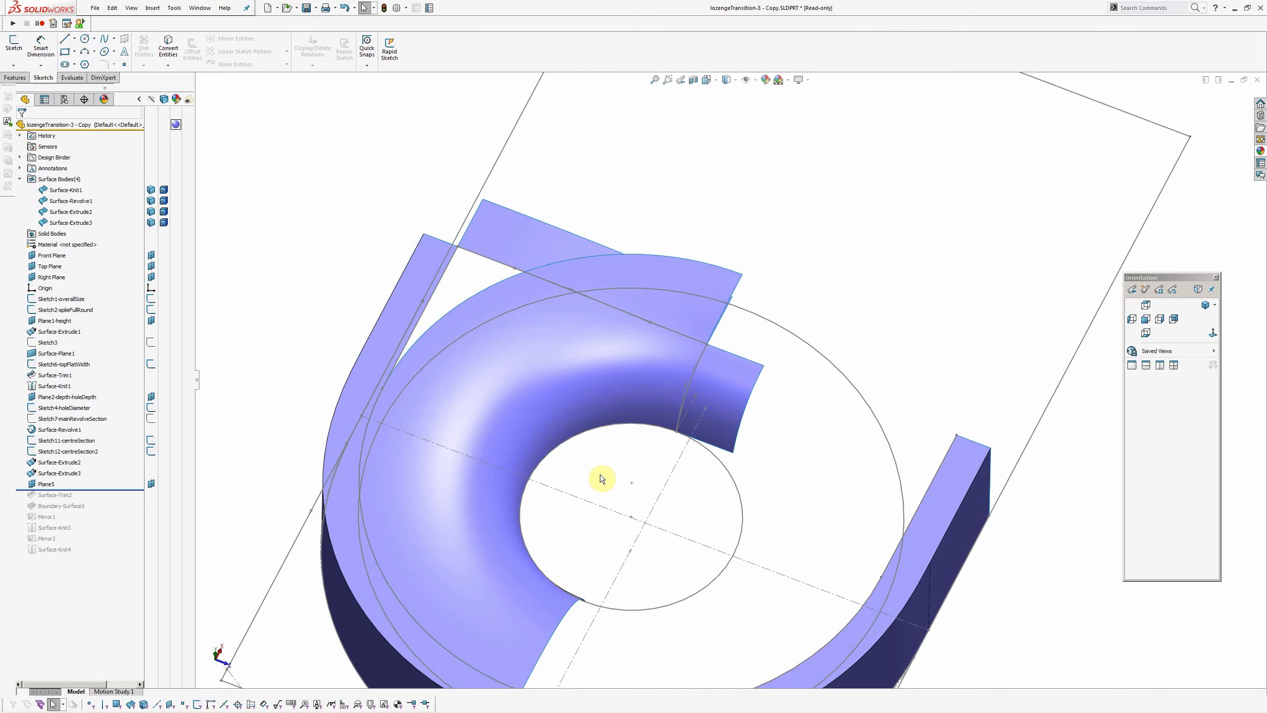
Open Plane5's definition, examine the two vertices and the point that position it, and close the definition.
middle_click_drag(619, 477, 634, 438)
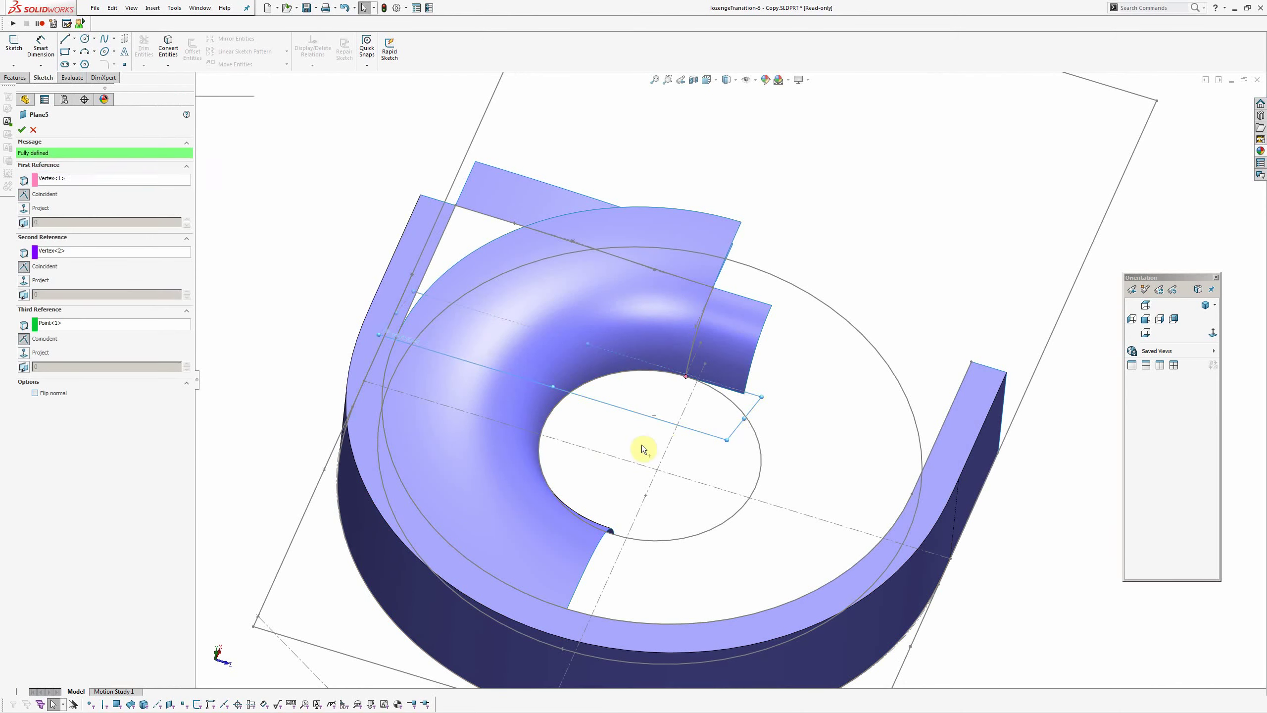
middle_click_drag(628, 456, 652, 447)
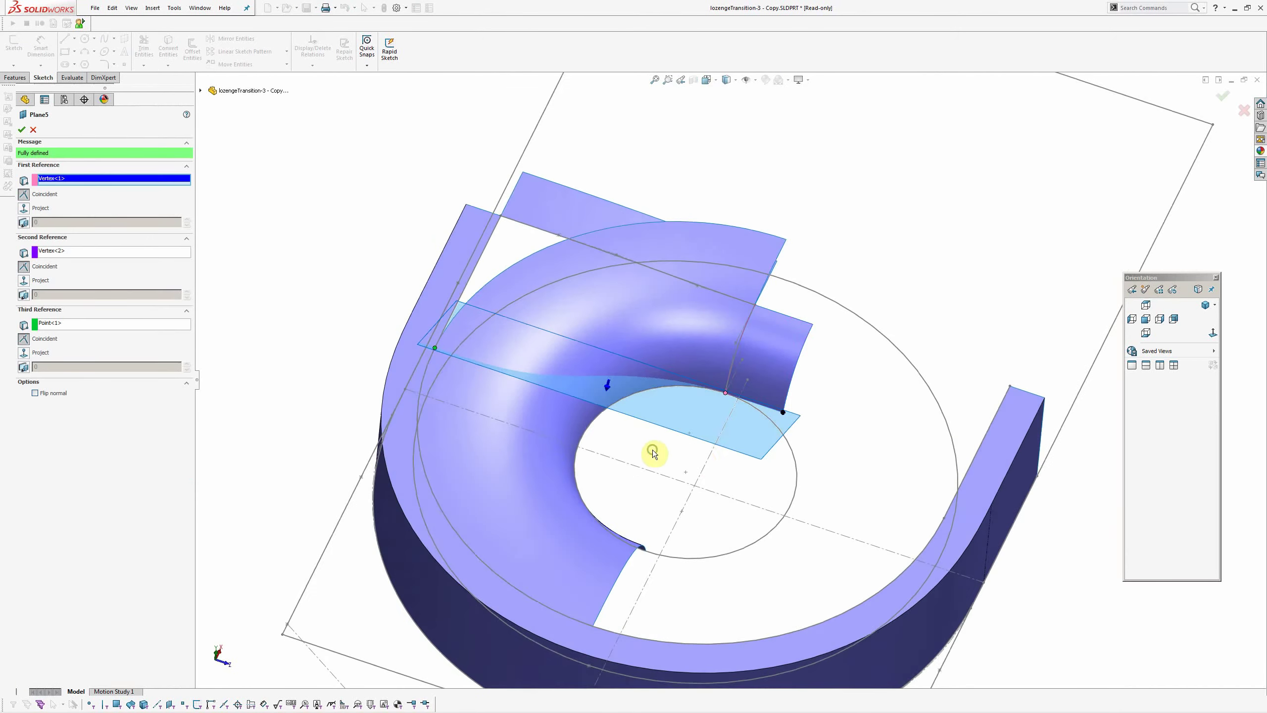
scroll(769, 472, "down", 3)
middle_click_drag(766, 379, 750, 510, "ctrl")
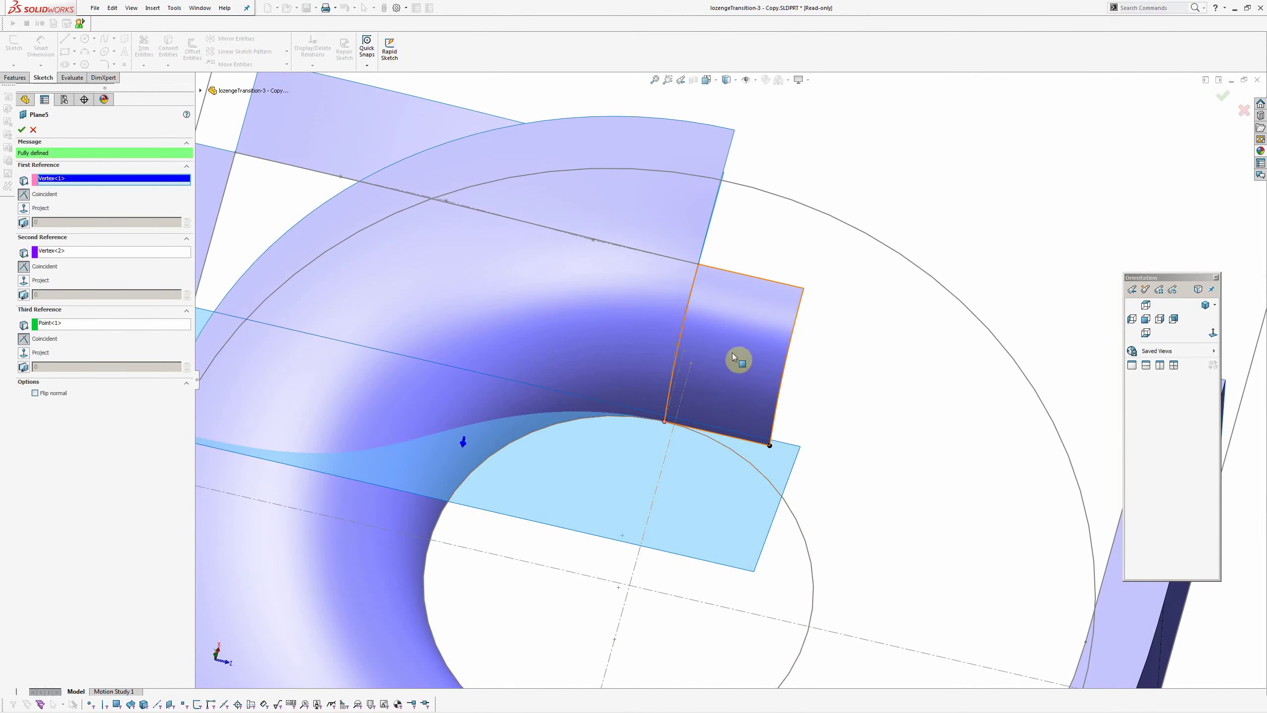
middle_click_drag(736, 402, 752, 378)
middle_click_drag(682, 405, 489, 432)
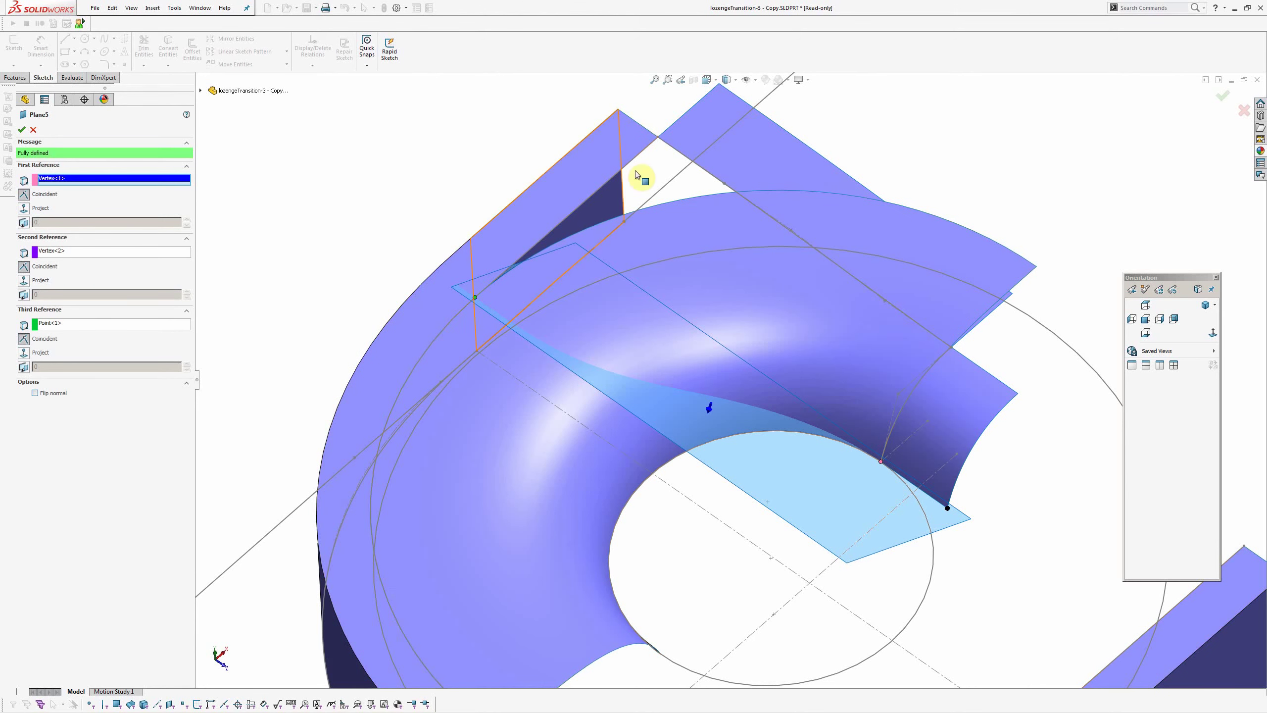
scroll(530, 351, "up", 2)
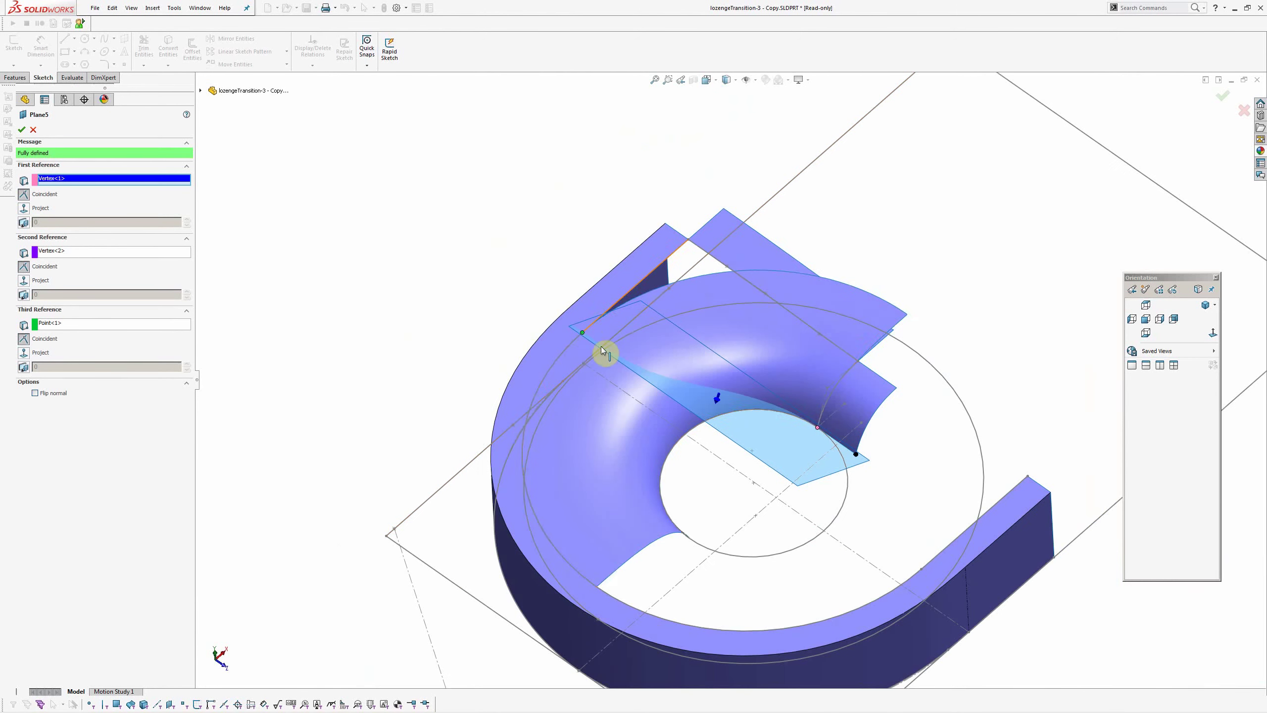
middle_click_drag(588, 586, 717, 439)
left_click(1222, 98)
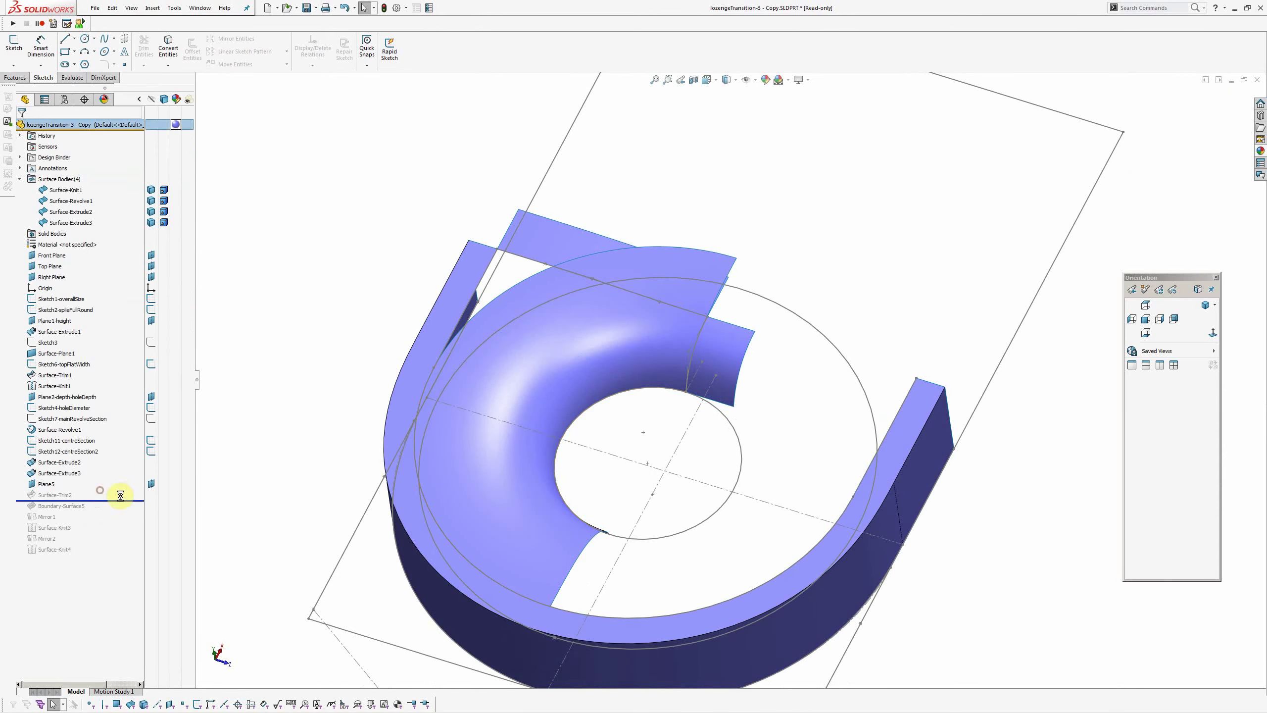
Roll the history forward through Surface-Trim2 to Boundary-Surface5 and open the boundary surface's definition.
middle_click_drag(554, 433, 655, 391)
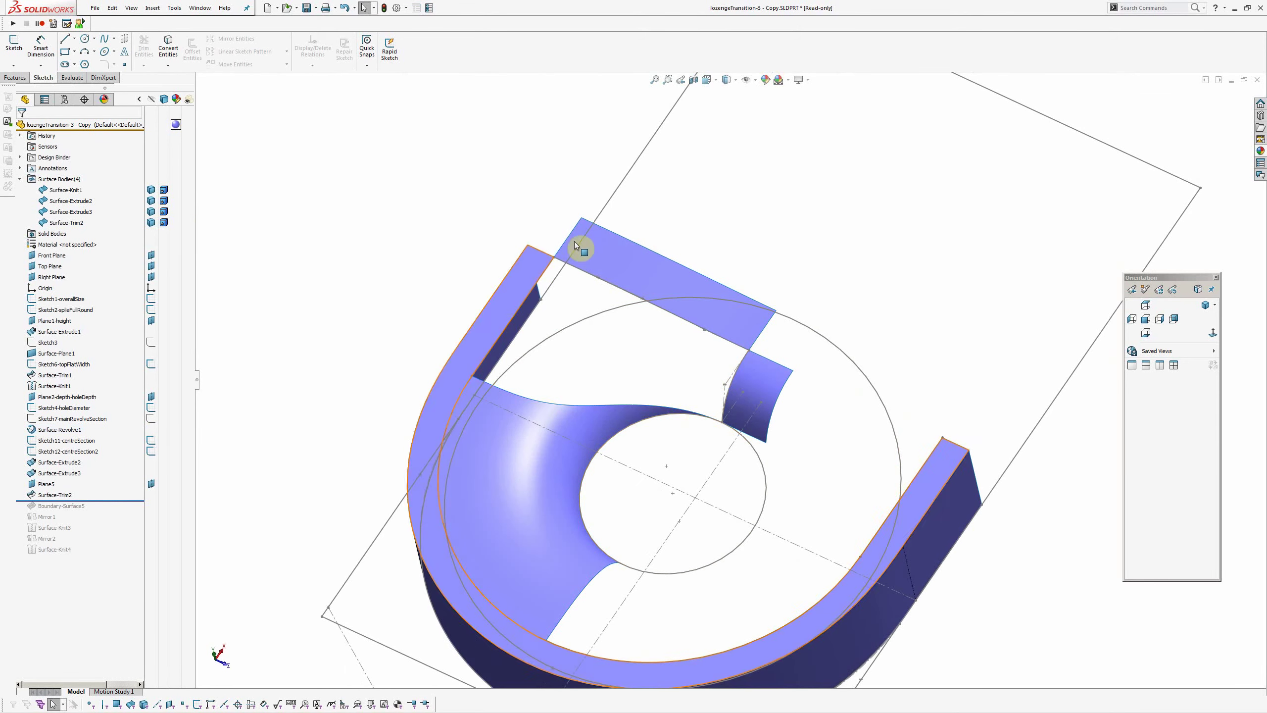
left_click(119, 501)
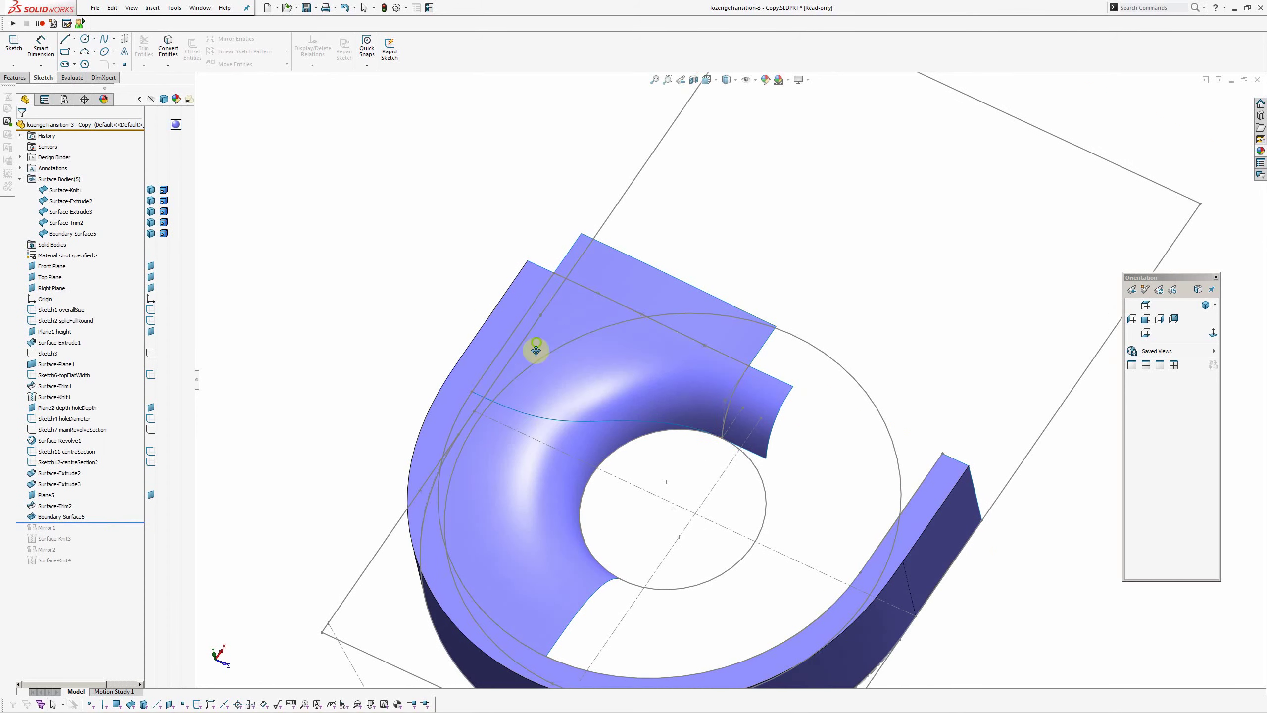
left_click(73, 518)
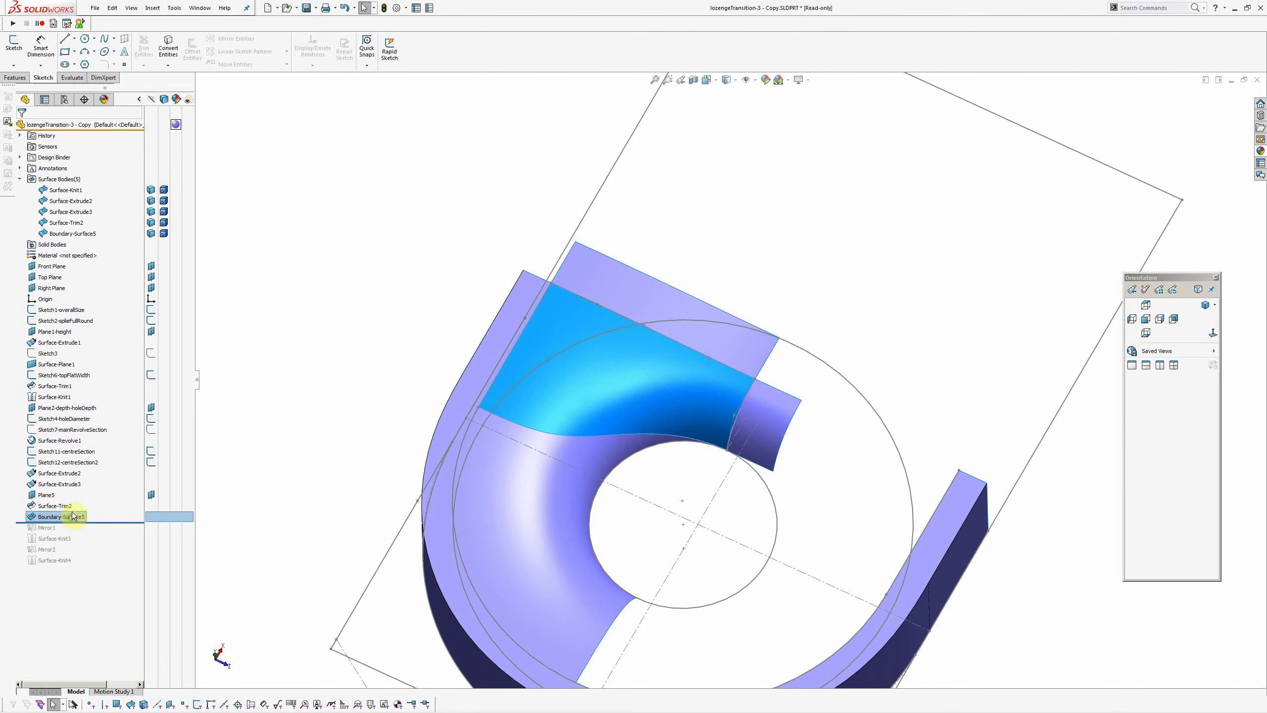
middle_click_drag(617, 472, 617, 329)
scroll(618, 328, "down", 3)
scroll(566, 368, "up", 5)
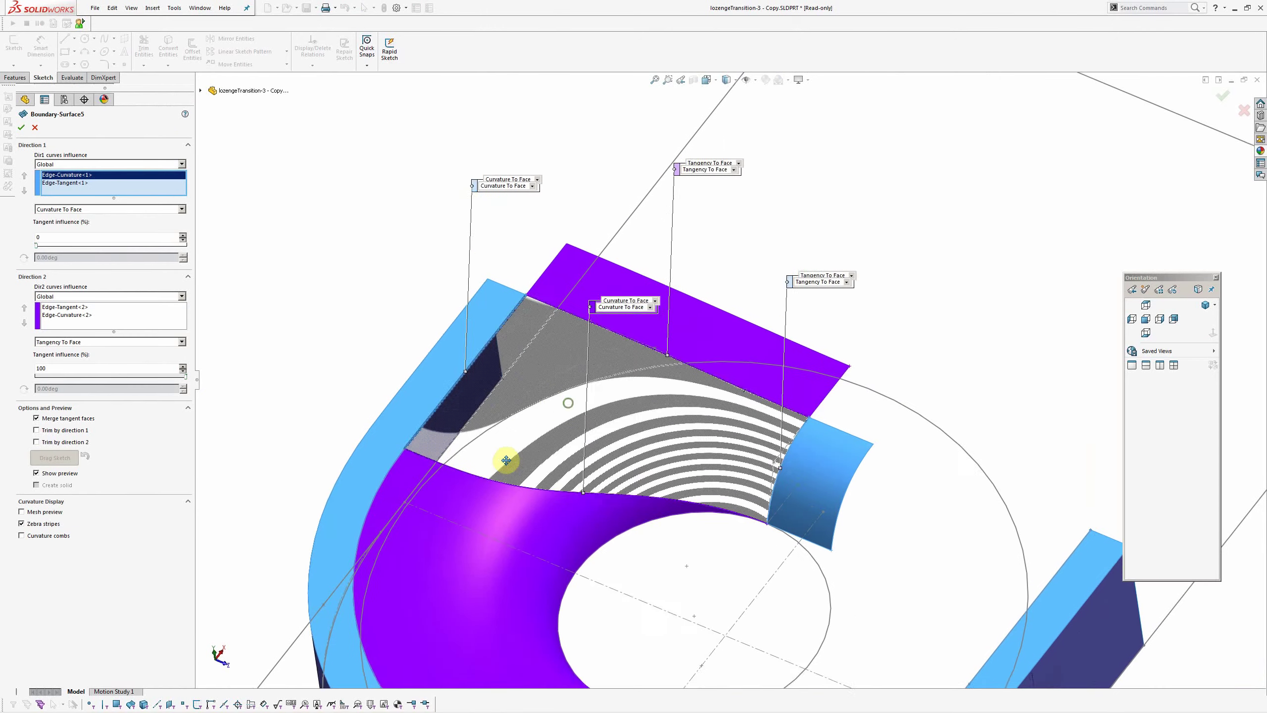
Examine the curvature and tangency conditions of the Direction 1 and Direction 2 edges in Boundary-Surface5.
left_click(66, 183)
left_click(64, 175)
left_click(63, 183)
left_click(62, 175)
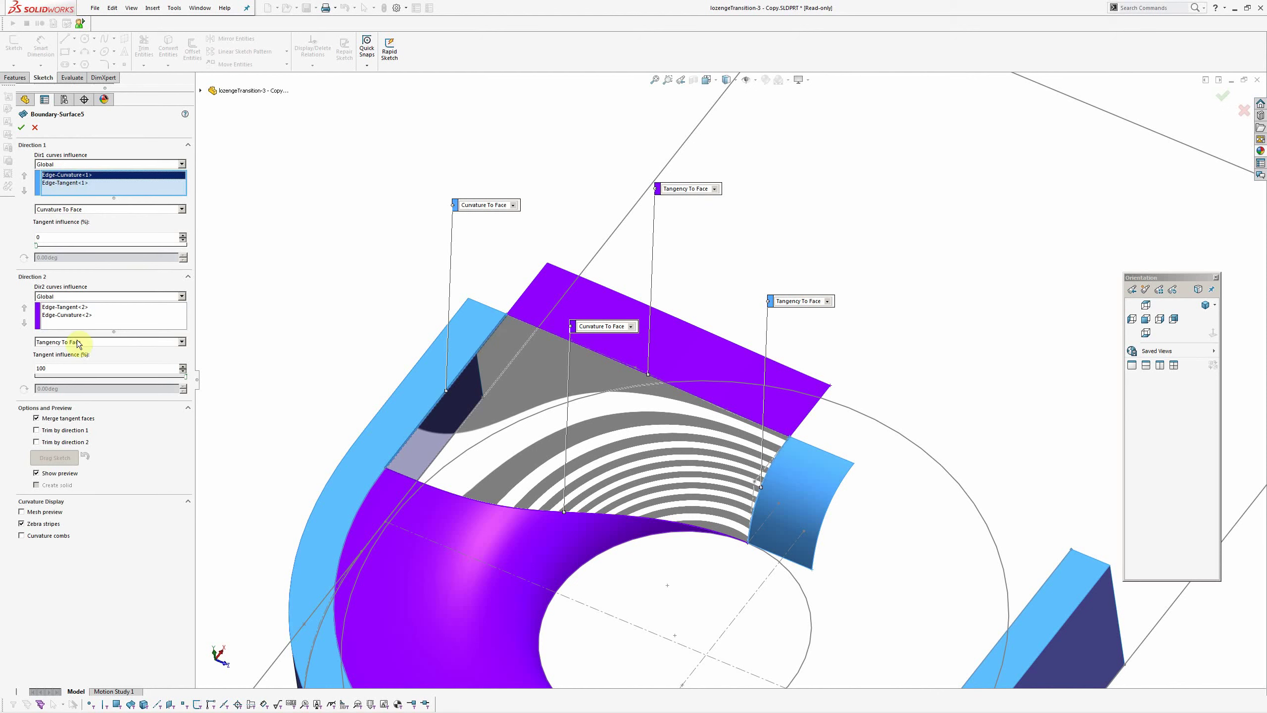
left_click(66, 315)
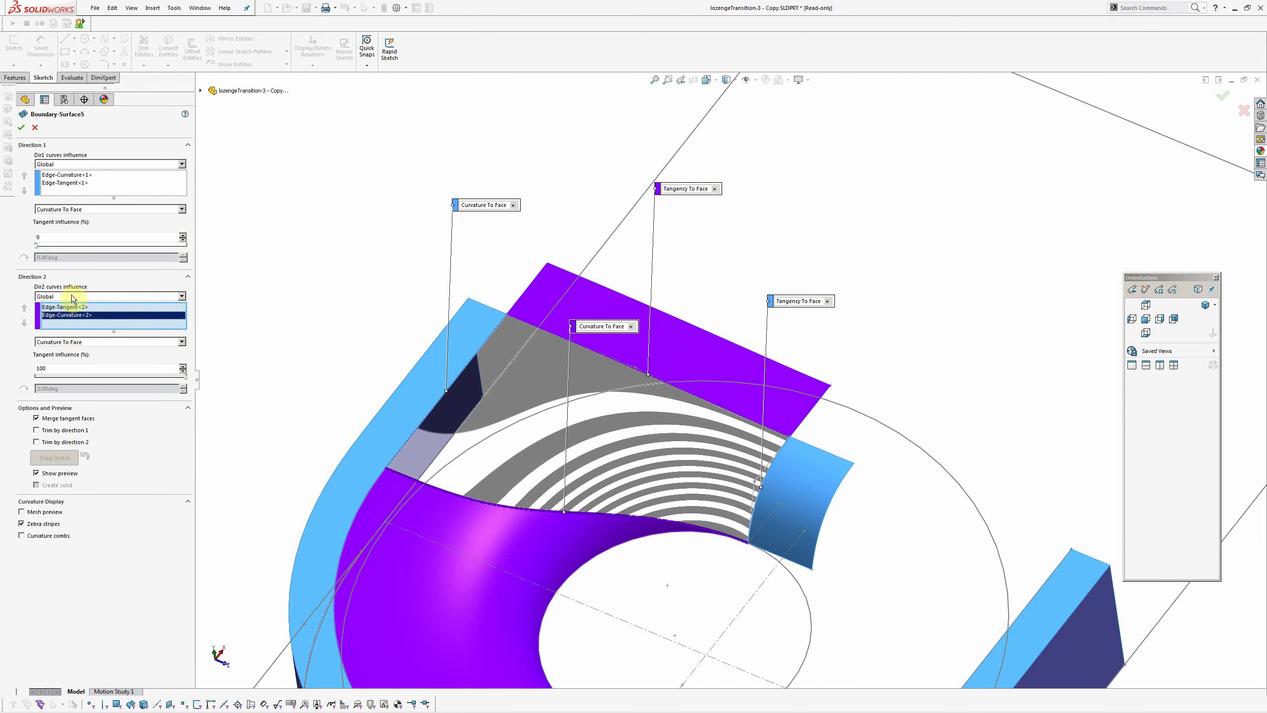
left_click(68, 182)
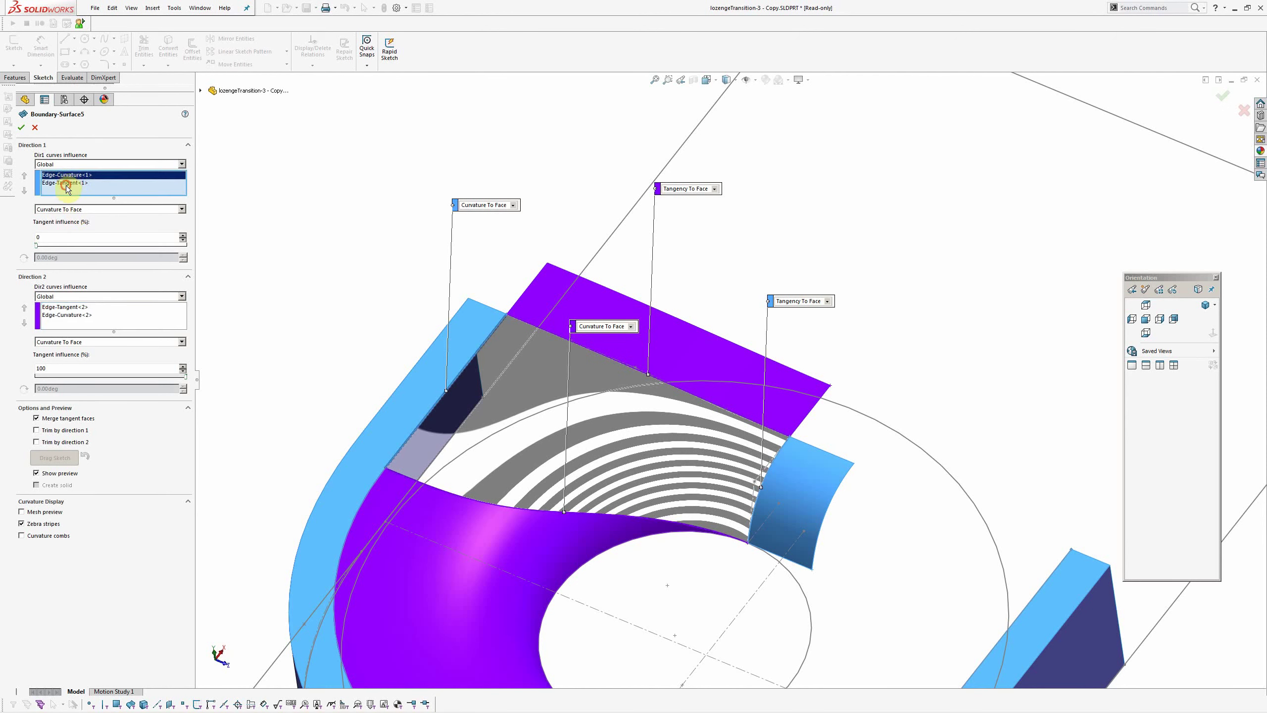
middle_click_drag(460, 400, 612, 441)
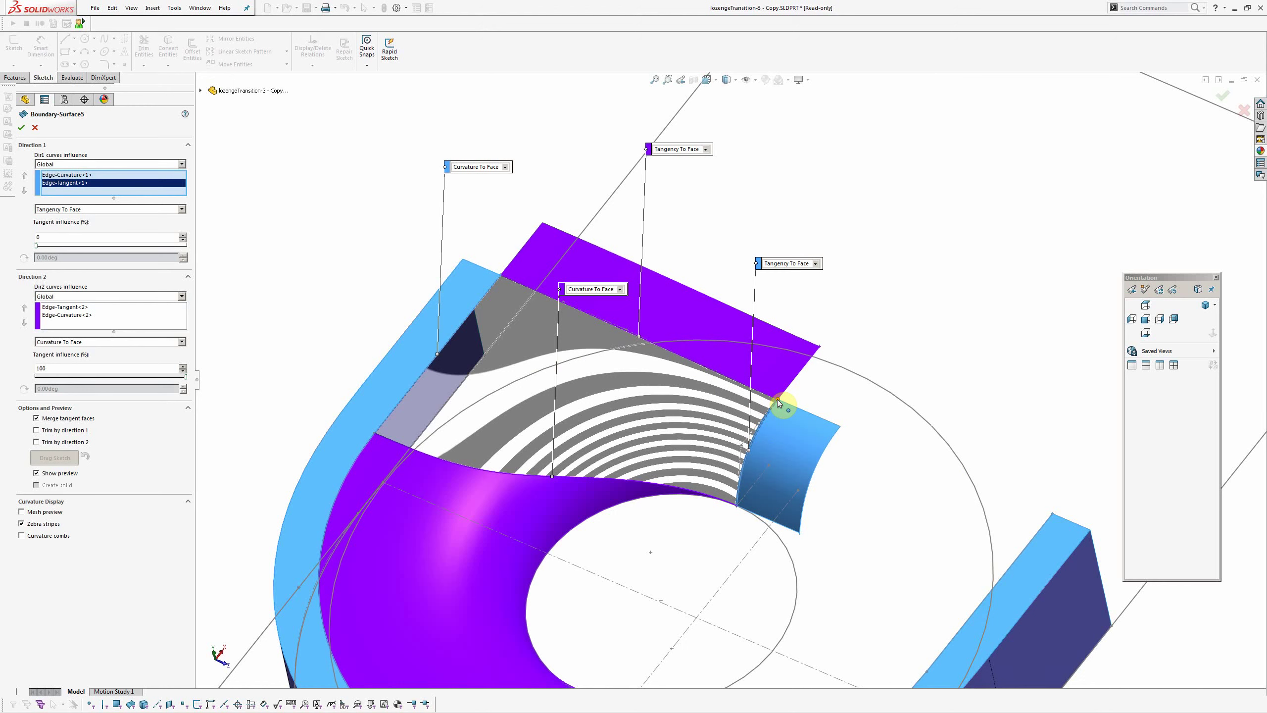
Try a tangent influence of 0% on the Direction 2 curvature edge, raise it again, and close the boundary surface definition.
left_click(49, 315)
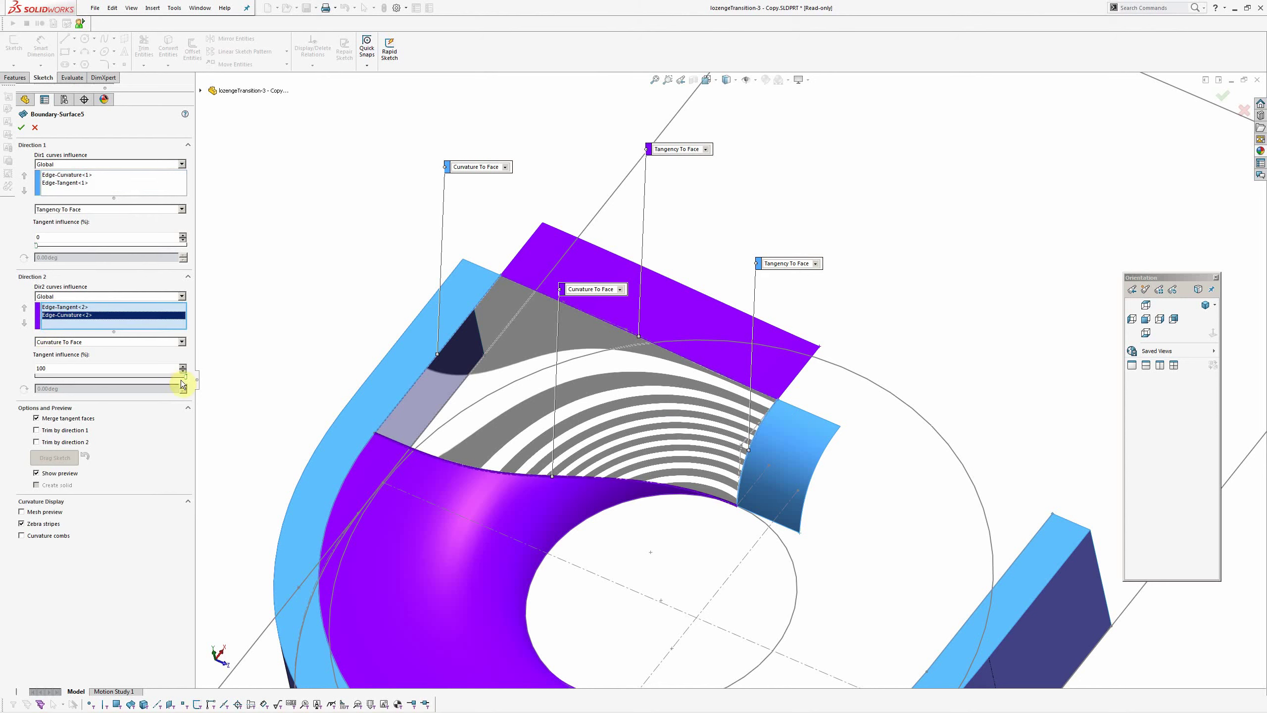
left_click(29, 379)
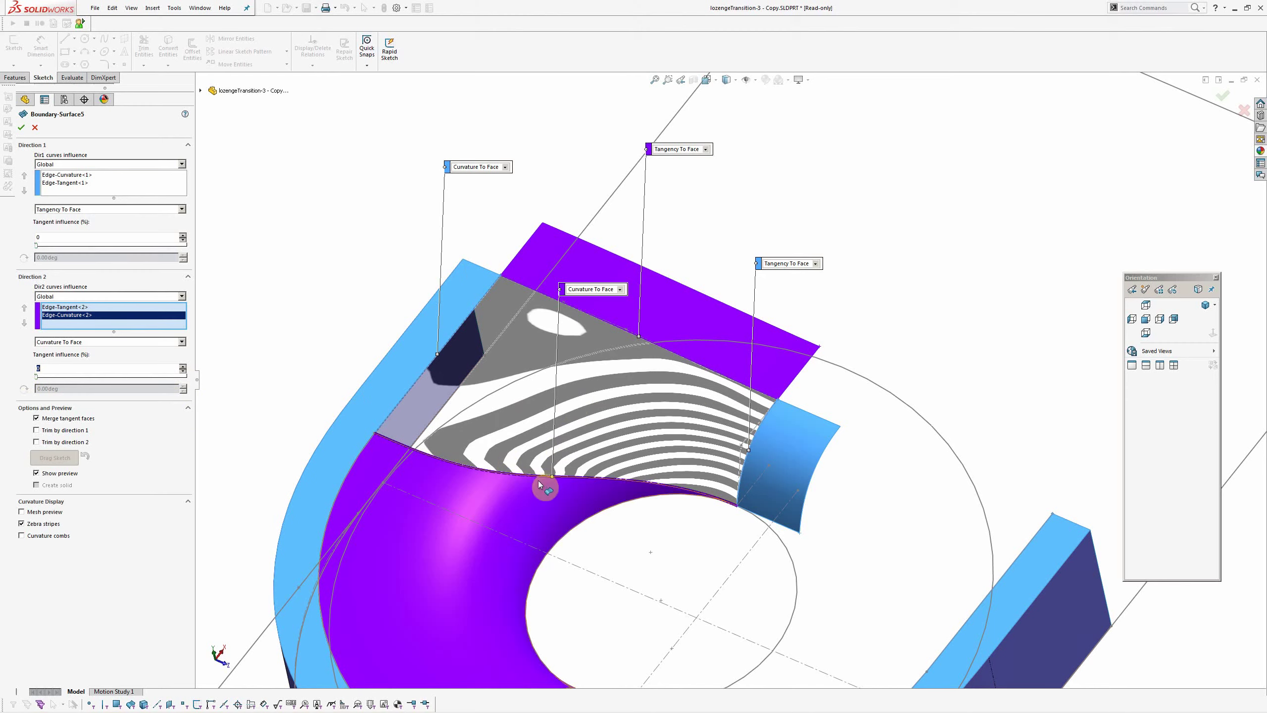
mouse_move(648, 494)
middle_mouse_down()
mouse_move(654, 480)
mouse_move(647, 507)
middle_mouse_up()
left_click(38, 362)
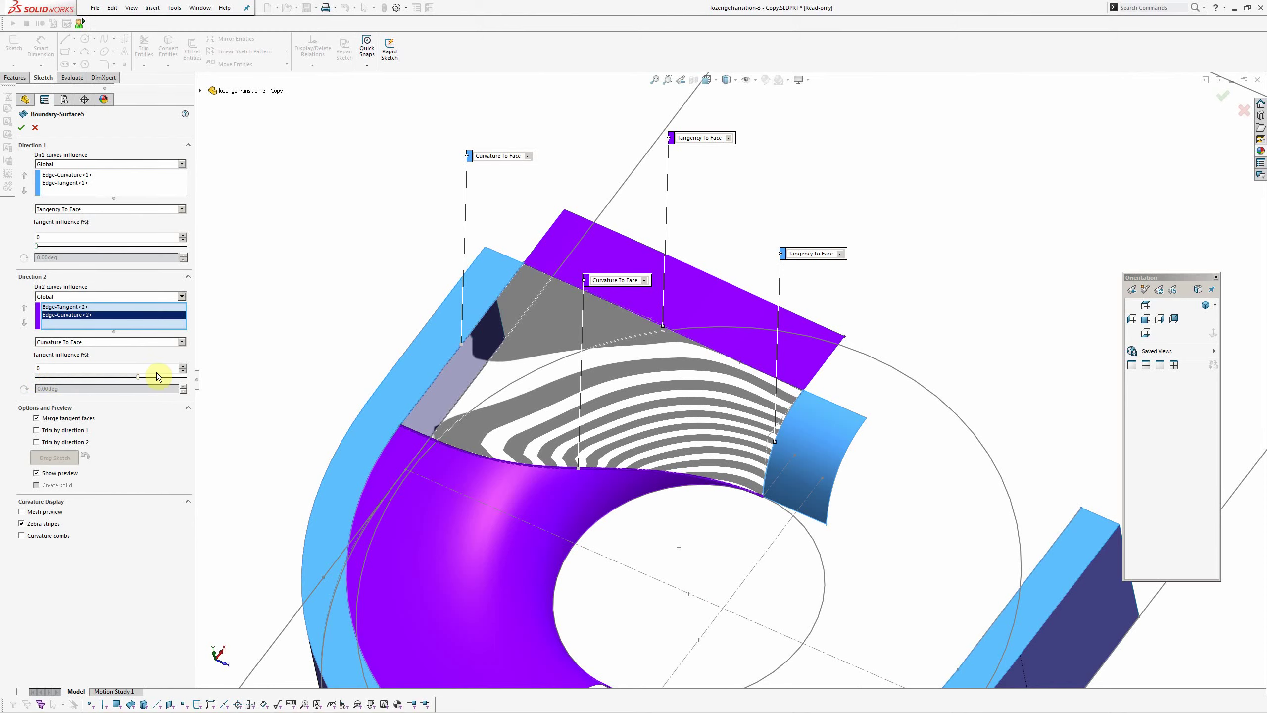
left_click_drag(210, 371, 209, 371)
middle_click_drag(691, 505, 379, 418)
left_click(24, 128)
Select the Surface-Extrude2 and Surface-Extrude3 reference surfaces and hide them.
left_click(282, 420)
mouse_move(622, 487)
middle_mouse_down()
mouse_move(560, 453)
mouse_move(634, 546)
middle_mouse_up()
left_click(860, 451)
left_click(824, 513, "ctrl")
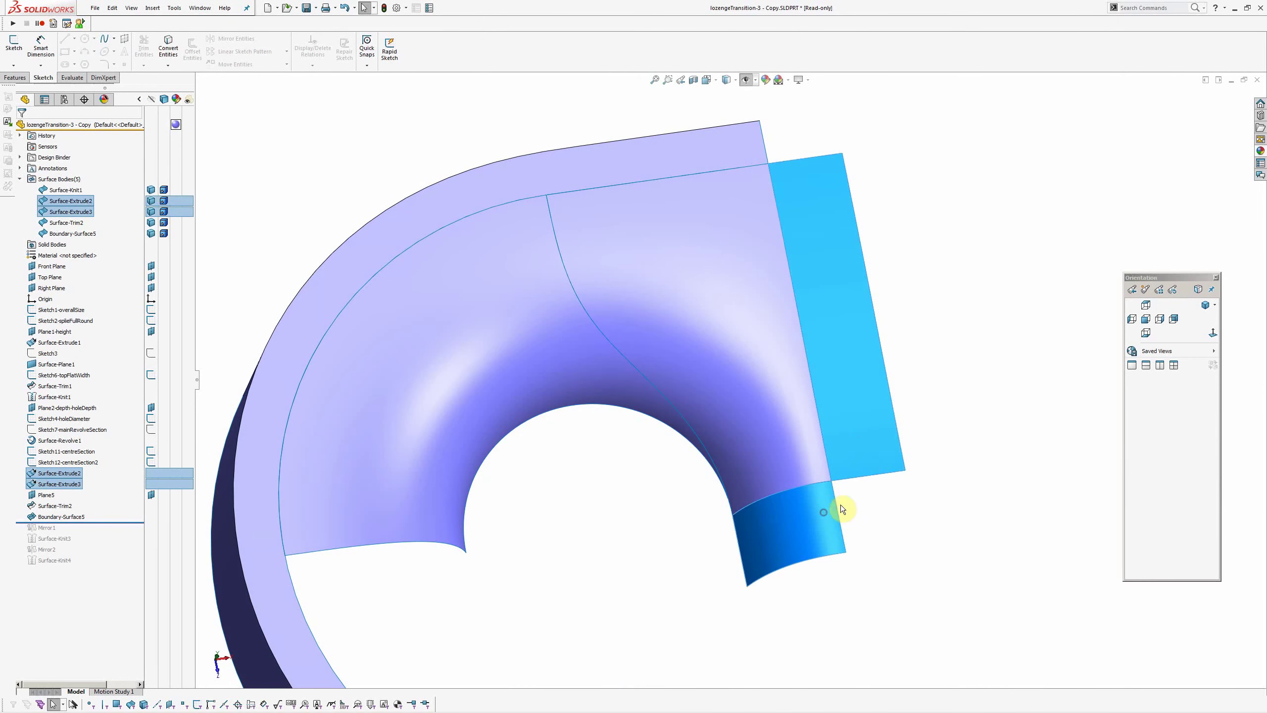
right_click_drag(868, 487, 647, 487)
Examine the zebra stripes across the seams between the boundary surface, revolved surface and flat rim, and turn the stripes off.
scroll(627, 471, "up", 2)
right_click(628, 424)
middle_click_drag(628, 425, 652, 496)
scroll(675, 400, "down", 2)
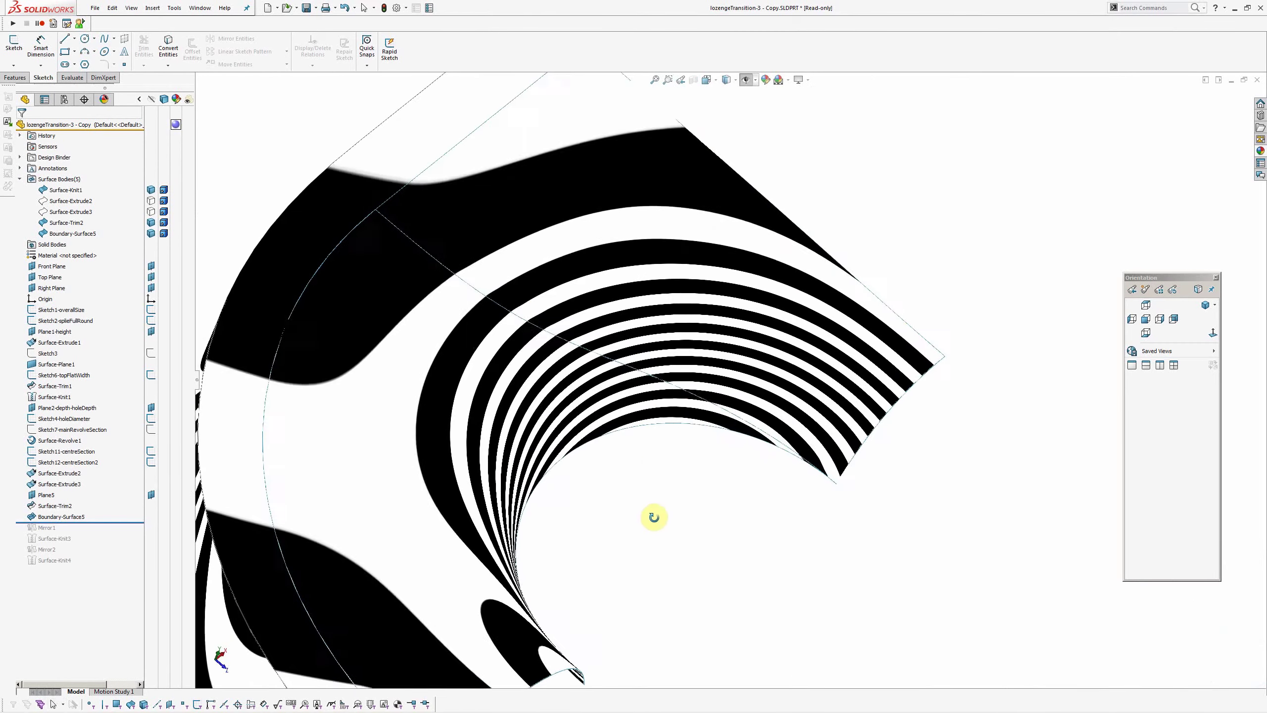
scroll(576, 290, "down", 3)
middle_click_drag(577, 289, 572, 256)
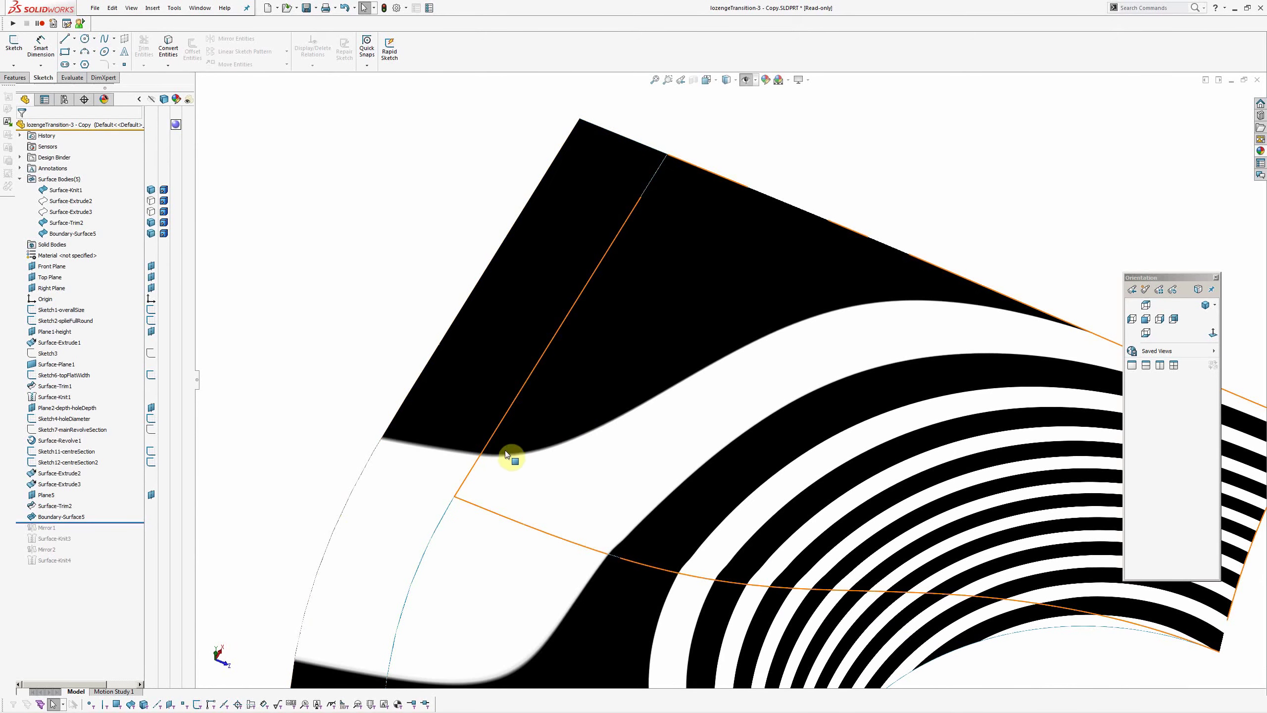
scroll(638, 407, "up", 3)
middle_click_drag(647, 457, 623, 374)
scroll(622, 374, "down", 3)
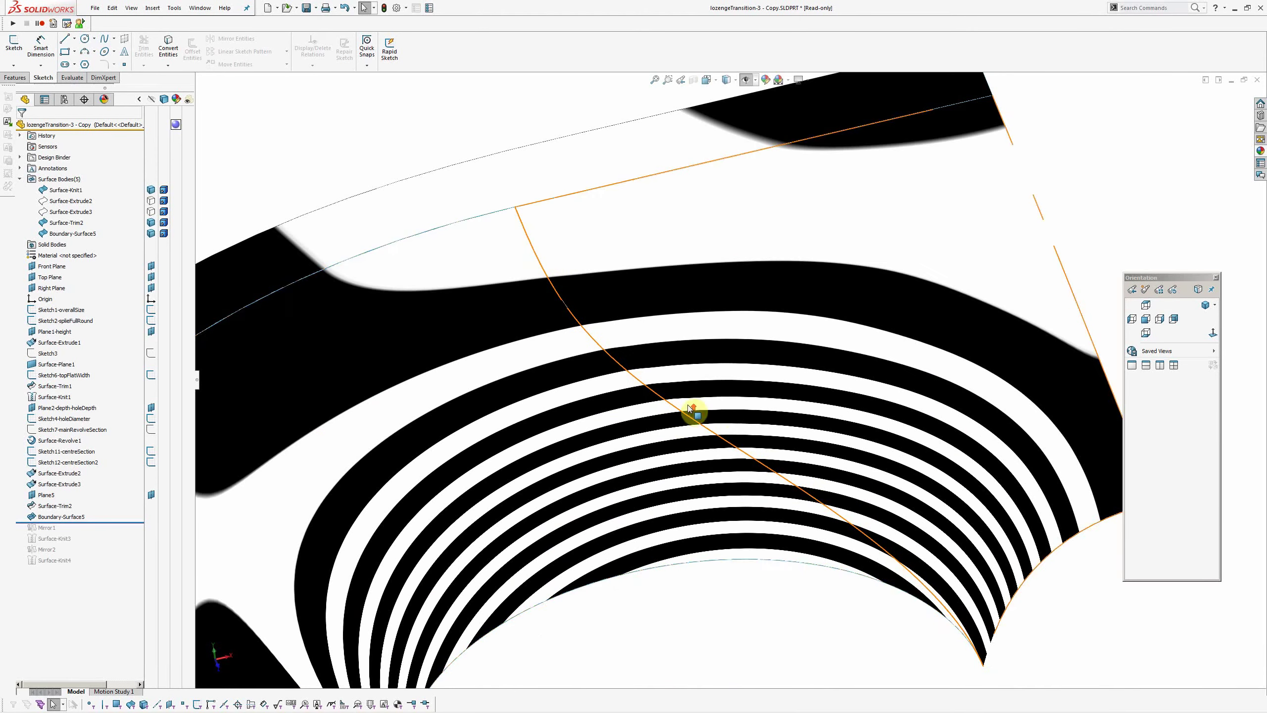
scroll(688, 411, "up", 3)
middle_click_drag(687, 410, 723, 481)
scroll(711, 407, "down", 3)
scroll(711, 407, "up", 2)
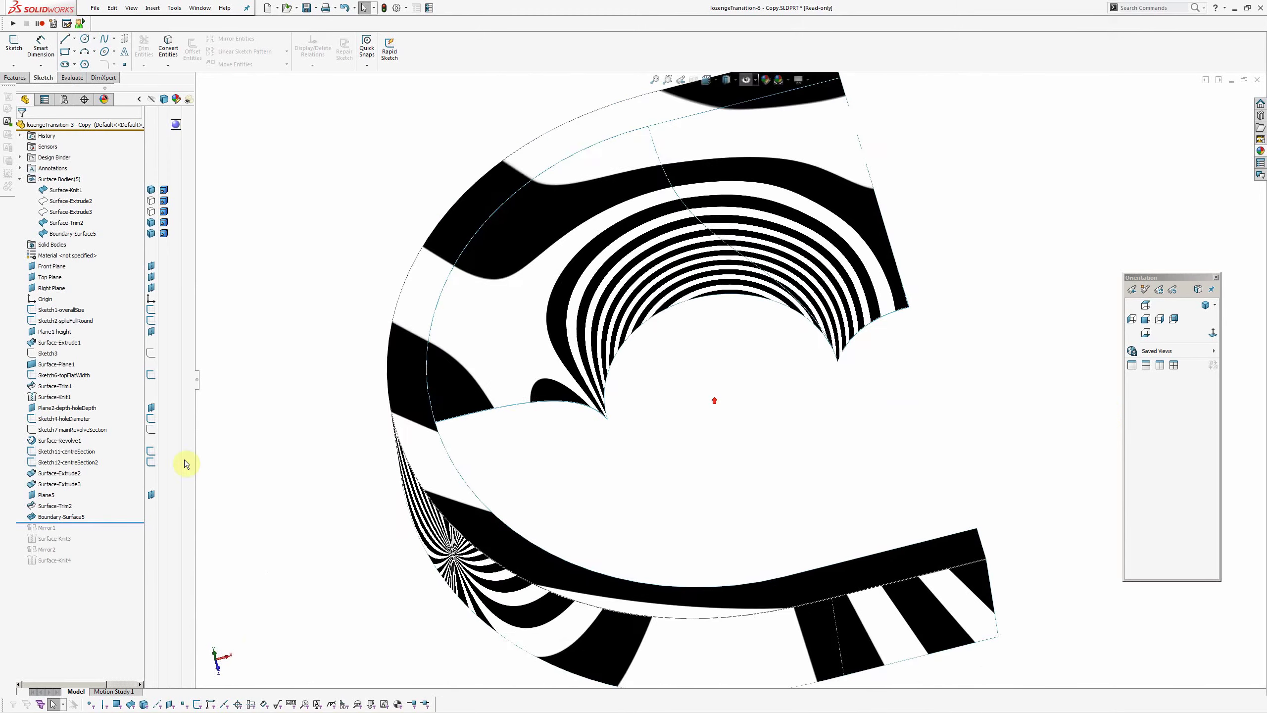
key("z")
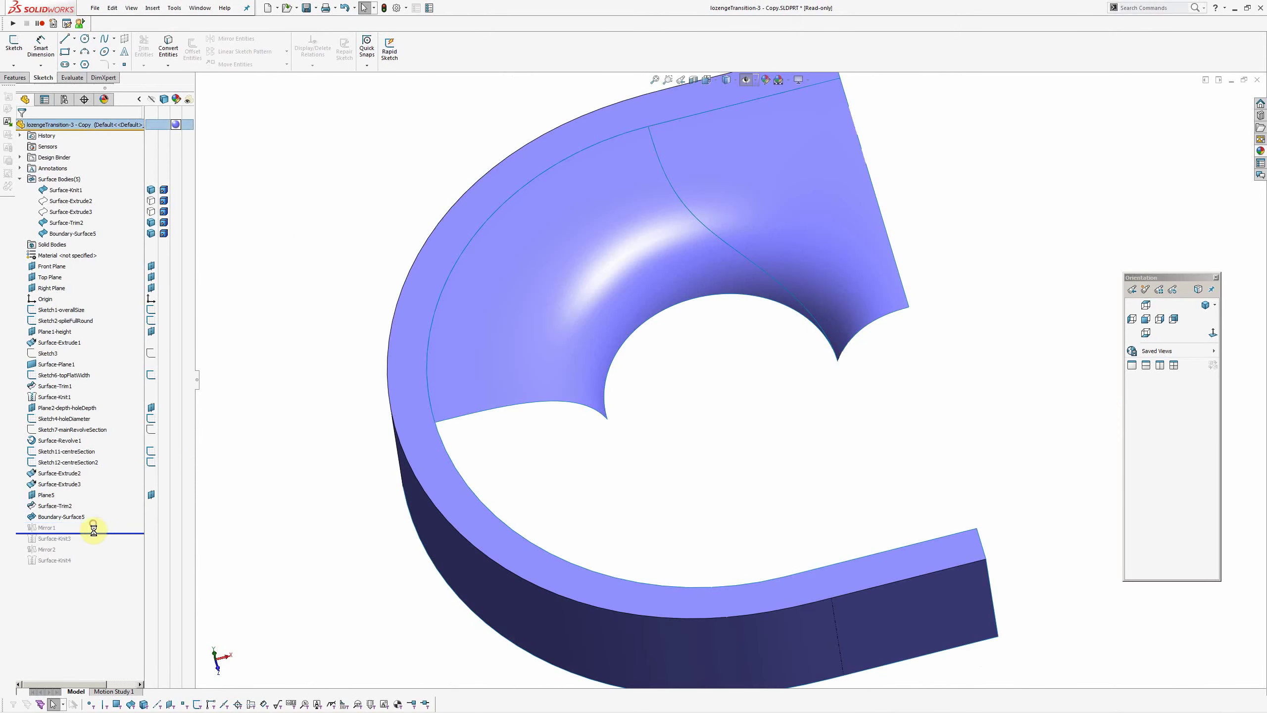
Roll the history forward through the mirror and knit features to Surface-Knit4, completing the two-hole part.
left_click_drag(98, 522, 99, 532)
mouse_move(566, 458)
middle_mouse_down()
mouse_move(633, 507)
mouse_move(644, 452)
mouse_move(366, 509)
middle_mouse_up()
left_click_drag(103, 555, 102, 567)
left_click_drag(103, 522, 101, 533)
middle_click_drag(693, 406, 314, 462)
left_click_drag(91, 544, 90, 554)
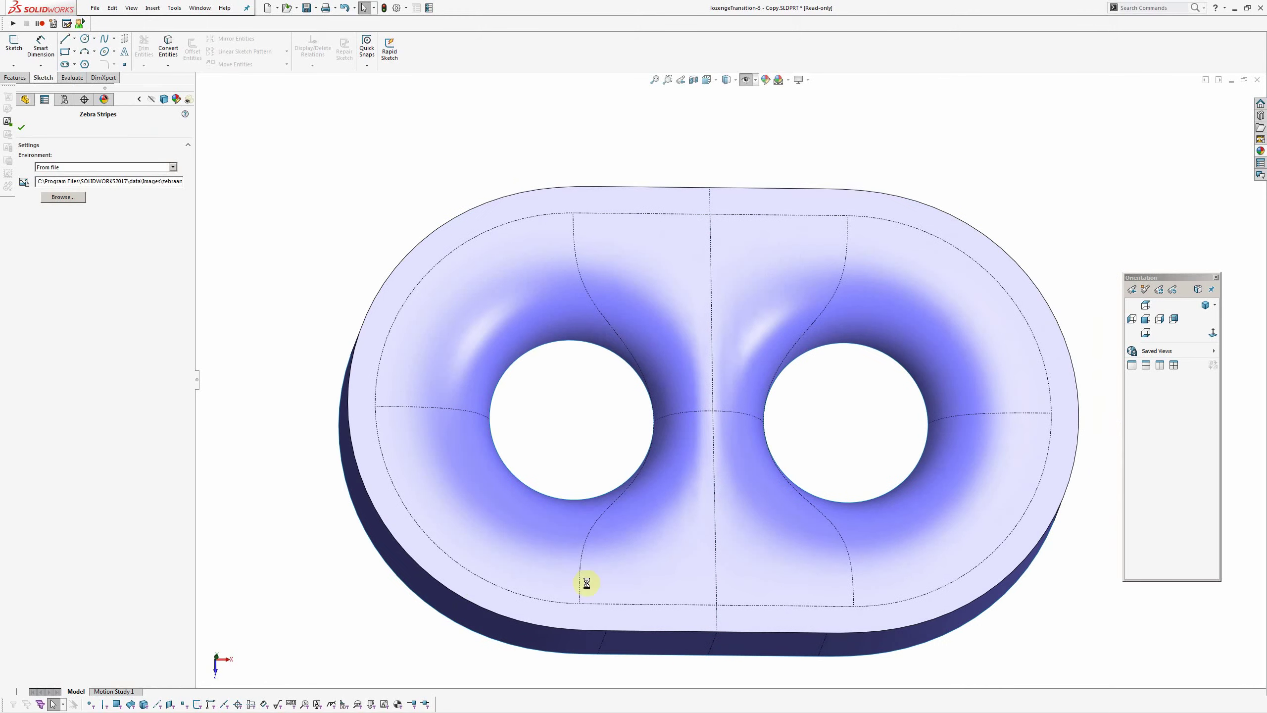
Display zebra stripes on the complete two-hole part and orbit to view them.
key("z")
middle_click_drag(656, 563, 795, 399)
key("Return")
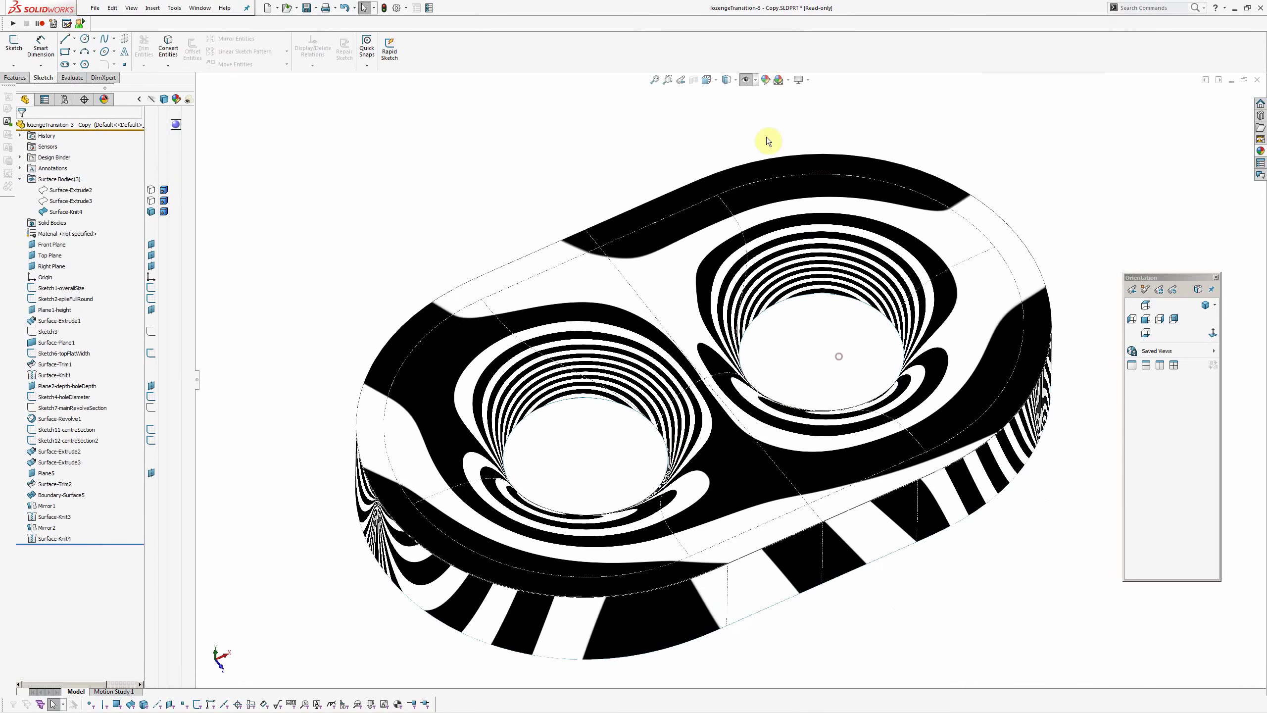
Switch the display style to shaded without edges and turn off the zebra stripes.
left_click(740, 79)
left_click(727, 133)
mouse_move(659, 396)
middle_mouse_down()
mouse_move(599, 474)
mouse_move(595, 583)
mouse_move(622, 551)
mouse_move(591, 400)
mouse_move(544, 407)
mouse_move(579, 569)
mouse_move(662, 376)
mouse_move(603, 488)
mouse_move(654, 339)
mouse_move(586, 404)
middle_mouse_up()
key("z")
mouse_move(588, 461)
middle_mouse_down()
mouse_move(653, 323)
mouse_move(639, 480)
middle_mouse_up()
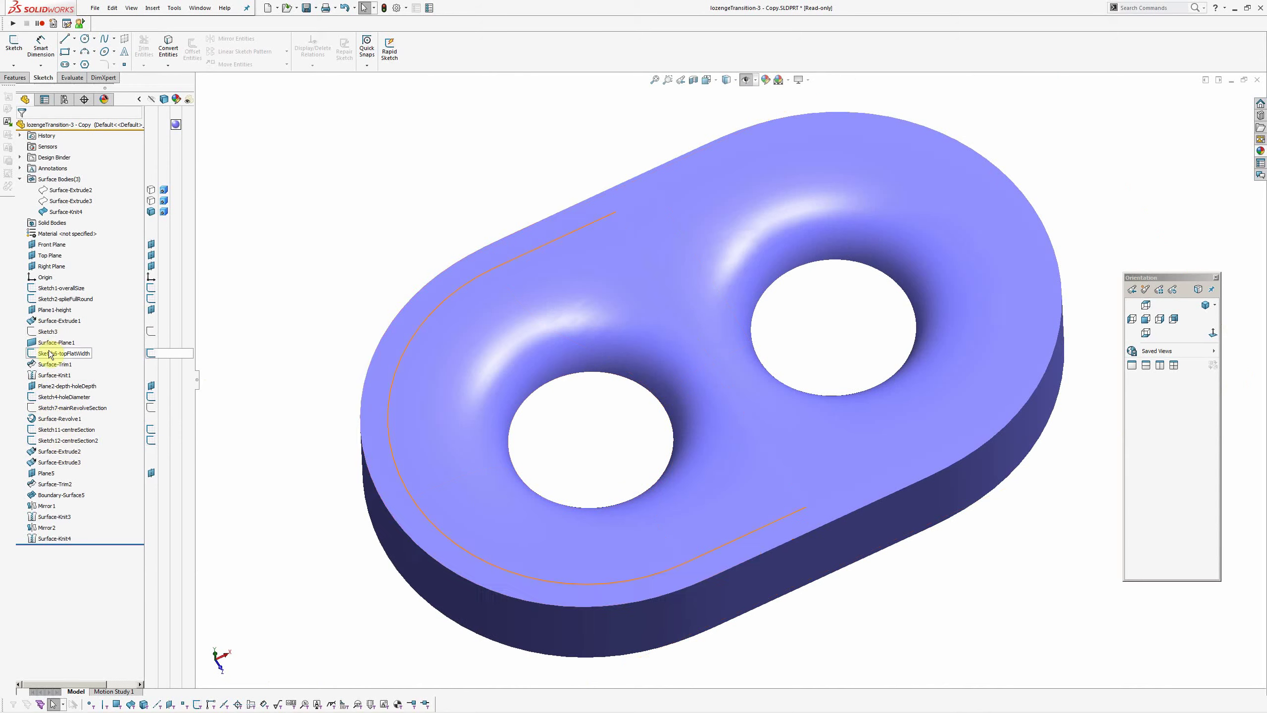
Set the angle dimension D1 of Sketch7-mainRevolveSection to 90° and rebuild the part.
left_click(474, 437)
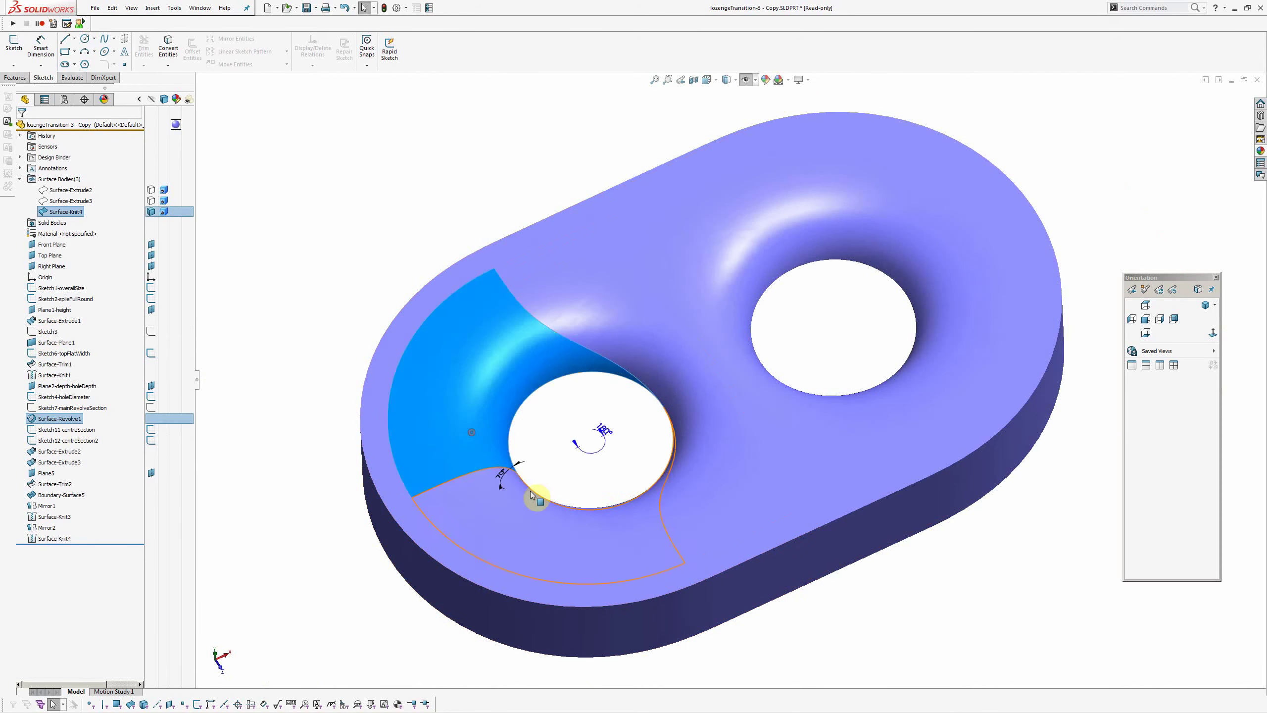
middle_click_drag(551, 485, 504, 481)
double_click(504, 472)
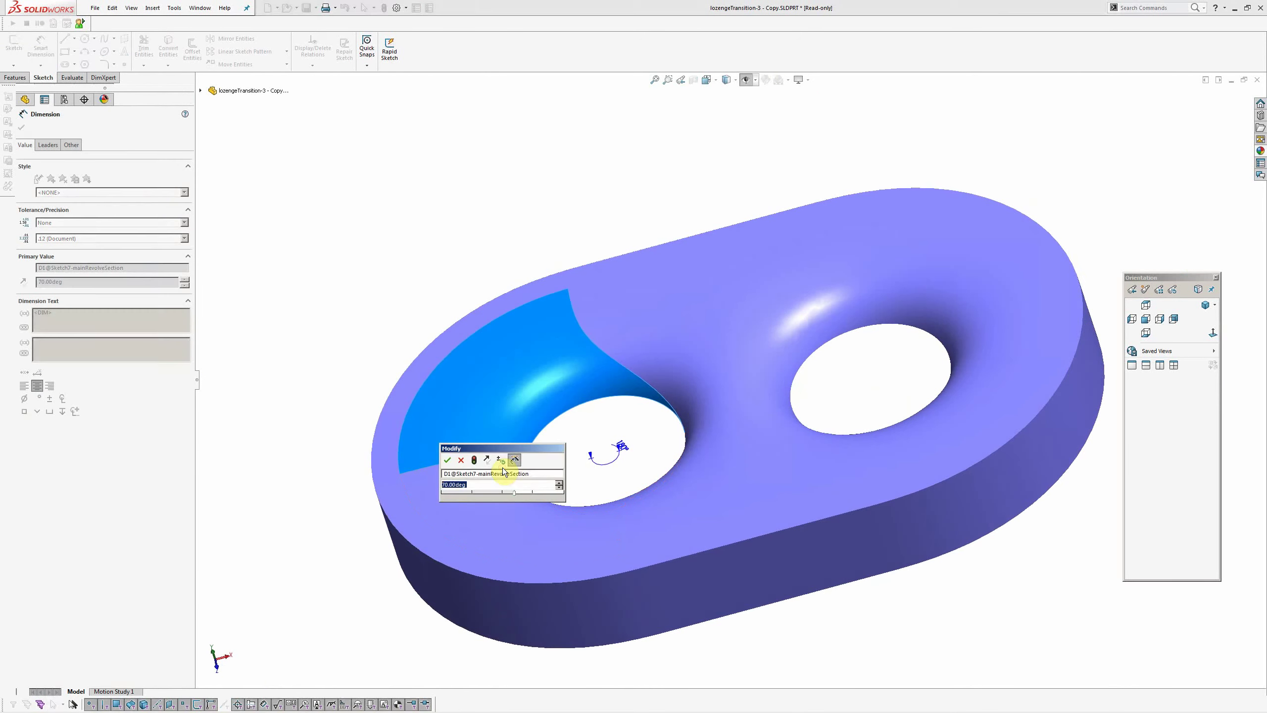
type("90")
key("Return")
key("ctrl+b")
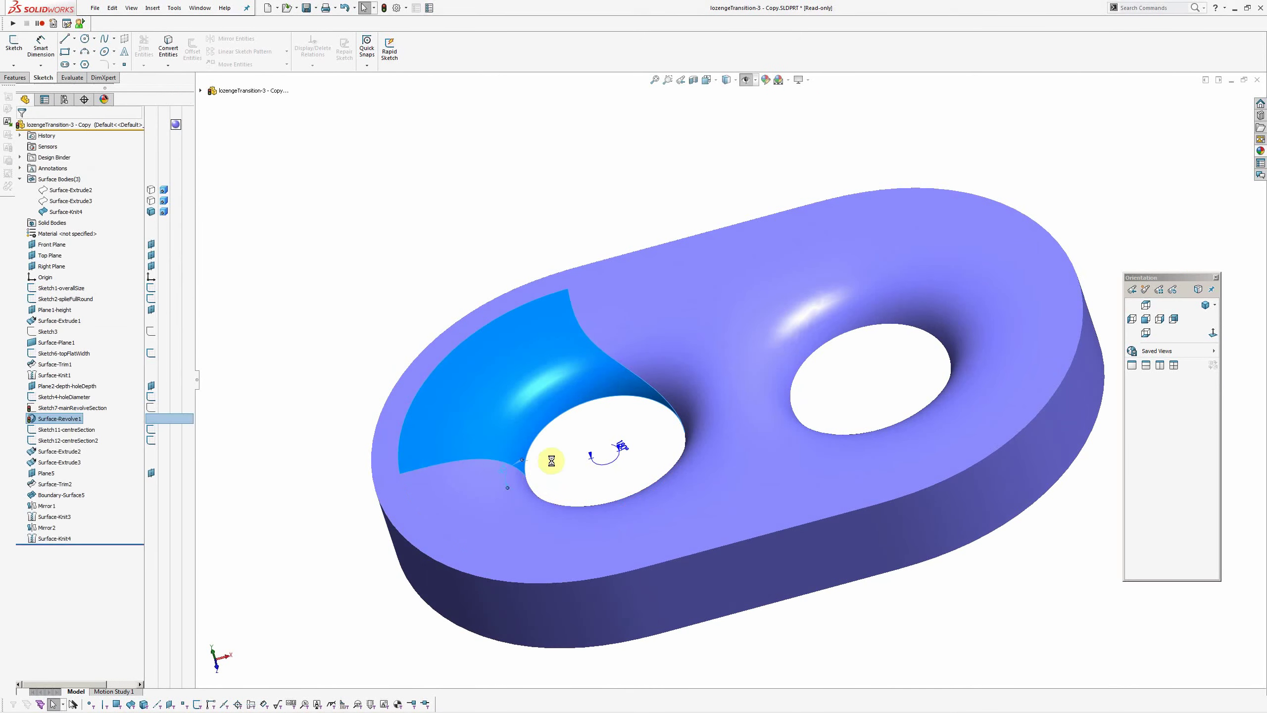
middle_click_drag(570, 437, 581, 508)
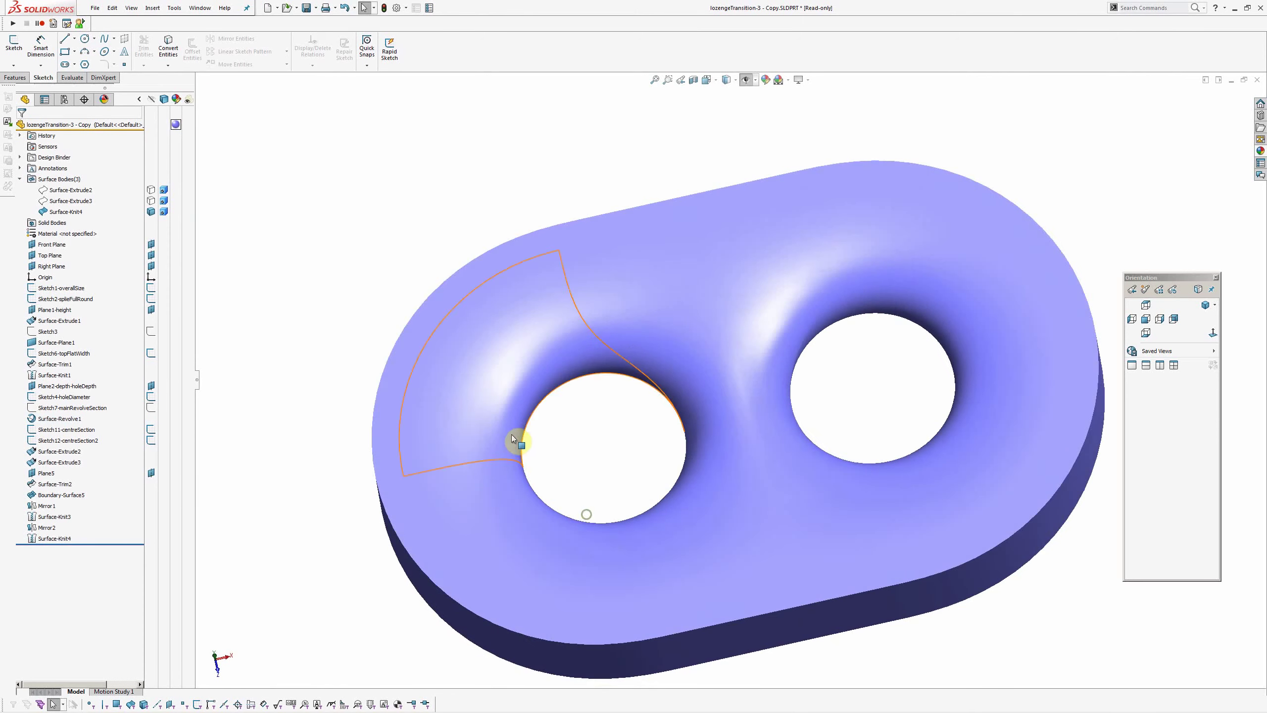
middle_click_drag(614, 386, 613, 324)
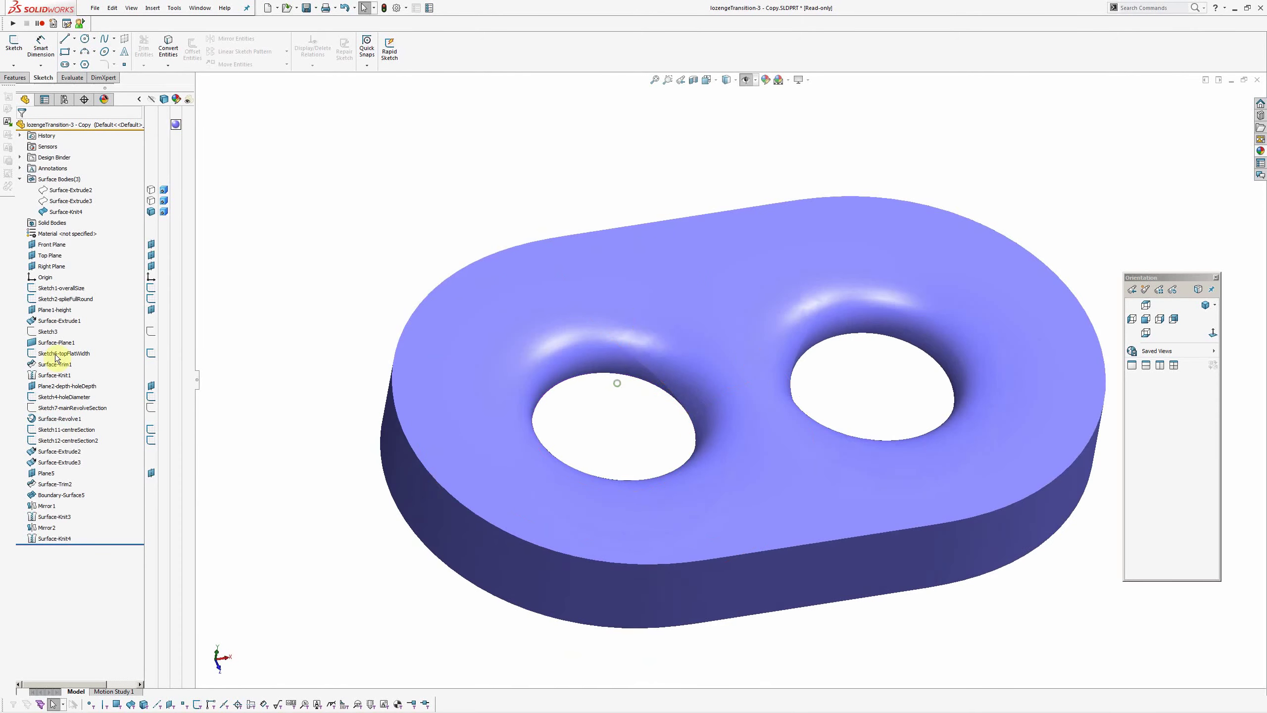
Set the angle dimension in Sketch12-centreSection2 to 90°, rebuild, and inspect the hole edges.
left_click(66, 430)
mouse_move(733, 345)
middle_mouse_down()
mouse_move(738, 297)
mouse_move(731, 338)
mouse_move(690, 363)
middle_mouse_up()
left_click(57, 441)
scroll(713, 444, "down", 5)
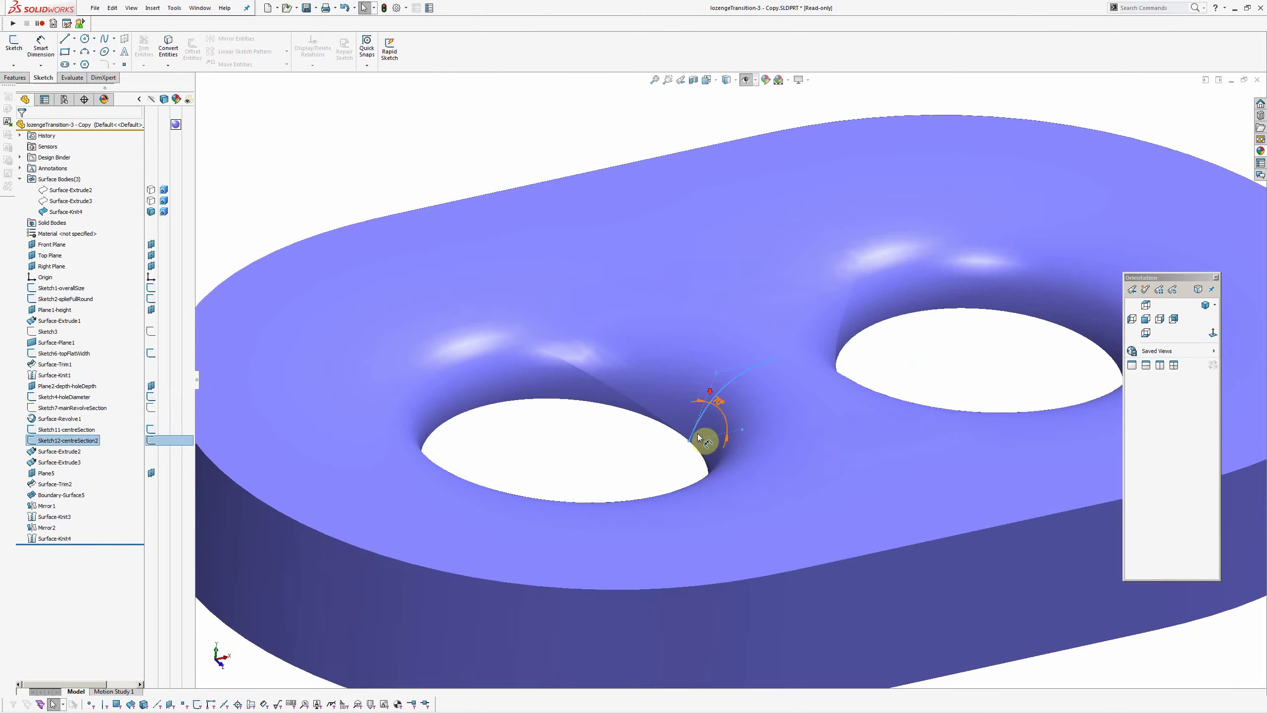
double_click(724, 405)
type("90")
key("Return")
key("ctrl+b")
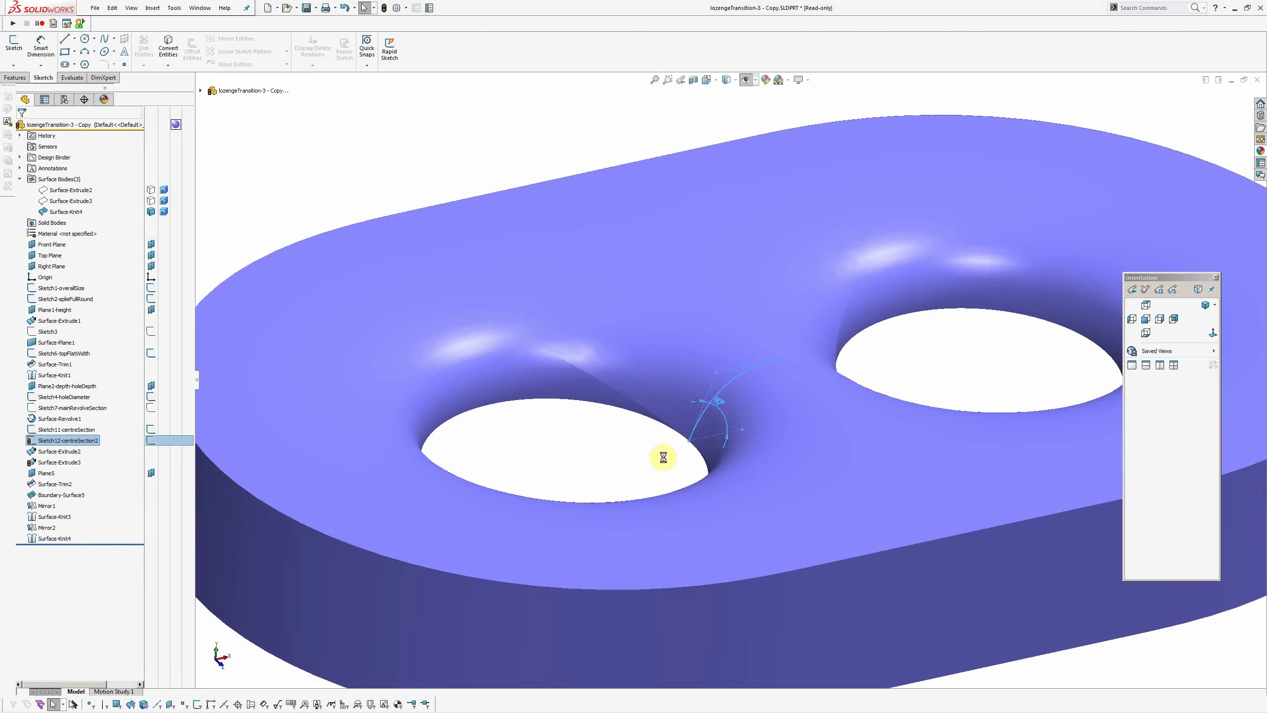
left_click(601, 443)
key("f")
middle_click_drag(730, 368, 634, 380)
scroll(626, 383, "down", 4)
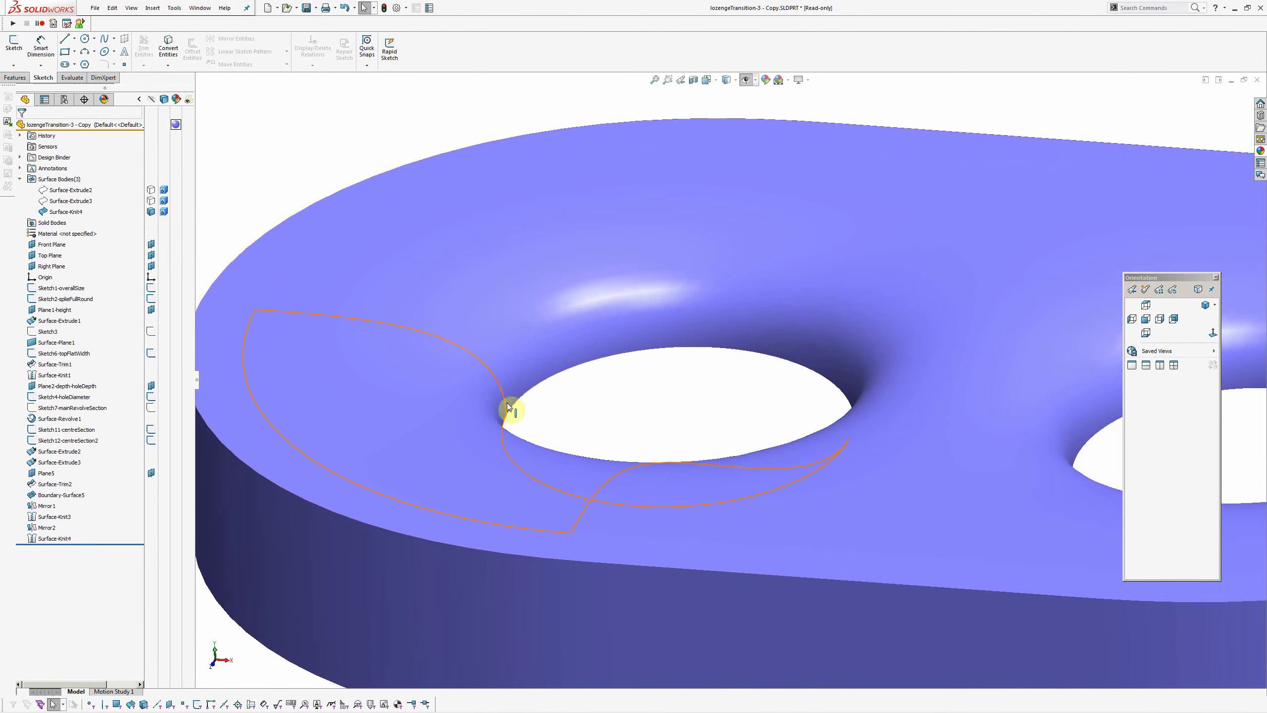
scroll(518, 418, "up", 5)
middle_click_drag(644, 414, 689, 524)
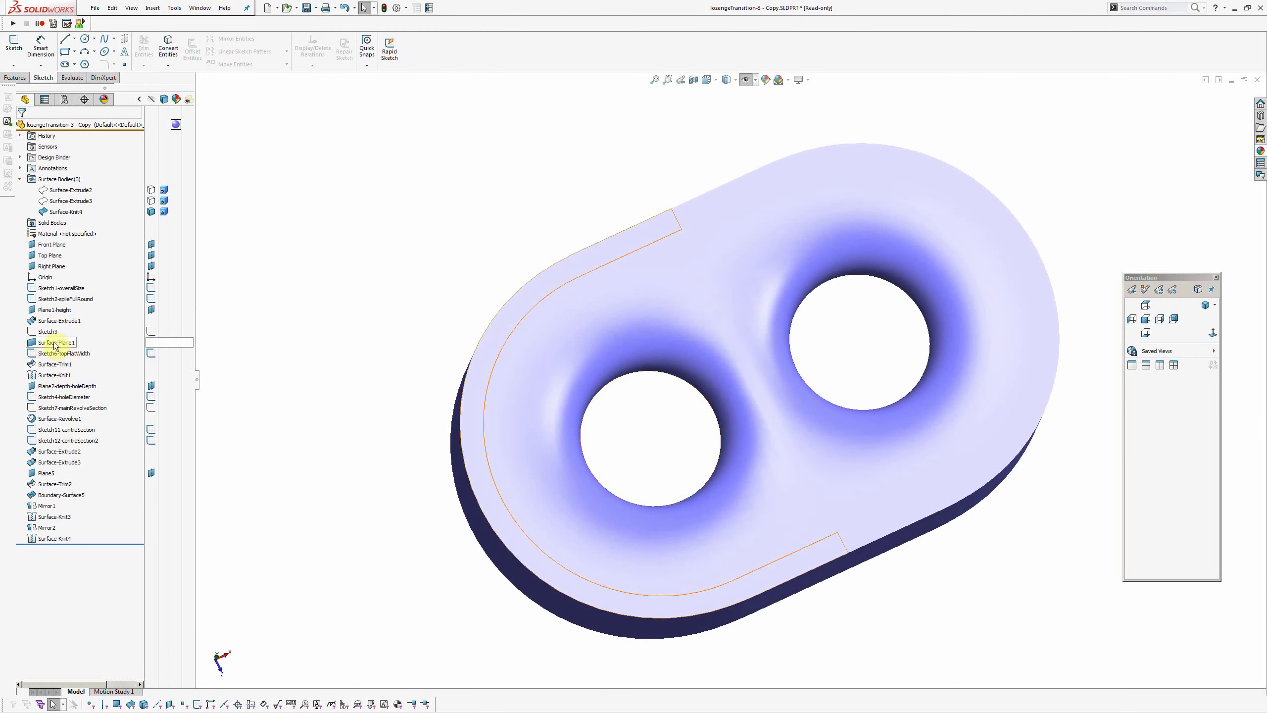
Set the offset of Plane2-depth-holeDepth to 8 mm and rebuild the part.
left_click(52, 385)
middle_click_drag(826, 515, 758, 419)
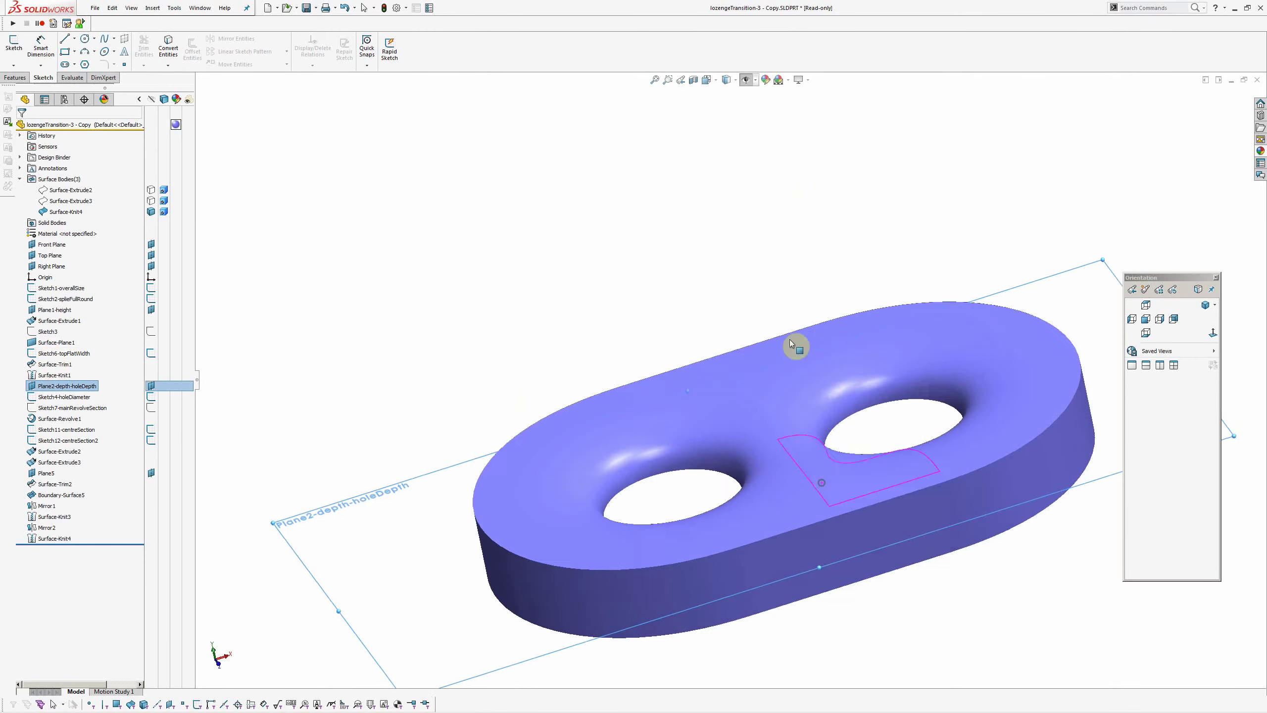
double_click(746, 464)
type("8")
key("Return")
key("ctrl+b")
middle_click_drag(803, 440, 818, 591)
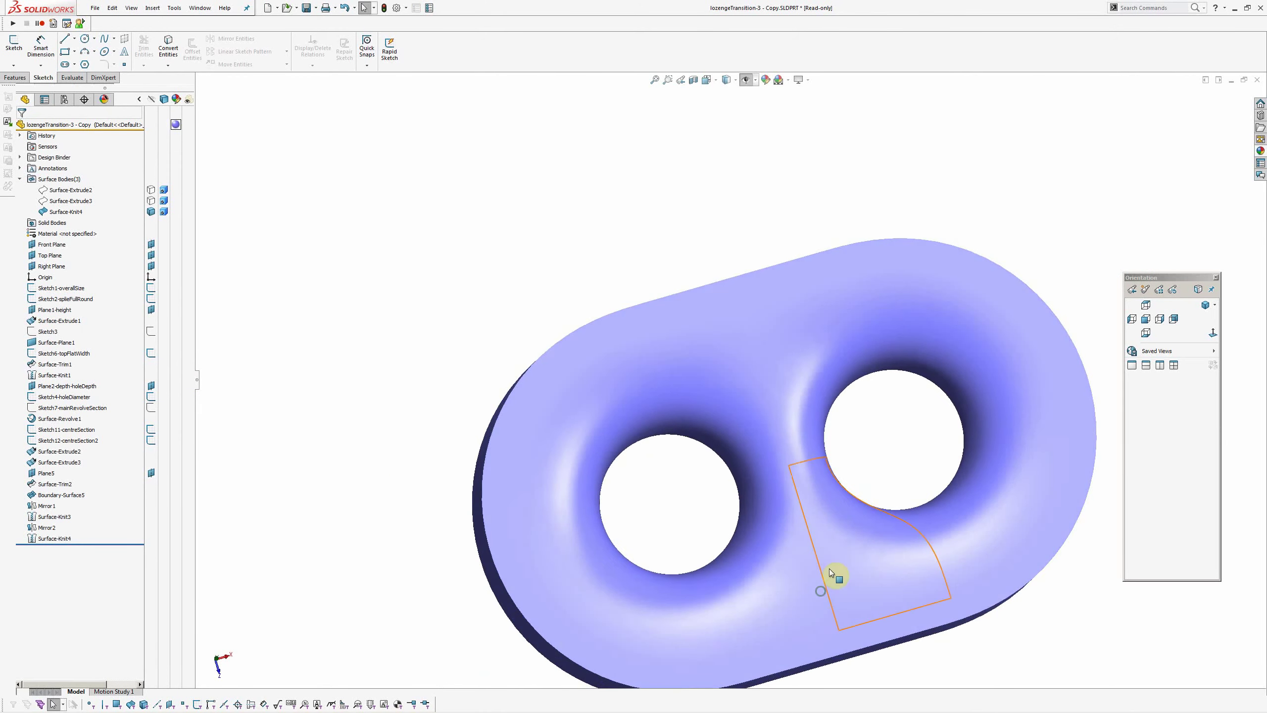
Highlight the two adjoining boundary surface faces between the holes, and clear the selection.
middle_click_drag(786, 444, 815, 371)
left_click(815, 370)
left_click(737, 388, "ctrl")
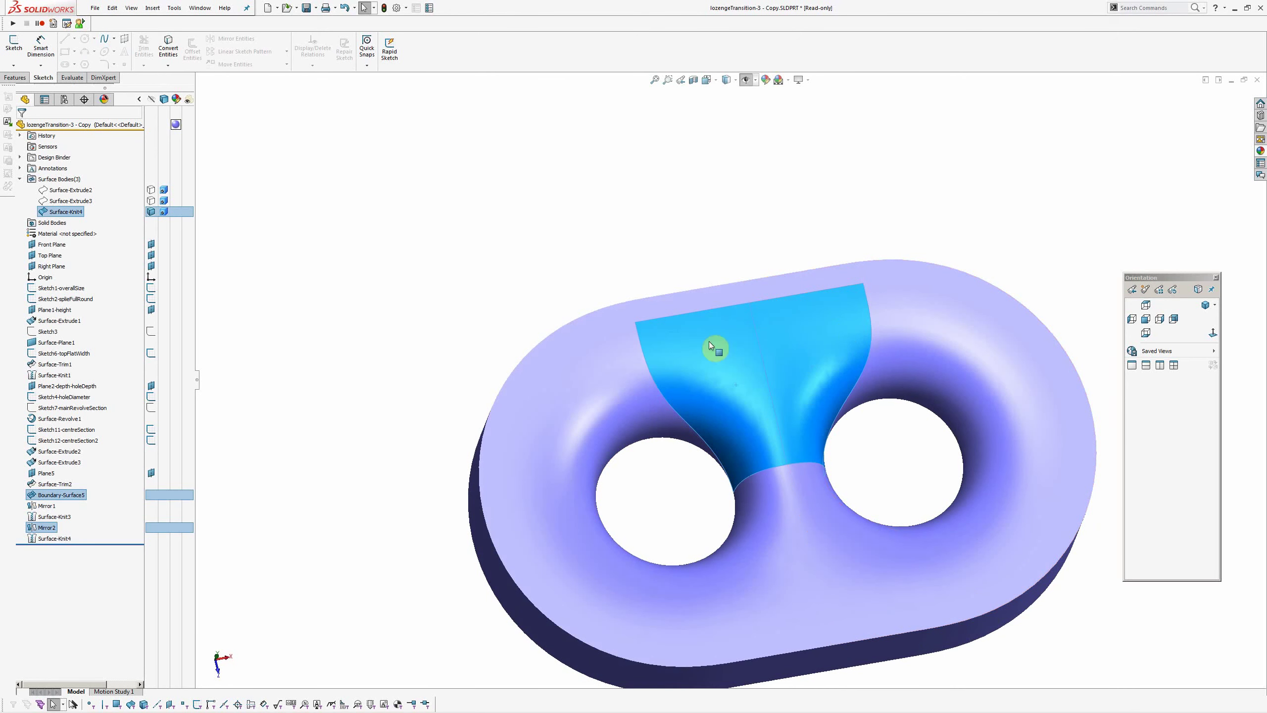
left_click(911, 466)
middle_click_drag(810, 436, 727, 480)
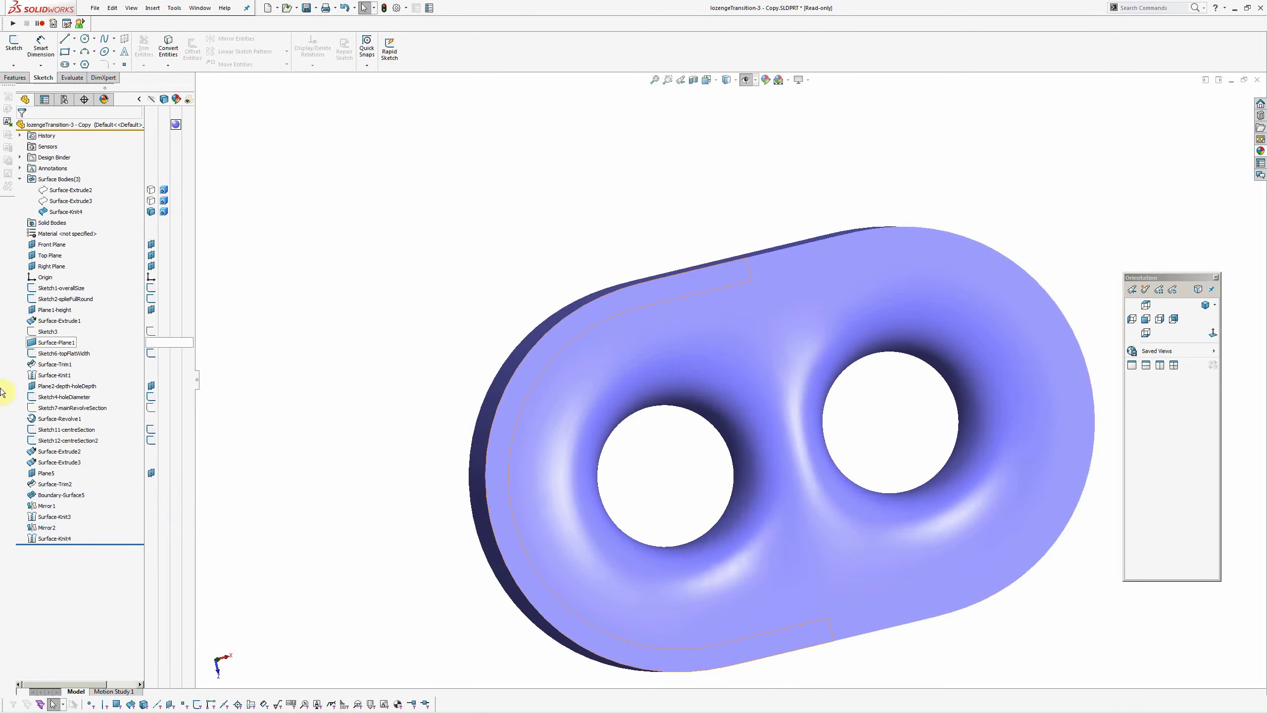
Set the hole diameter in Sketch4-holeDiameter to 10 mm and rebuild the part.
left_click(52, 398)
double_click(707, 565)
type("10")
key("Return")
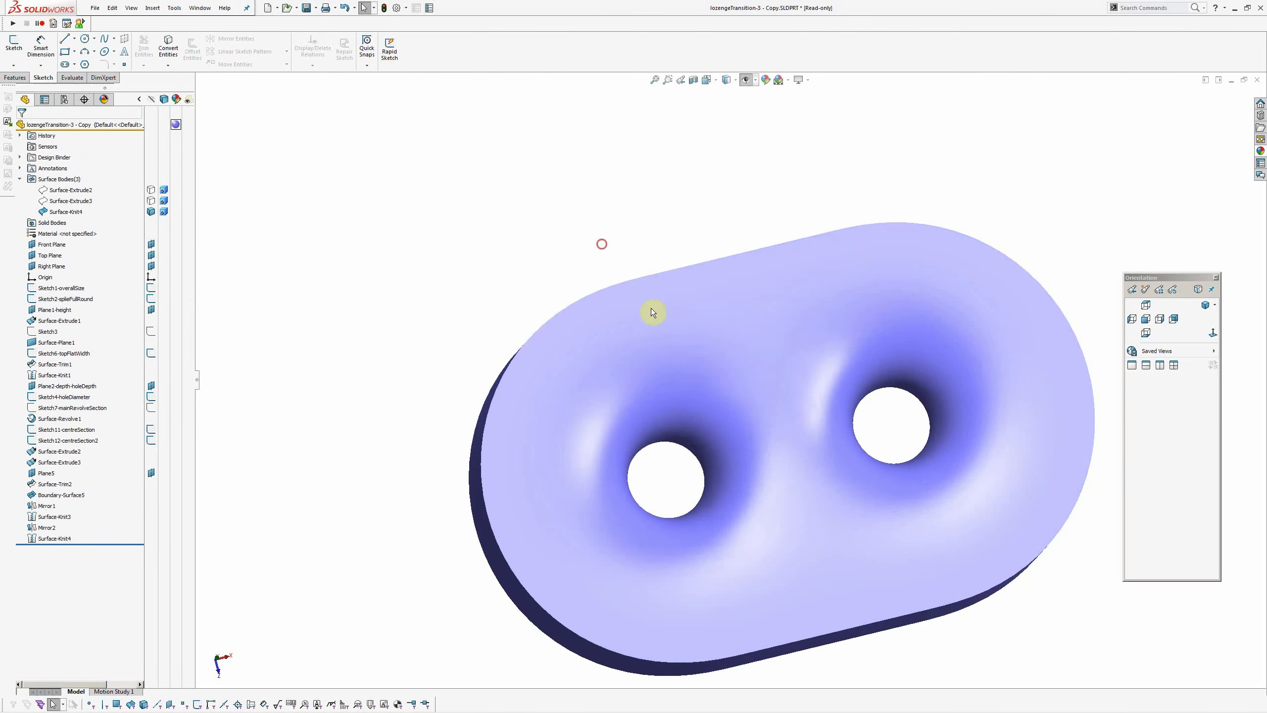
mouse_move(935, 400)
middle_mouse_down()
mouse_move(877, 371)
mouse_move(934, 411)
mouse_move(926, 376)
middle_mouse_up()
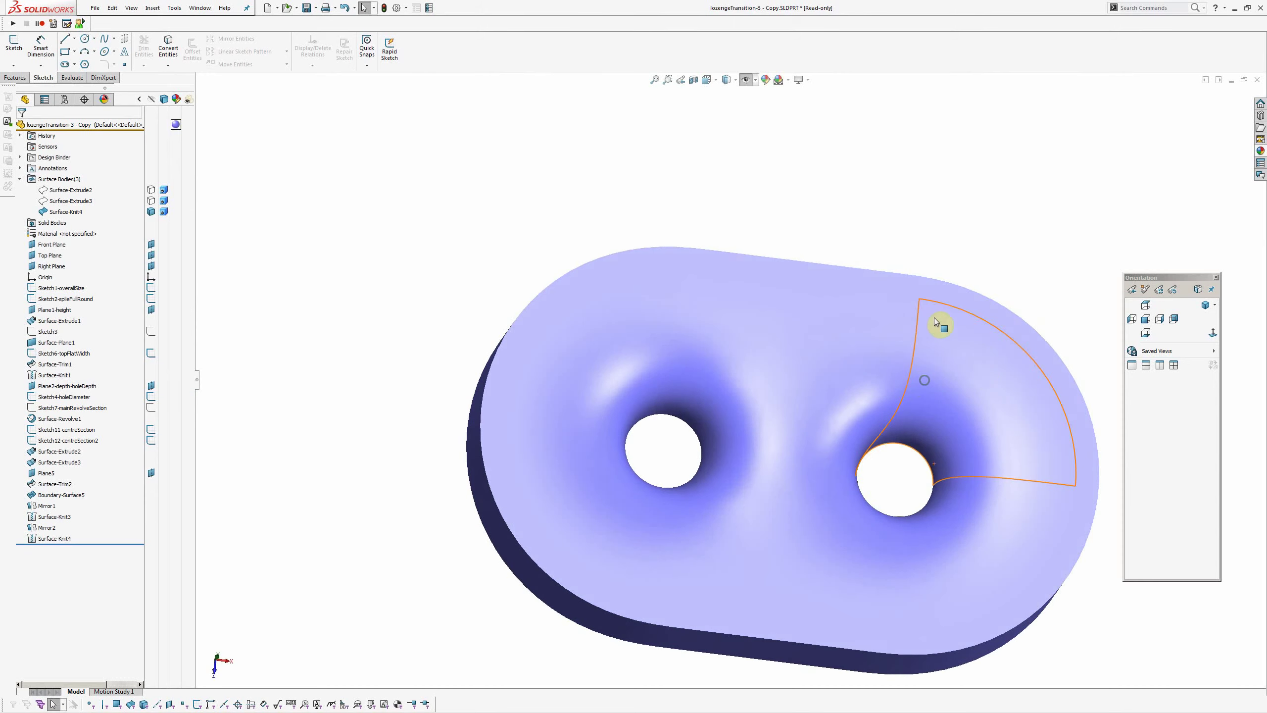
middle_click_drag(993, 529, 747, 429)
Add a symmetric constant-size fillet of 3 mm radius along the part's outer top edge.
left_click(781, 526)
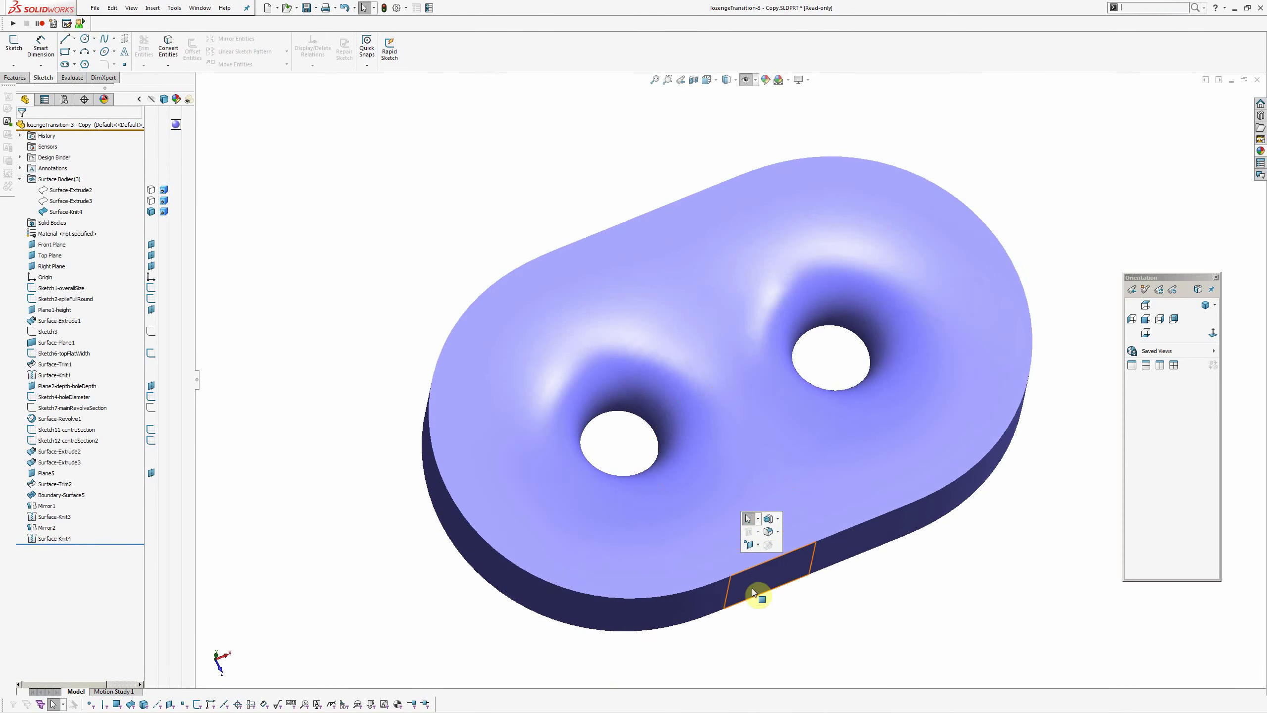
left_click(775, 532)
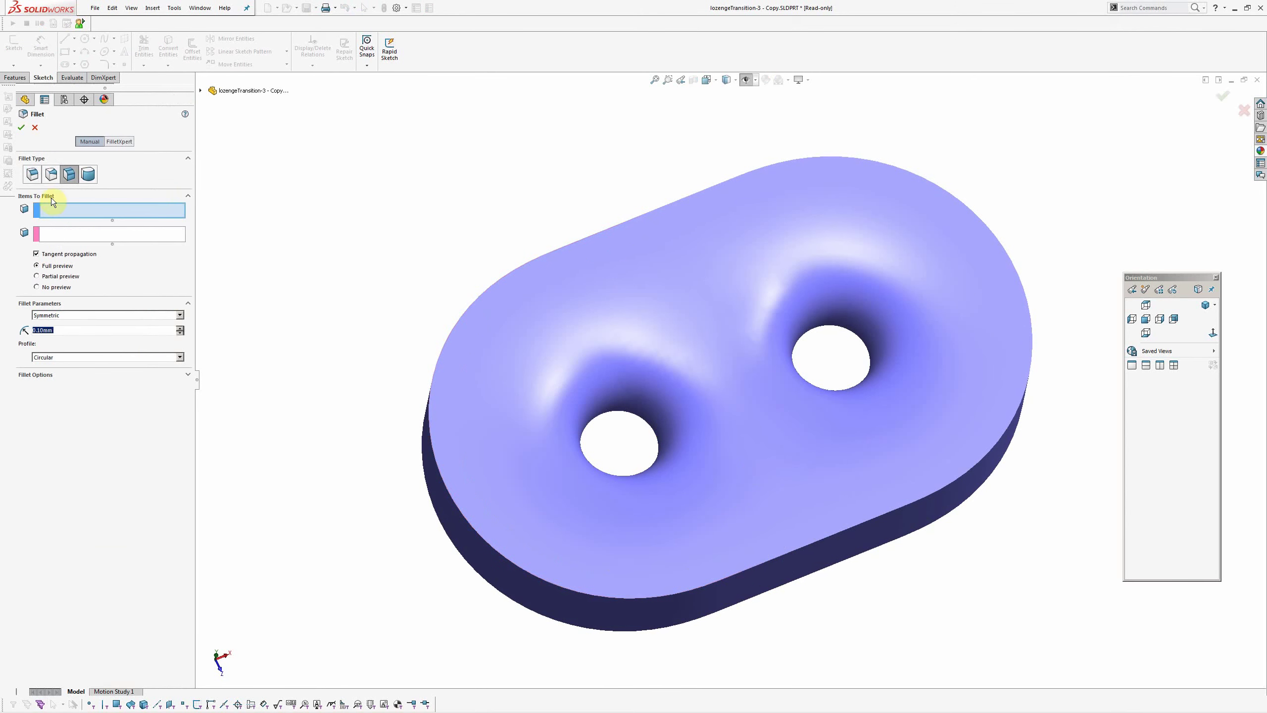
left_click(33, 174)
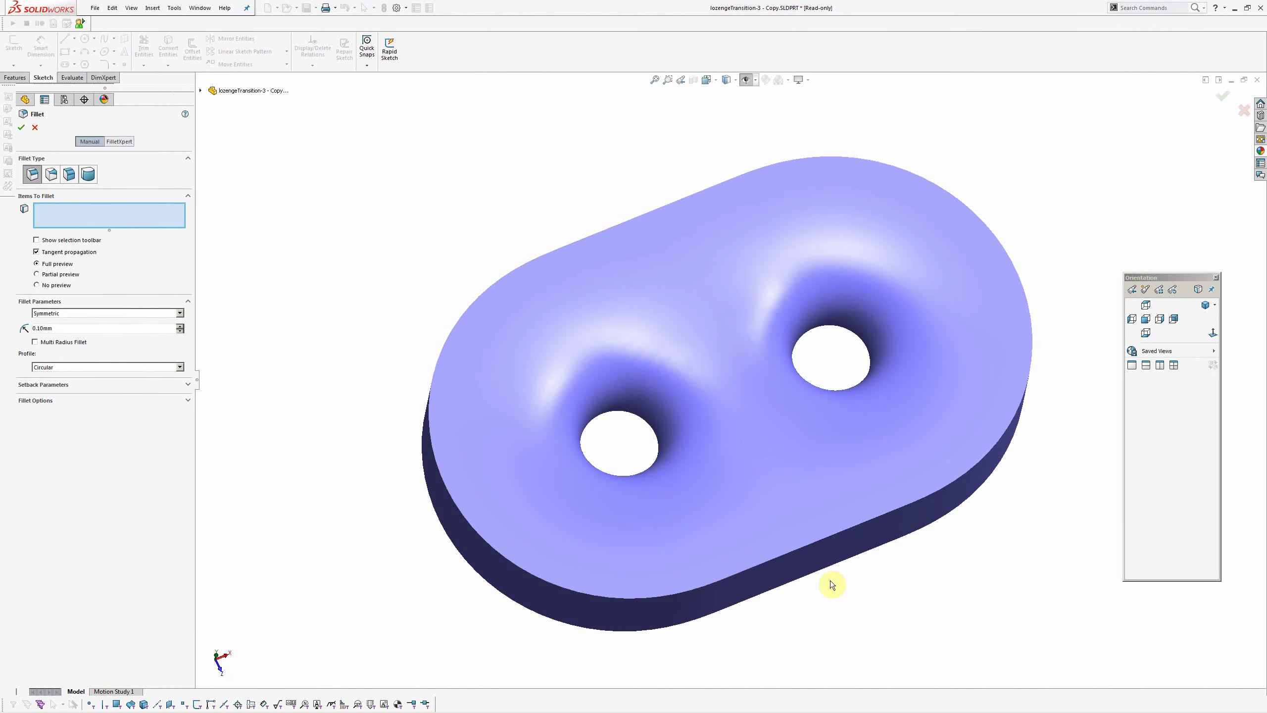
left_click(777, 557)
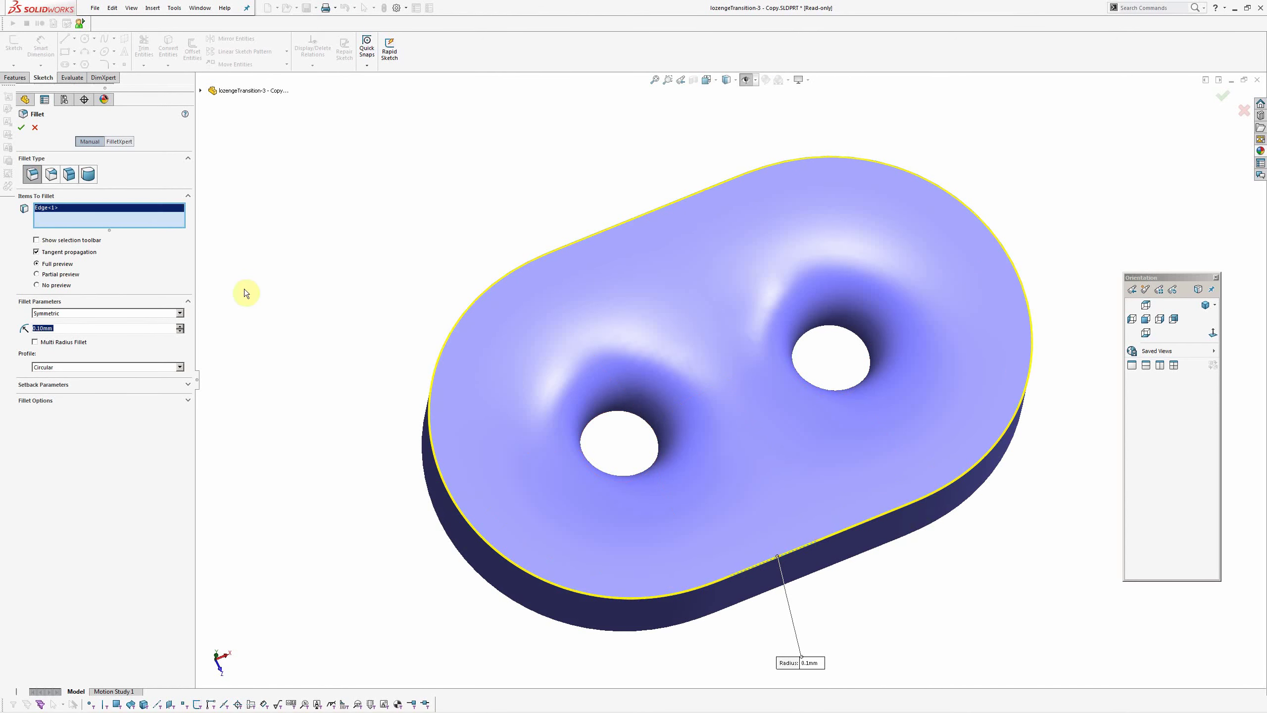
type("3")
key("Return")
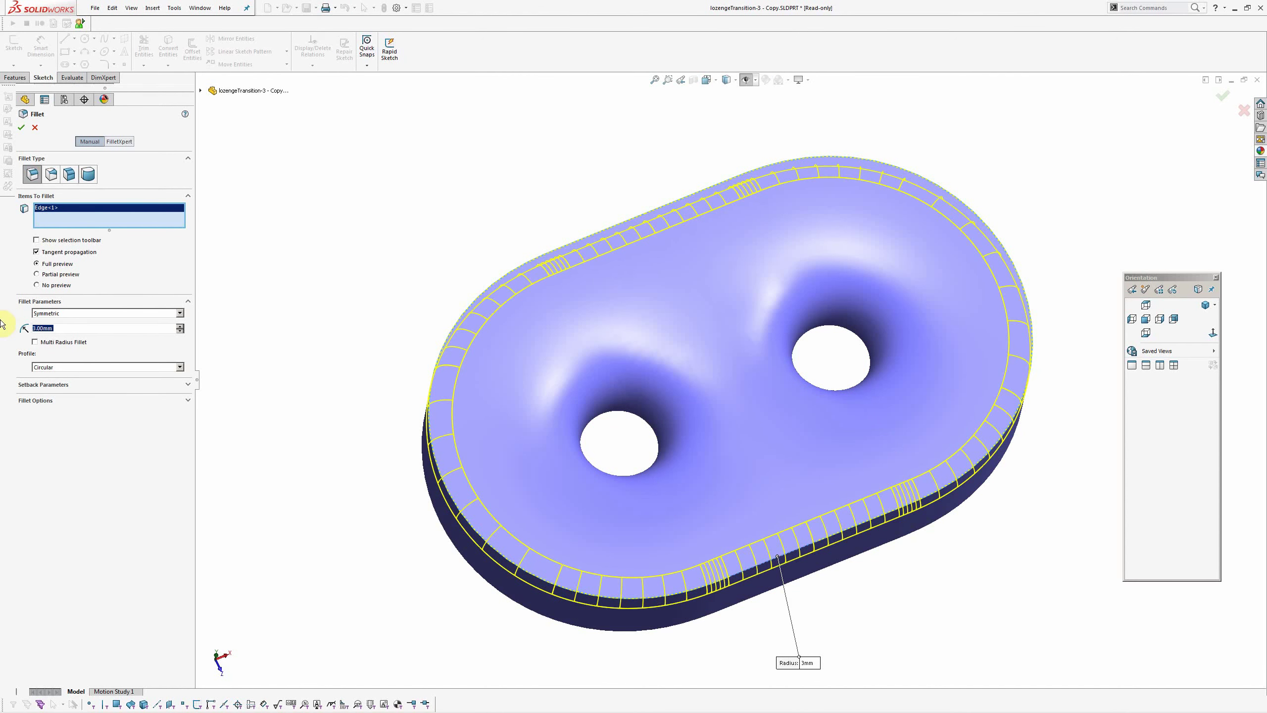
left_click(44, 369)
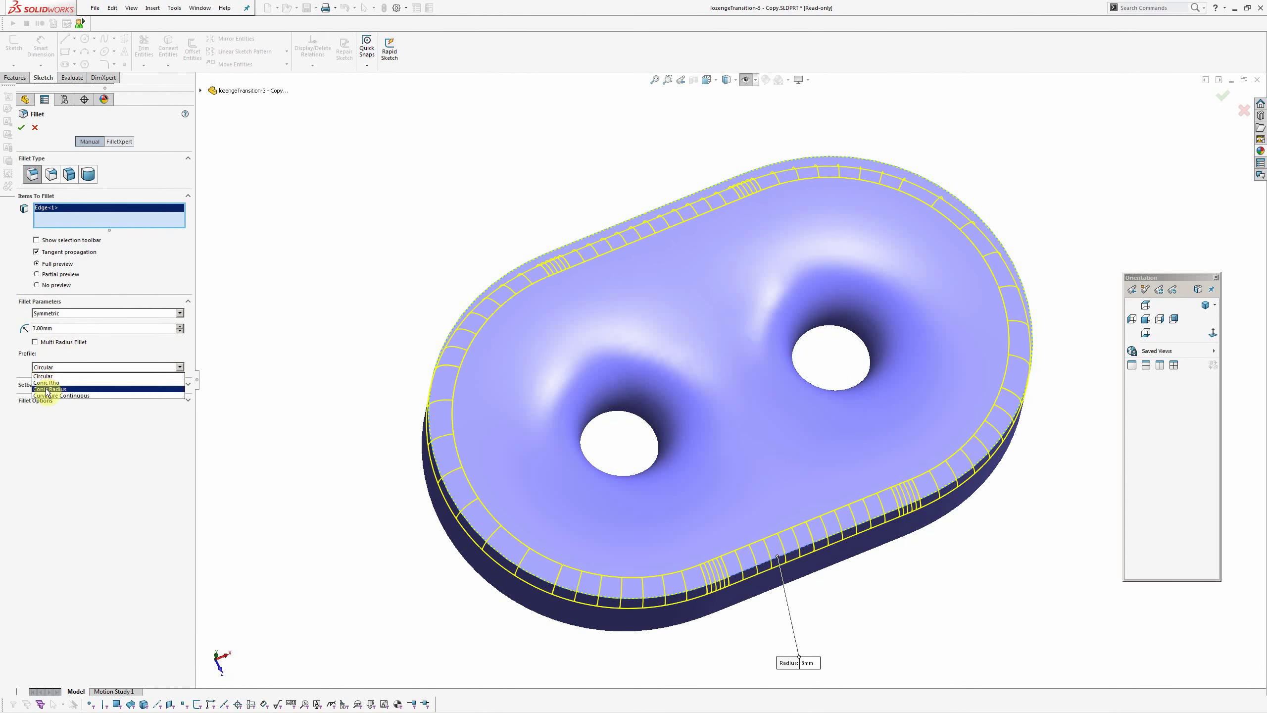
left_click(326, 297)
Inspect the filleted part with zebra stripes, close the stripe display, and view the whole part from several angles.
middle_click_drag(860, 560, 850, 616)
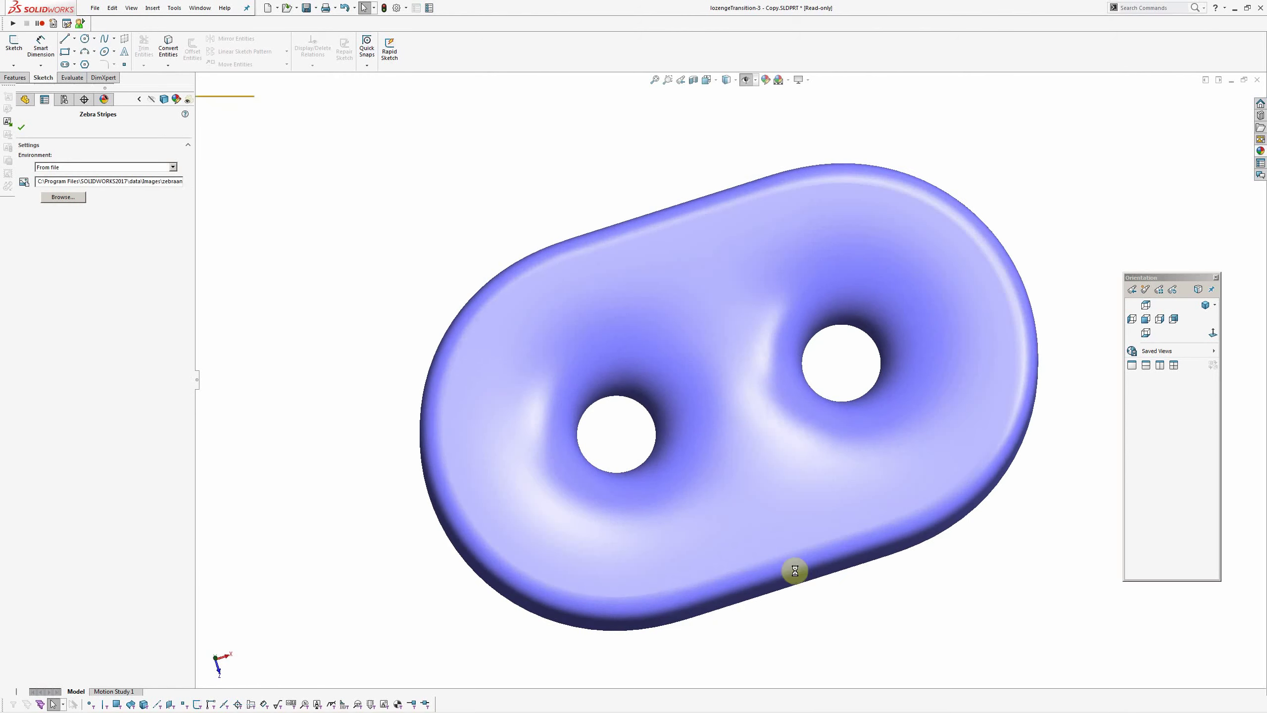
middle_click_drag(795, 475, 776, 392)
key("Escape")
mouse_move(757, 489)
middle_mouse_down()
mouse_move(783, 450)
mouse_move(786, 495)
mouse_move(776, 487)
middle_mouse_up()
scroll(777, 494, "up", 3)
middle_click_drag(806, 432, 774, 395, "shift")
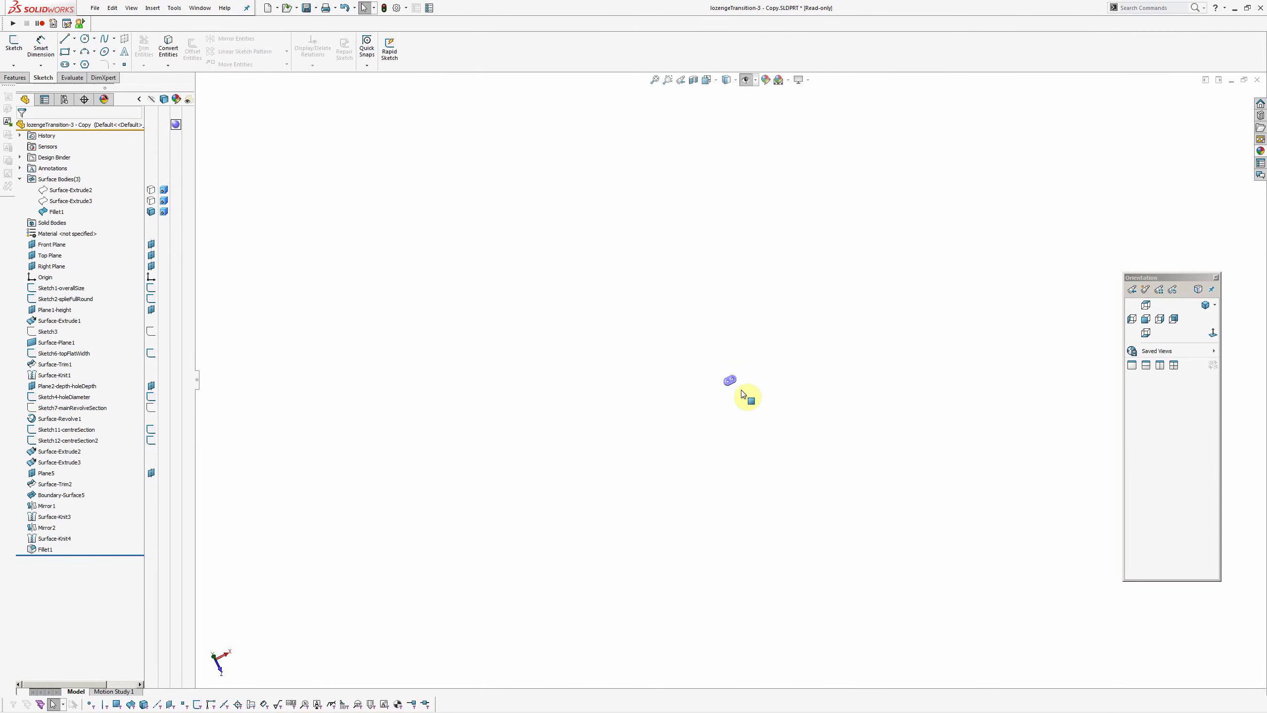
scroll(744, 396, "down", 15)
scroll(776, 420, "down", 4)
mouse_move(731, 461)
middle_mouse_down()
mouse_move(754, 394)
mouse_move(748, 467)
middle_mouse_up()
mouse_move(877, 485)
middle_mouse_down()
mouse_move(837, 442)
mouse_move(840, 393)
mouse_move(877, 365)
mouse_move(843, 408)
mouse_move(815, 371)
mouse_move(843, 351)
mouse_move(869, 413)
mouse_move(854, 391)
mouse_move(869, 442)
mouse_move(846, 492)
mouse_move(865, 390)
mouse_move(857, 460)
mouse_move(636, 529)
mouse_move(549, 529)
mouse_move(583, 381)
mouse_move(719, 573)
mouse_move(848, 436)
mouse_move(868, 532)
mouse_move(891, 500)
mouse_move(875, 530)
mouse_move(854, 518)
mouse_move(857, 580)
mouse_move(795, 427)
mouse_move(949, 536)
middle_mouse_up()
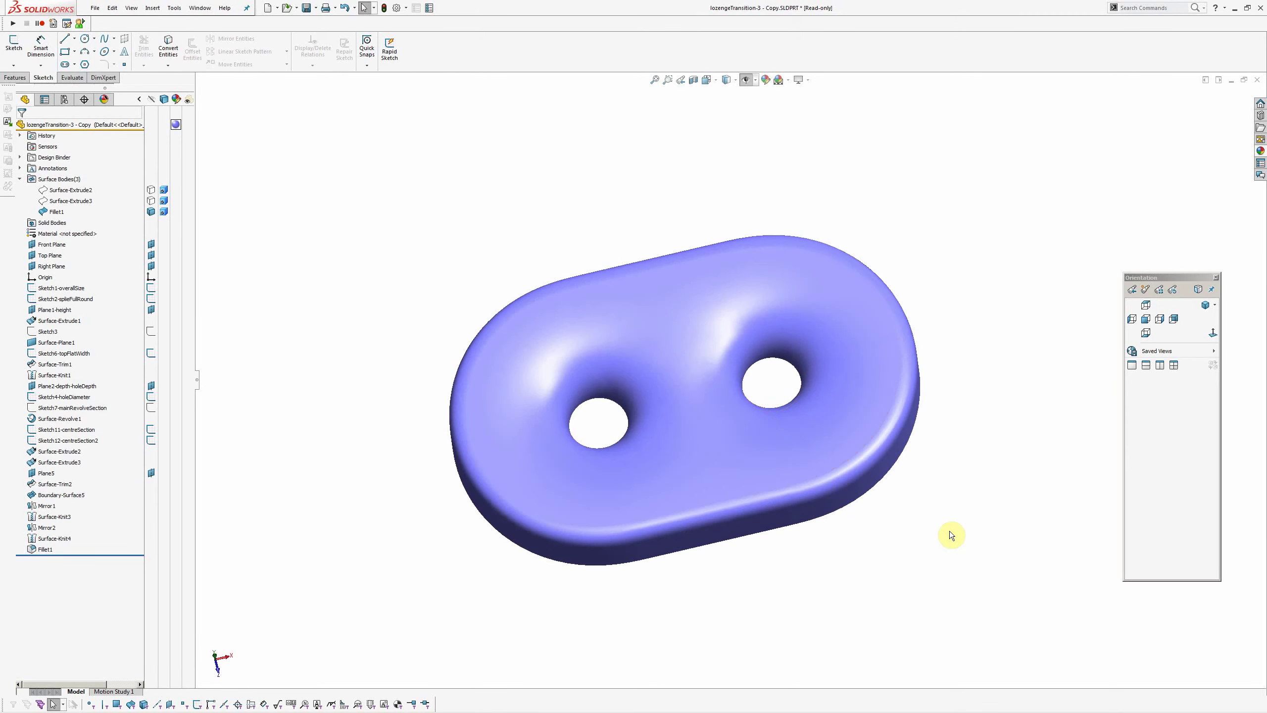